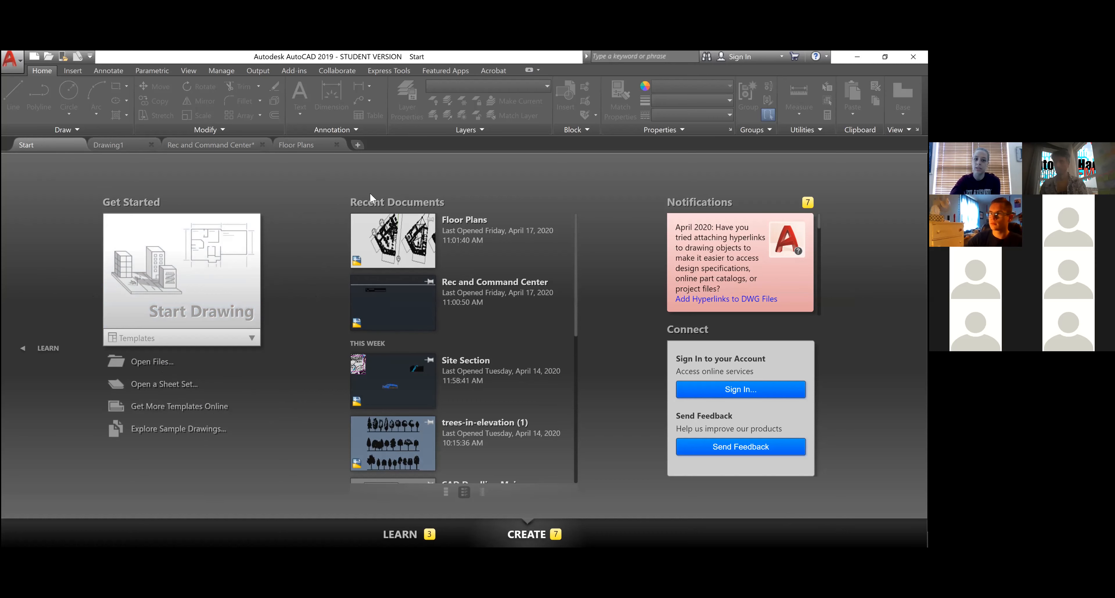
- Start a blank drawing and set Architectural length units at 1/16" precision, inserting in Inches
click(357, 147)
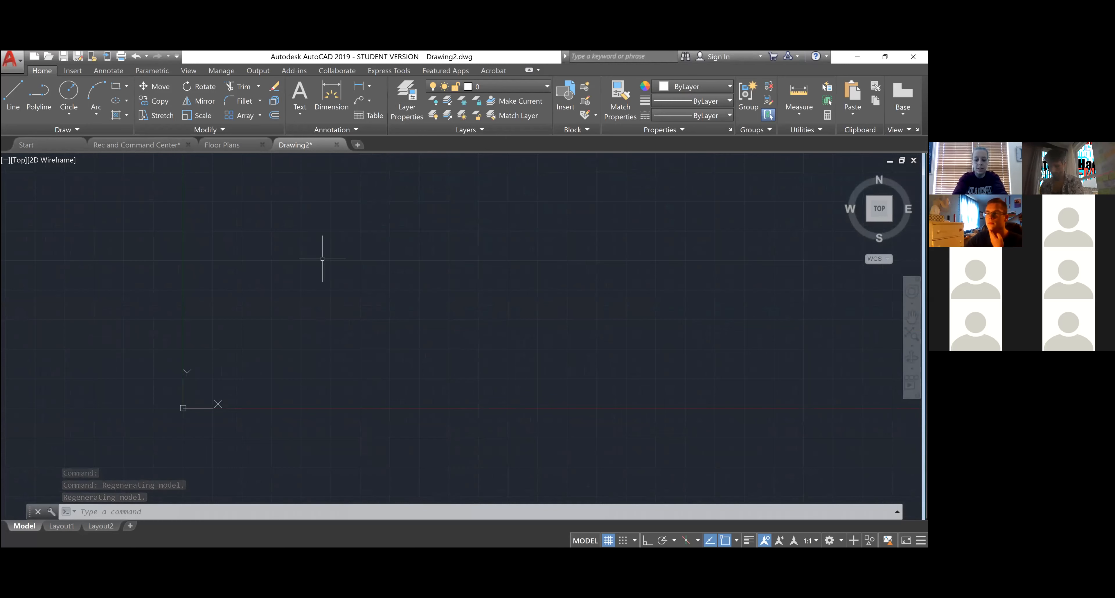
text(units)
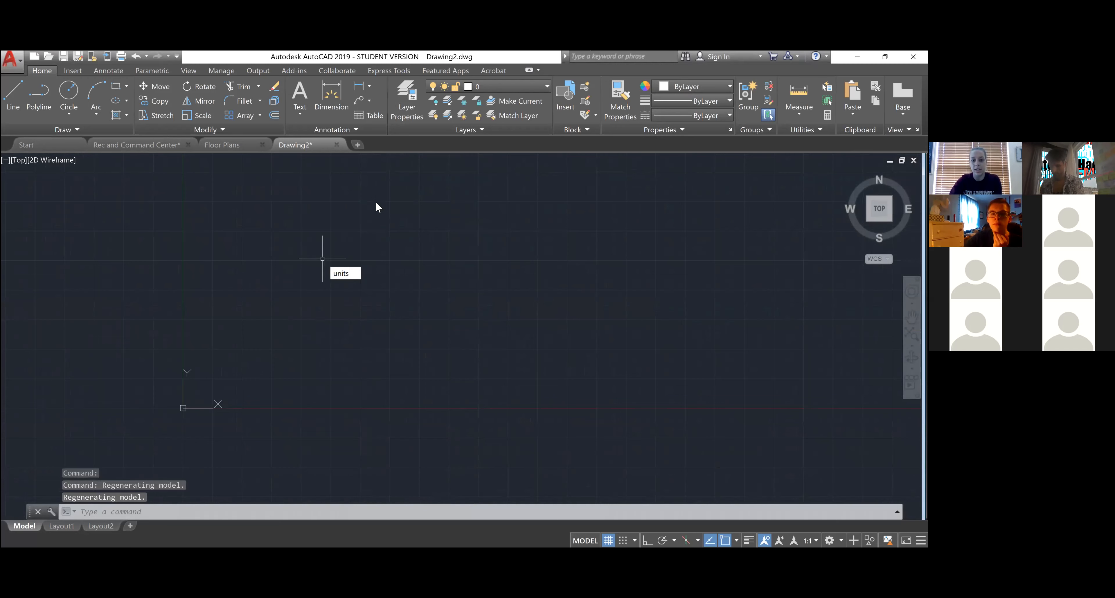
key(Return)
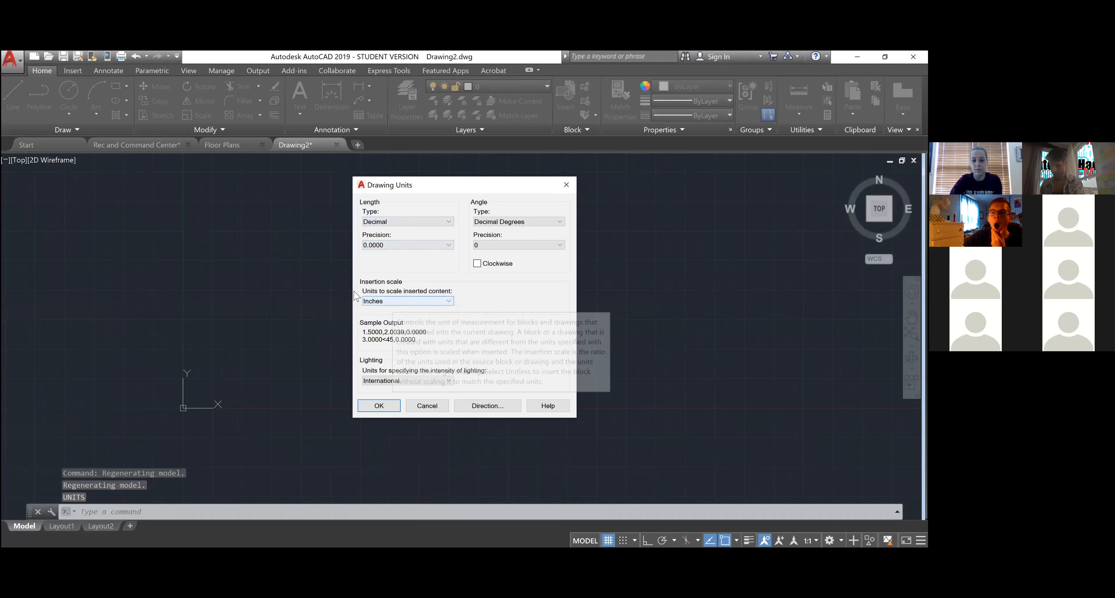
click(415, 301)
click(418, 322)
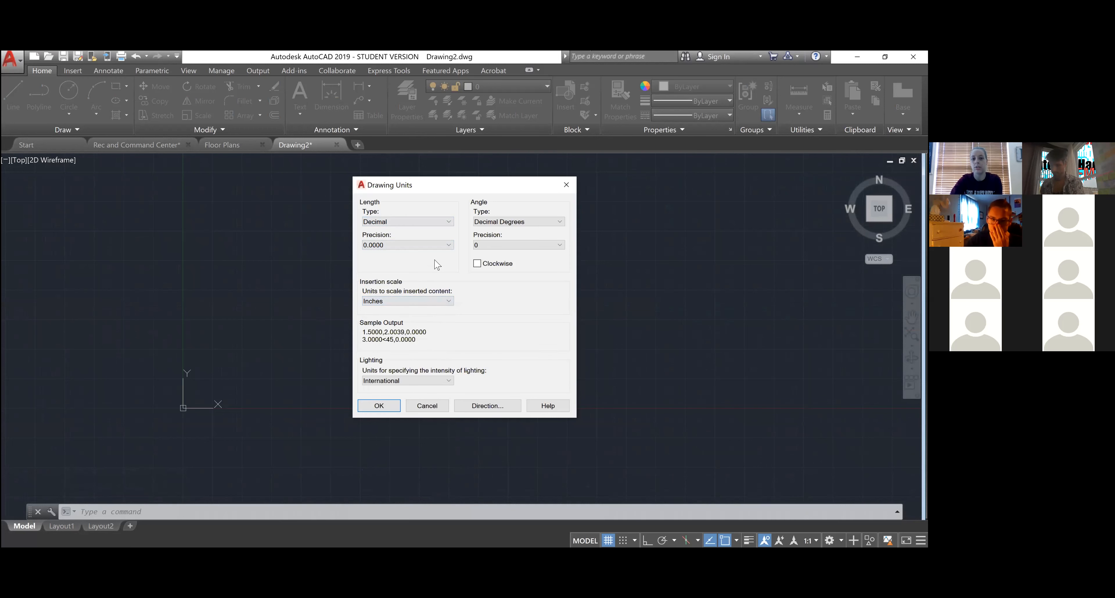
click(447, 221)
click(431, 234)
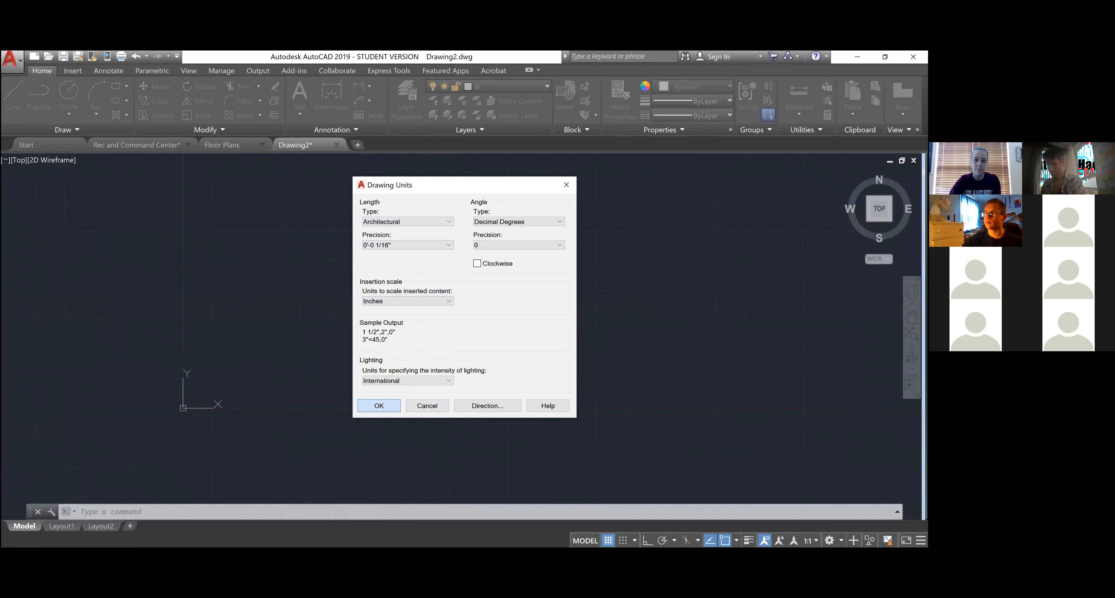
key(Return)
scroll(273, 254, down, 1)
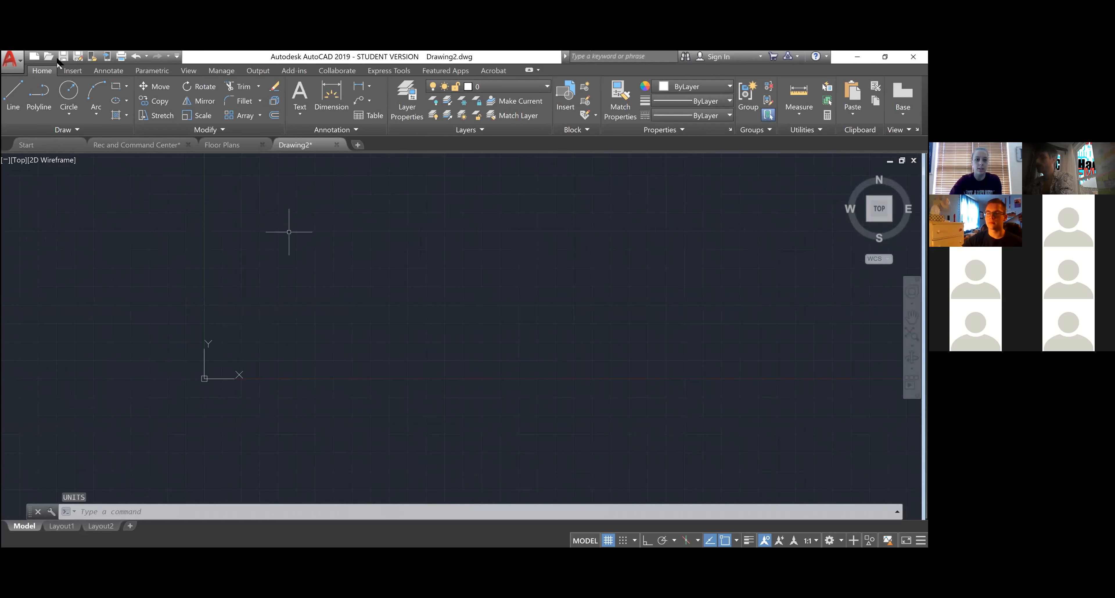
- Save the drawing as 'Digital Demo' in Documents > FRESHMAN MIDCRIT - S20
click(79, 54)
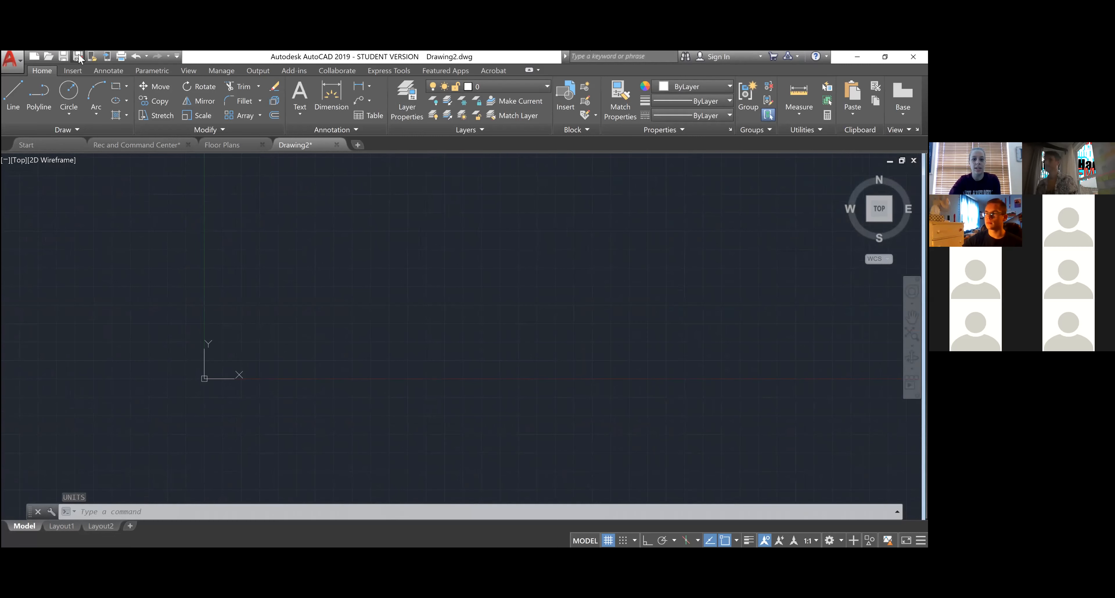
click(386, 179)
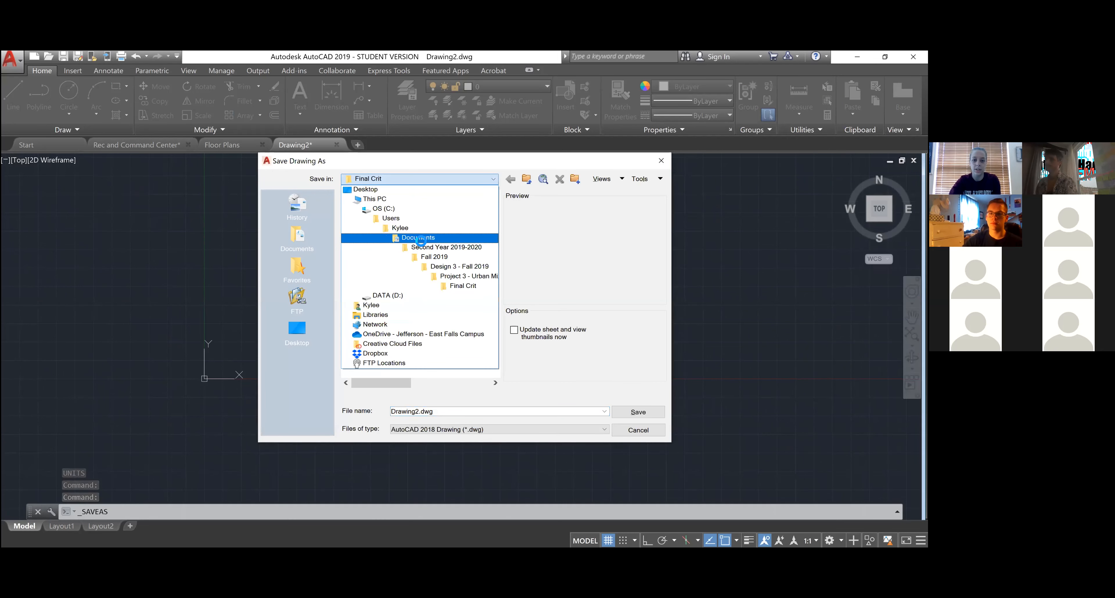
click(416, 243)
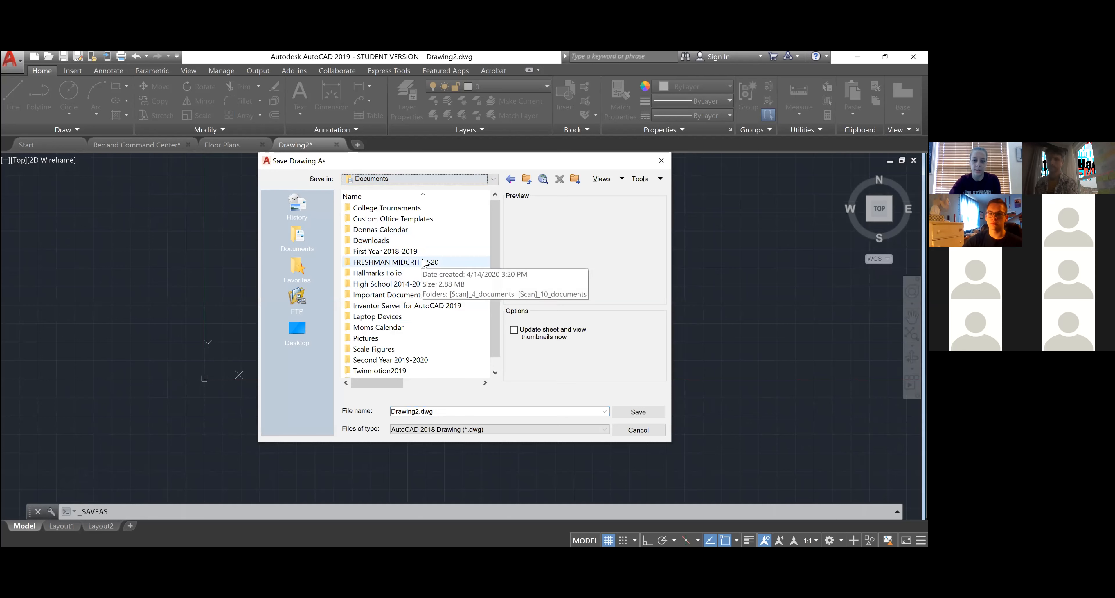
double_click(428, 260)
double_click(451, 413)
text(Digit)
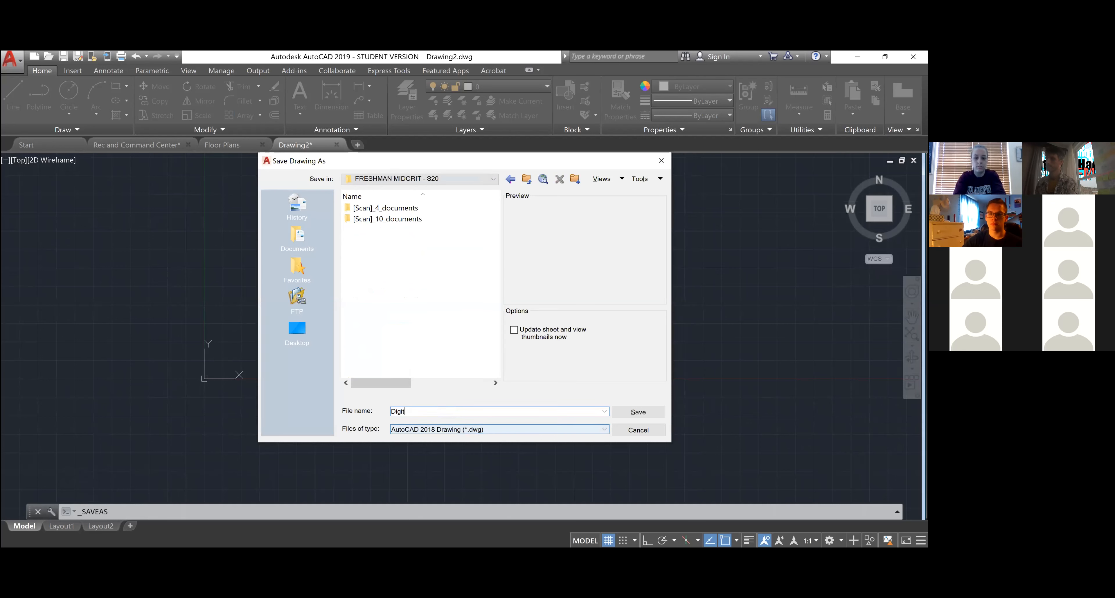
text(al Demo)
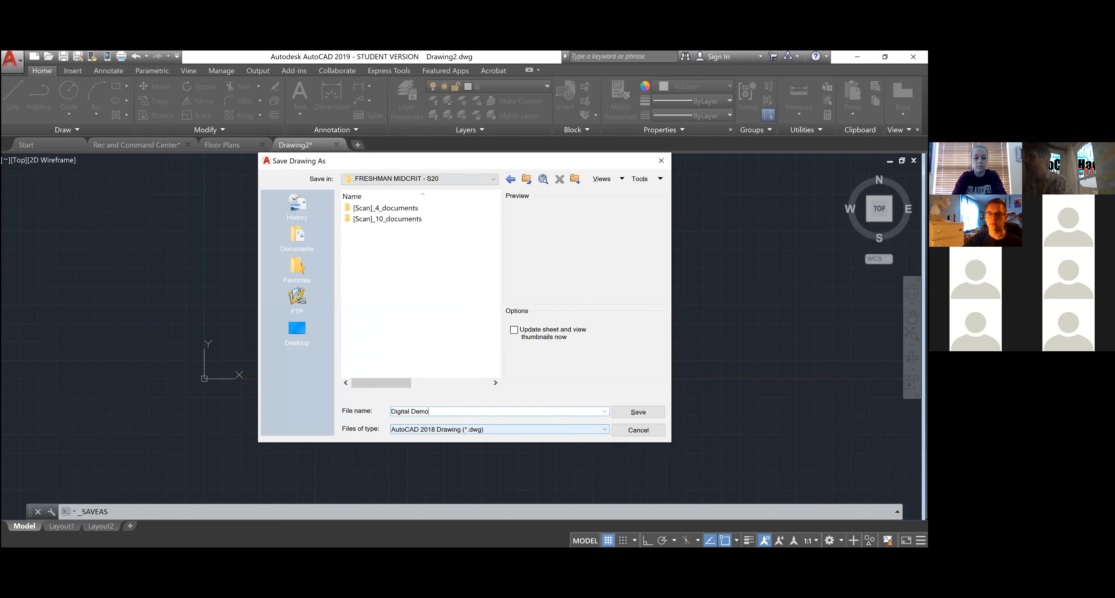
key(Return)
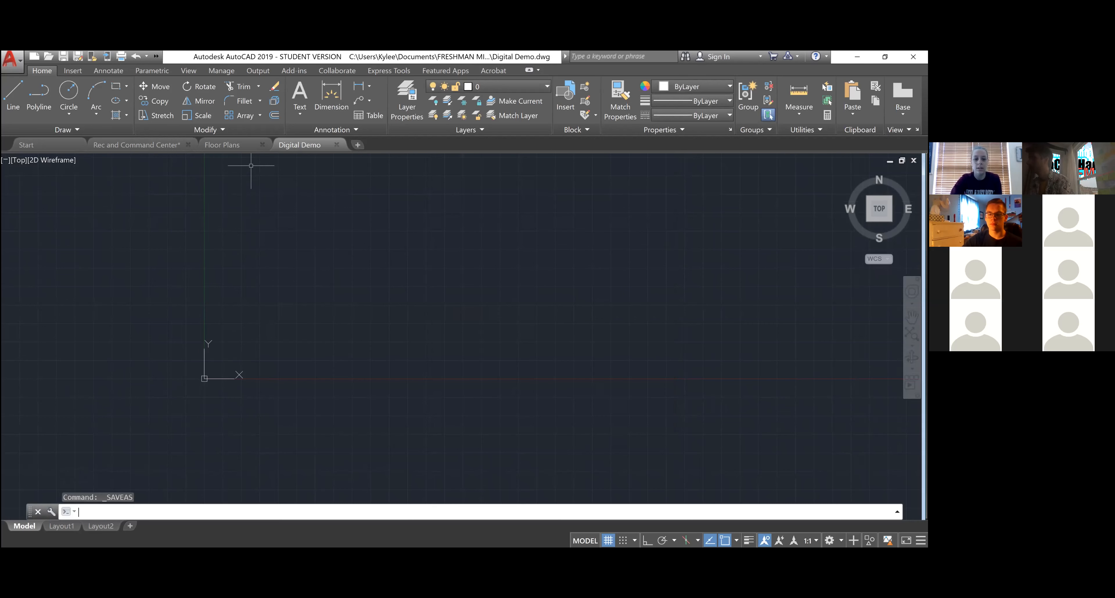
scroll(527, 406, up, 2)
scroll(398, 290, down, 2)
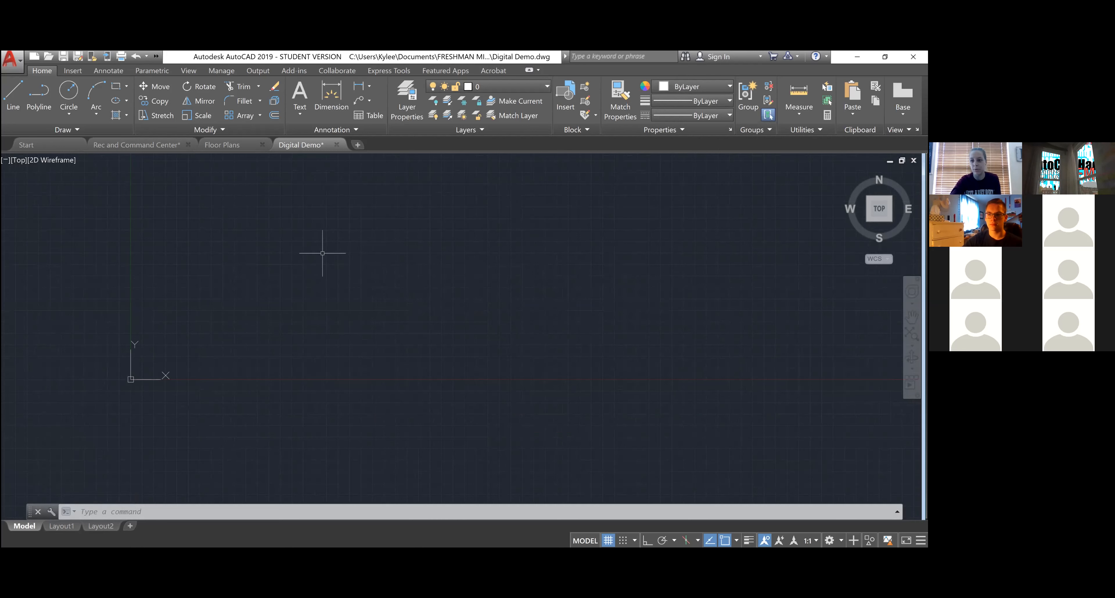
scroll(348, 309, down, 7)
scroll(364, 222, up, 5)
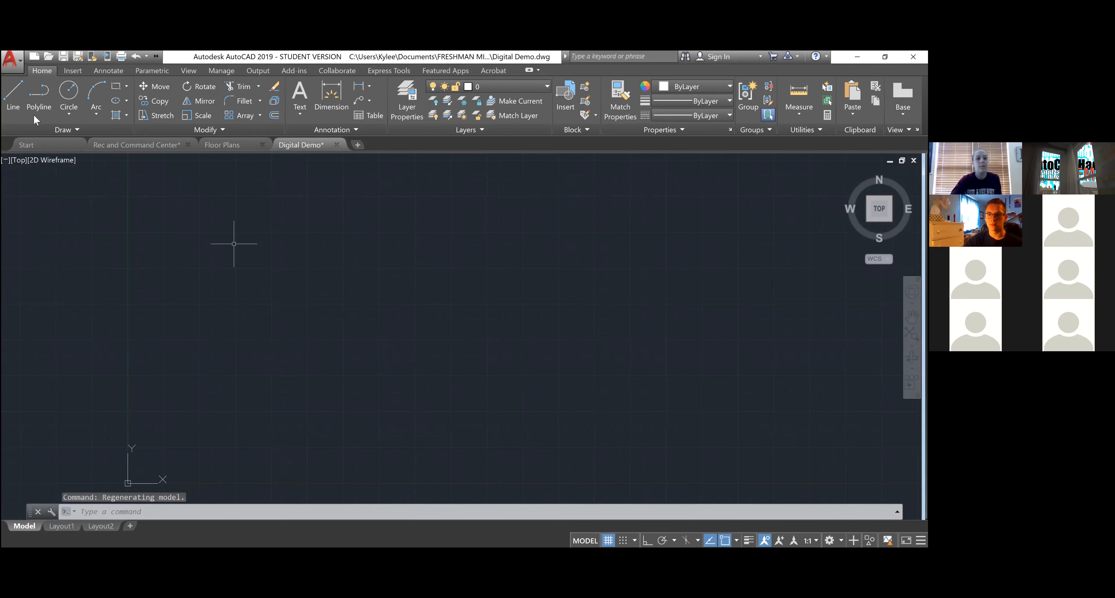
- Start a line at the outline's first corner with Ortho turned on
click(12, 99)
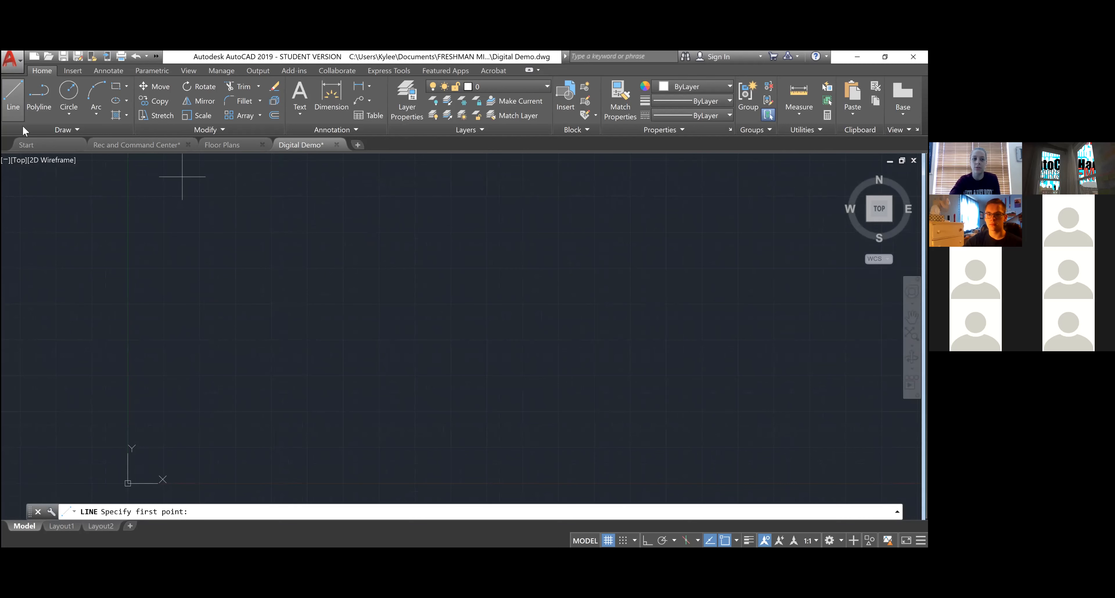
key(Escape)
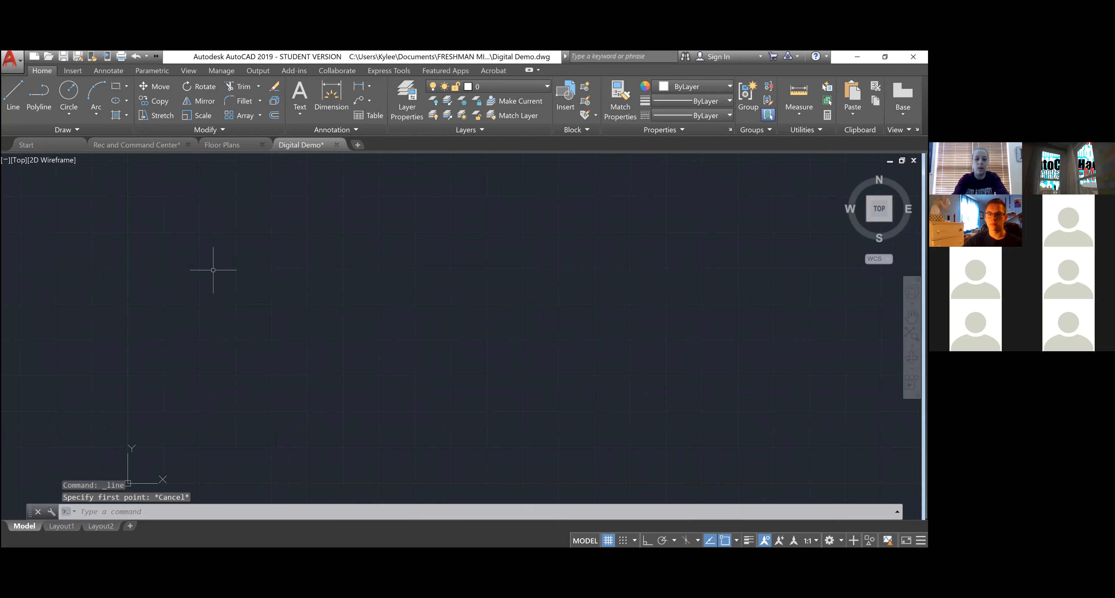
text(L)
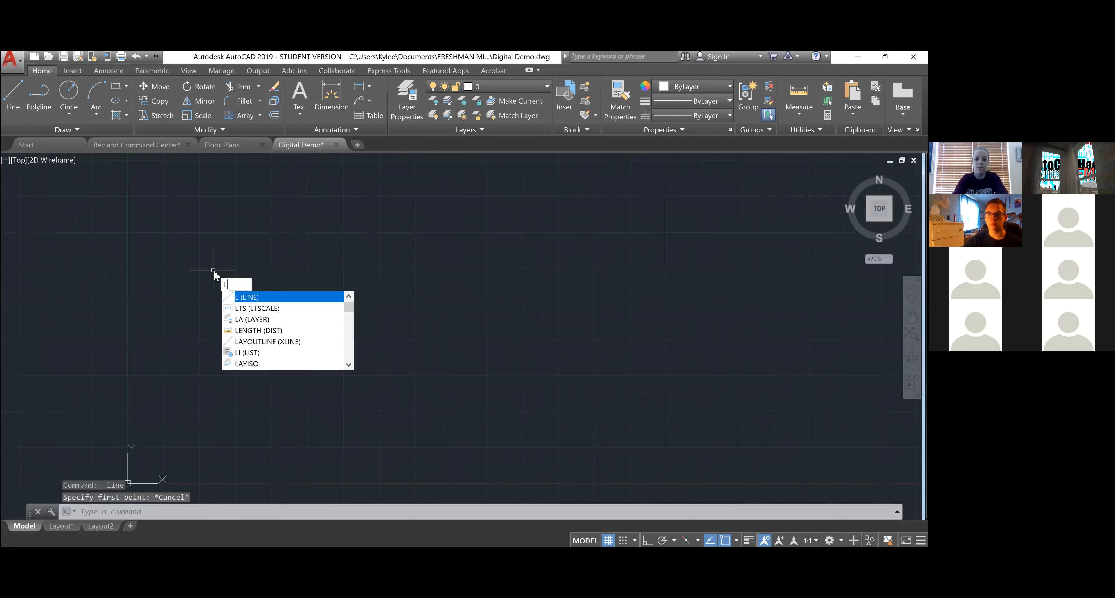
key(Return)
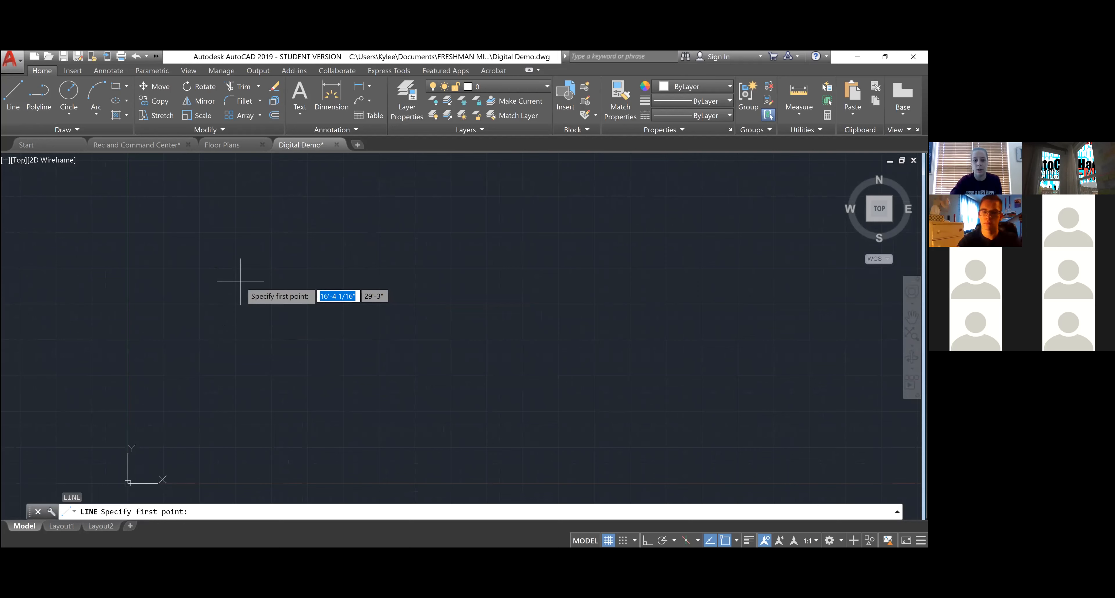
click(226, 237)
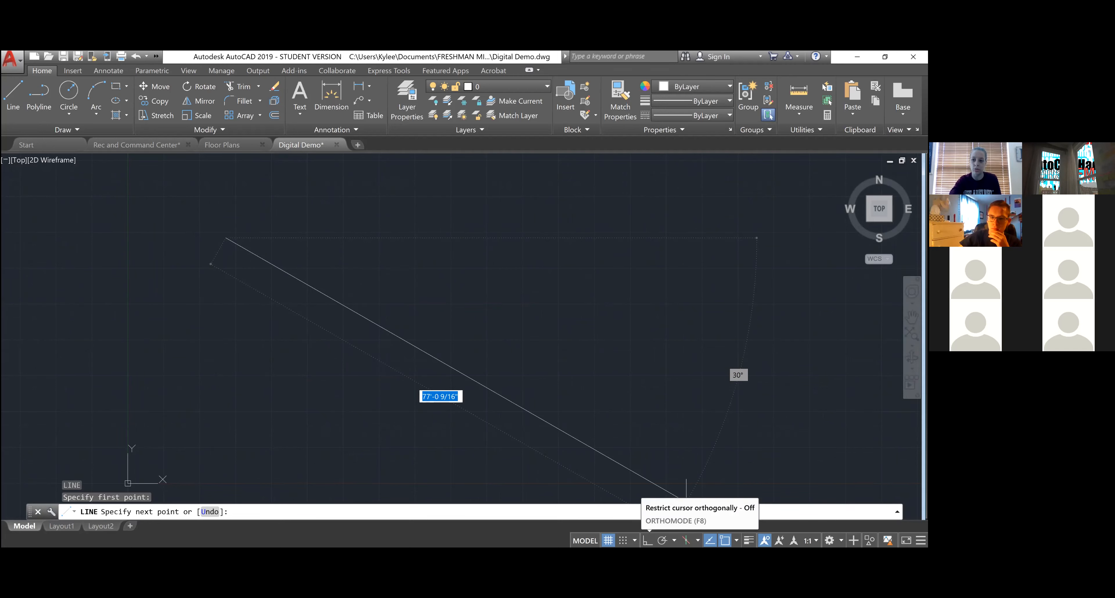
click(648, 540)
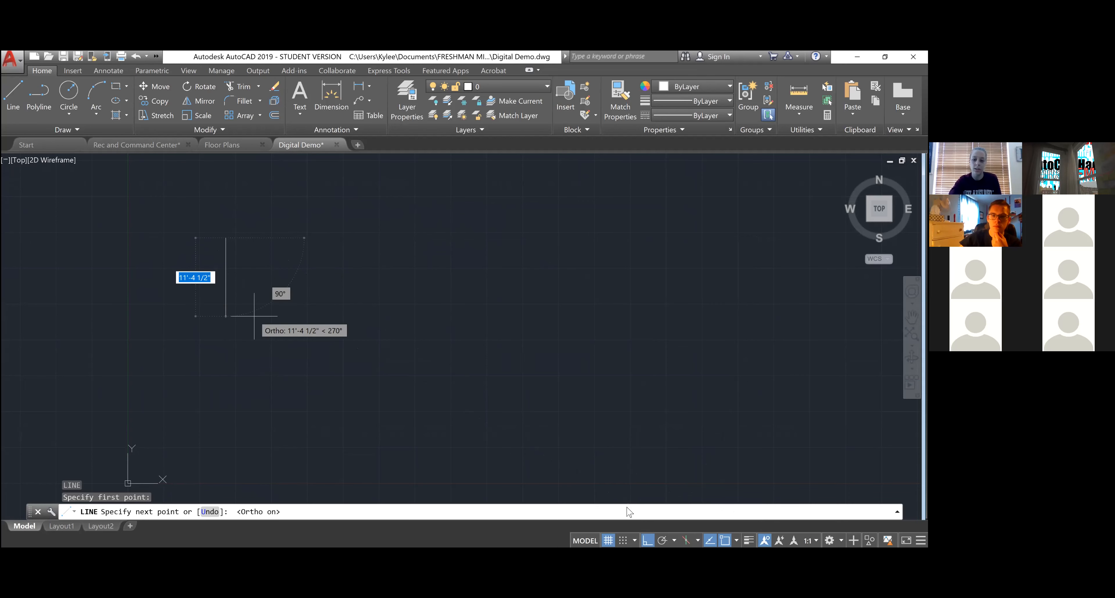
key(F8)
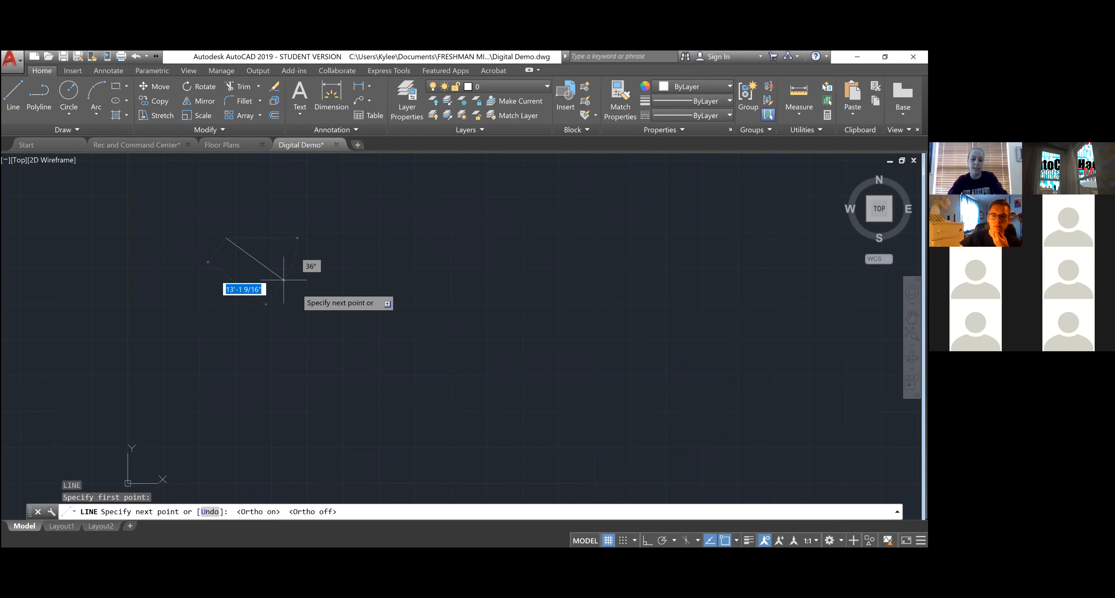
key(F8)
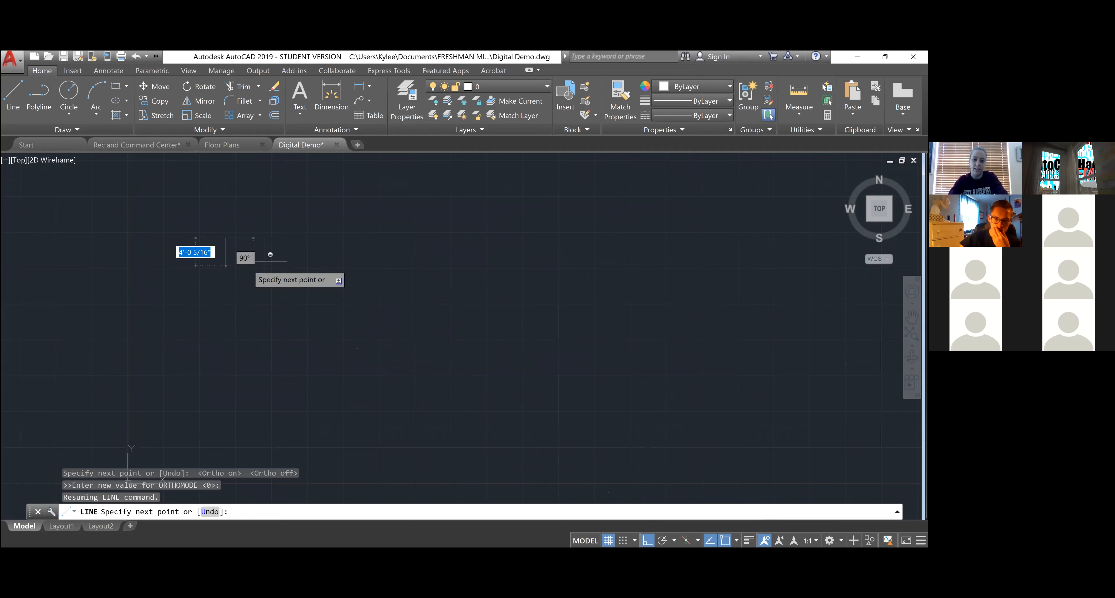
key(F8)
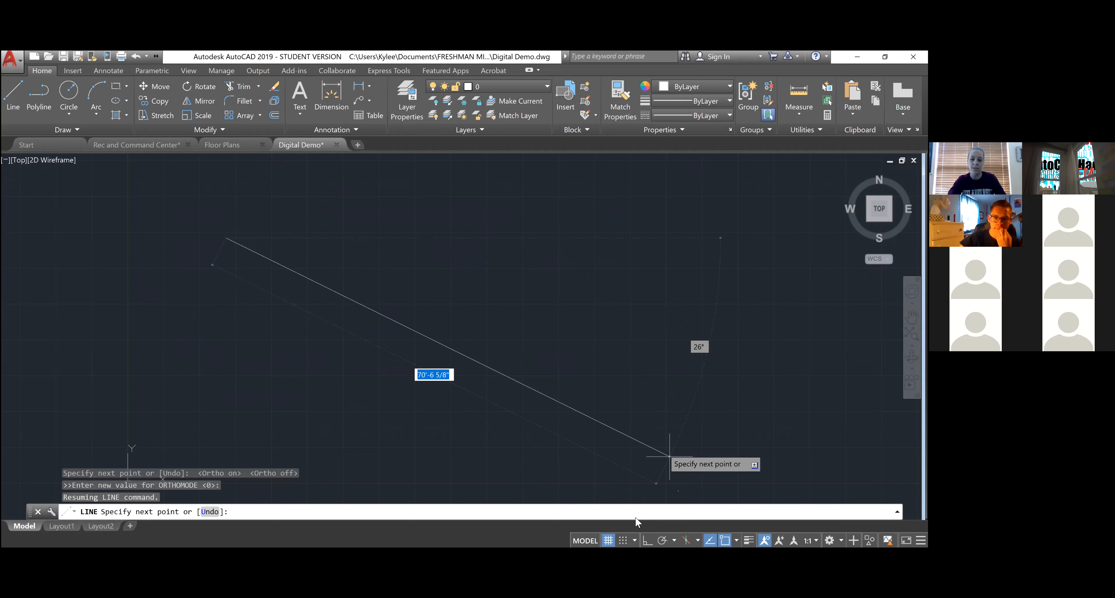
key(F8)
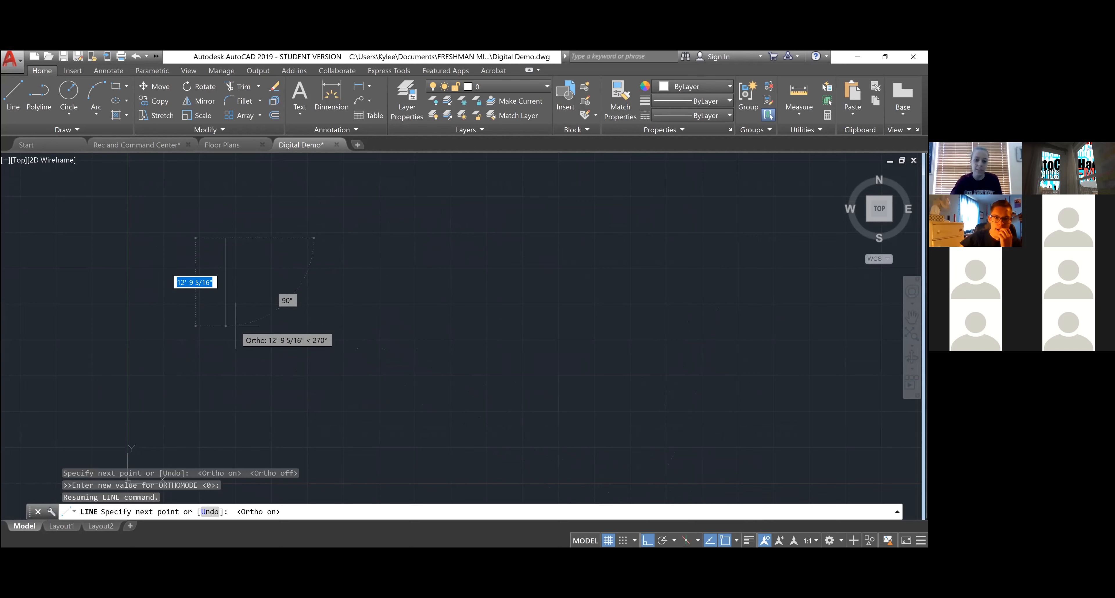
- Draw the 15-foot left side, then the bottom, right side and a partial top
text(15)
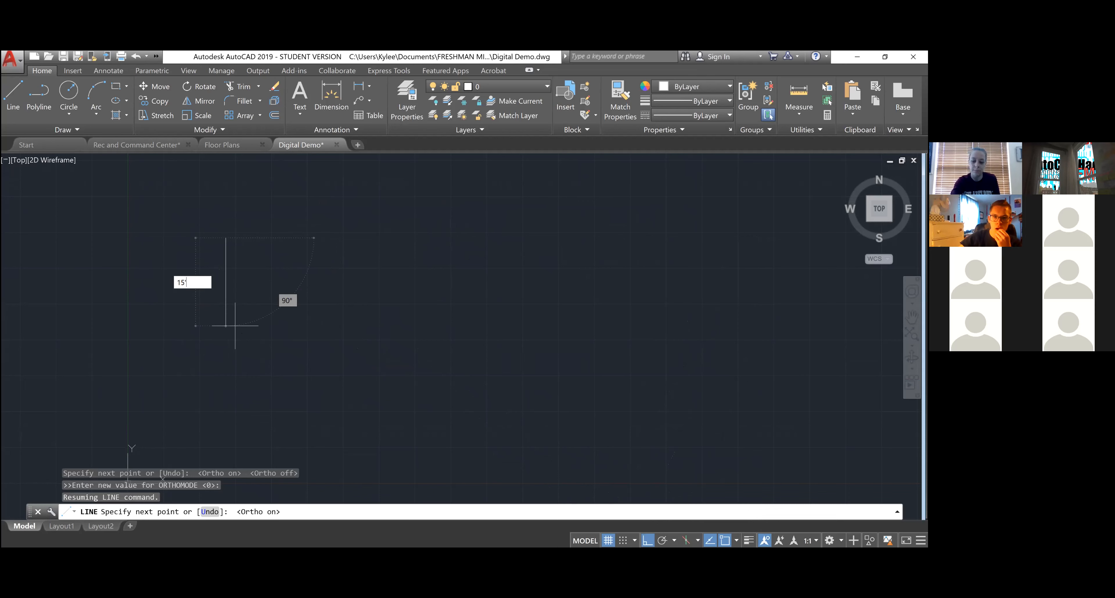
key(Return)
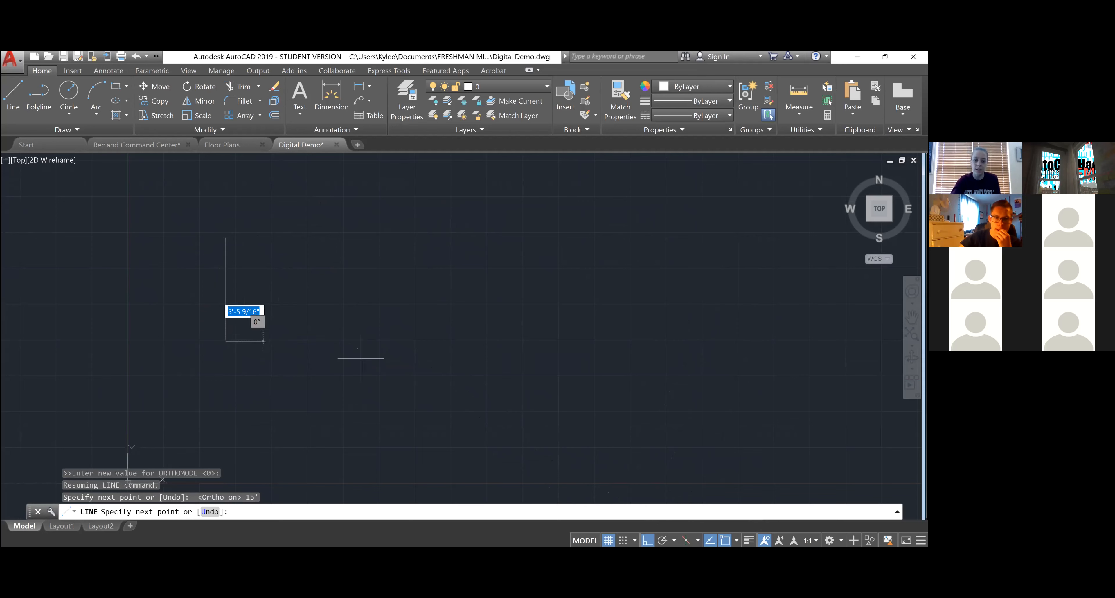
click(459, 346)
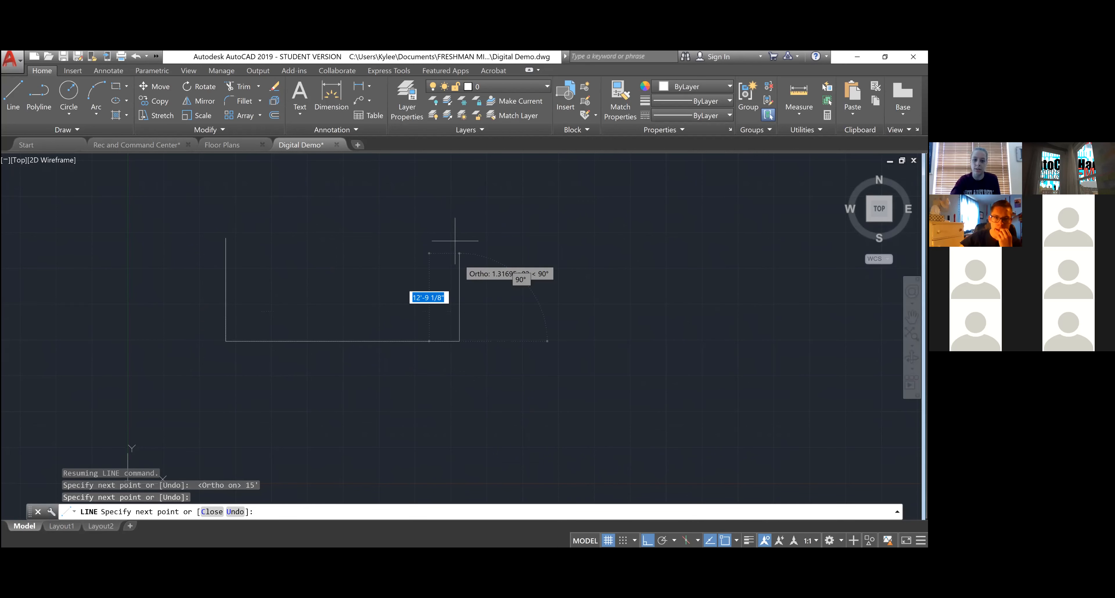
click(460, 201)
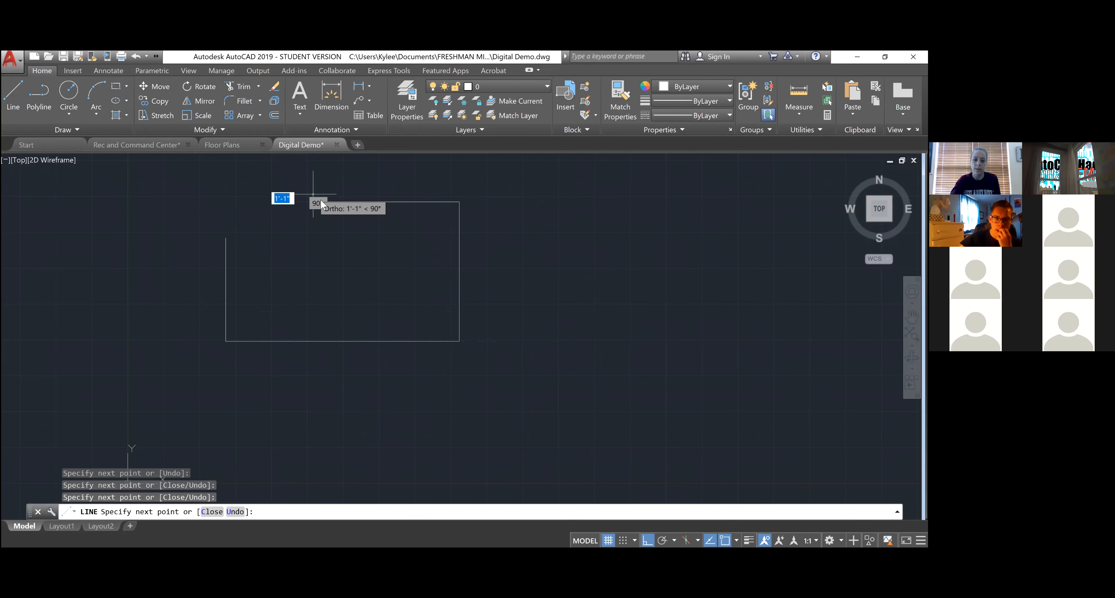
right_click(313, 196)
click(324, 201)
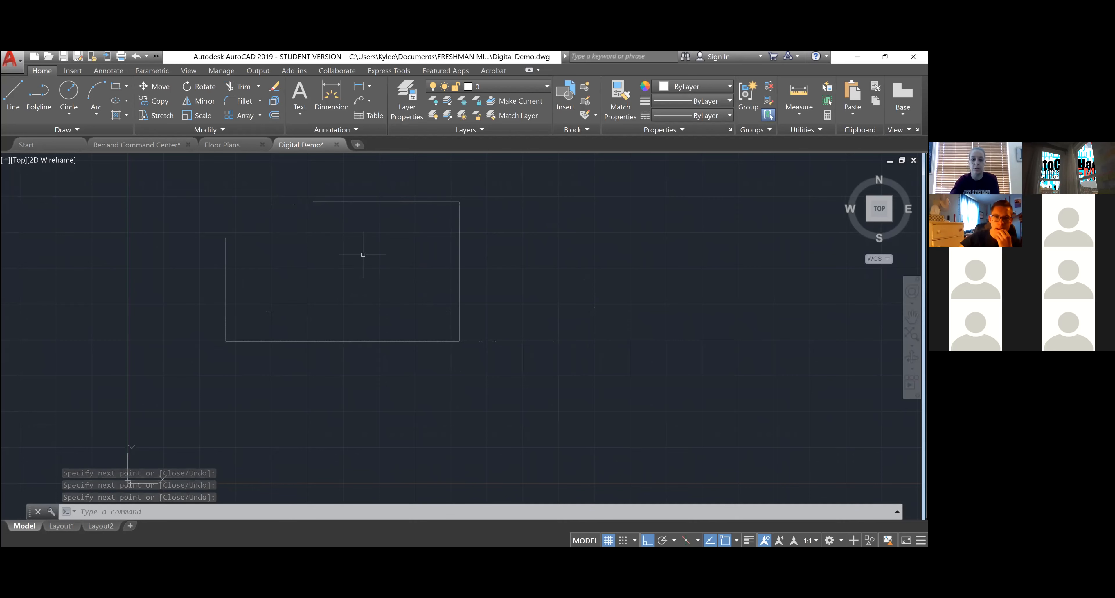
- Cancel a few stray line attempts started at the top line's left end
key(Return)
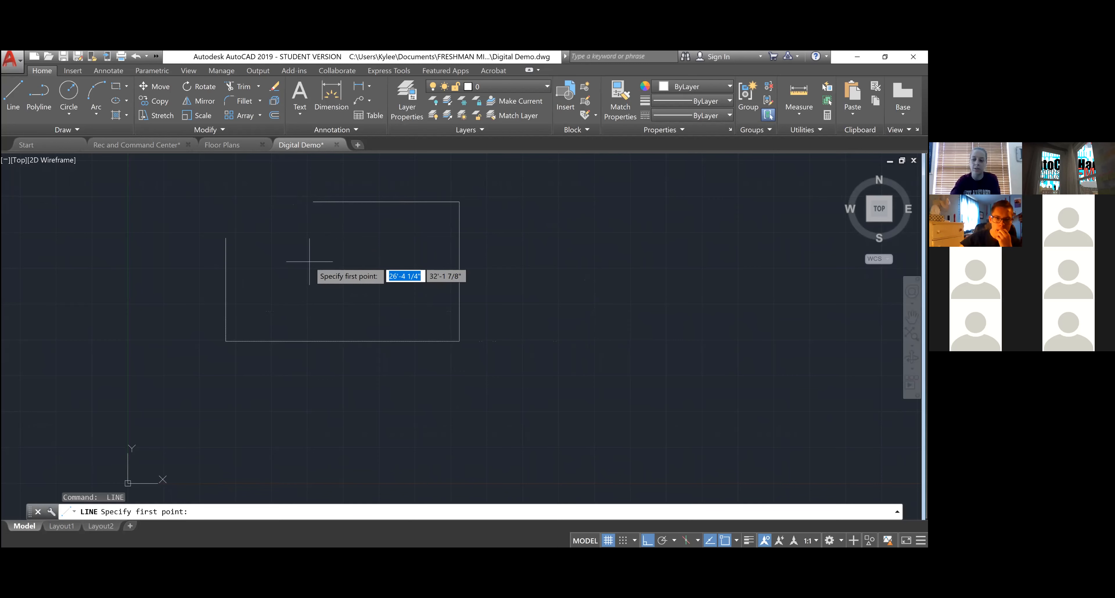
click(313, 201)
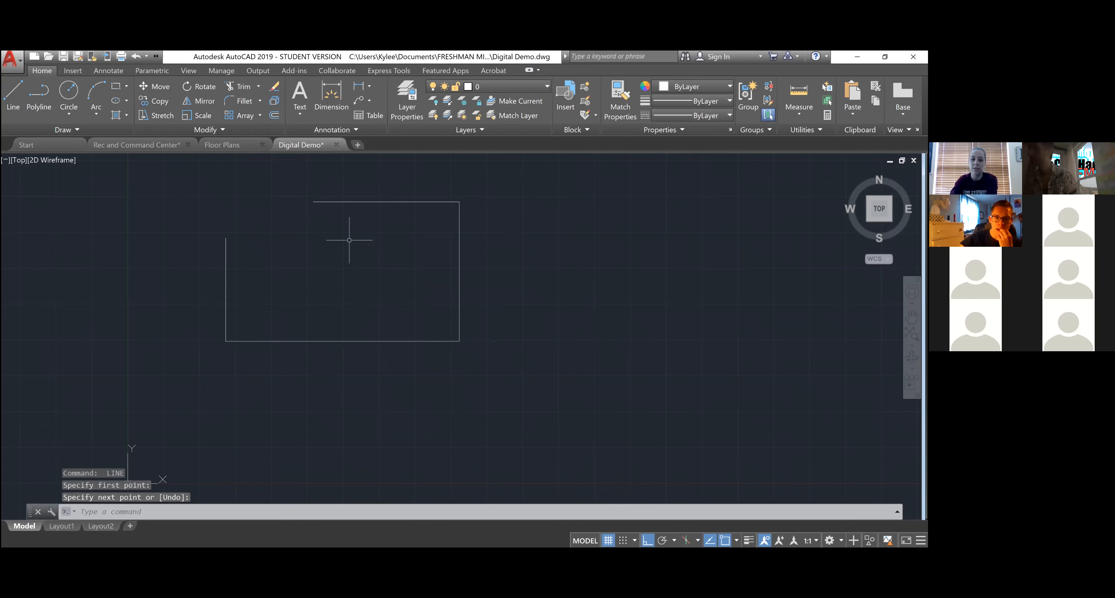
key(space)
click(313, 270)
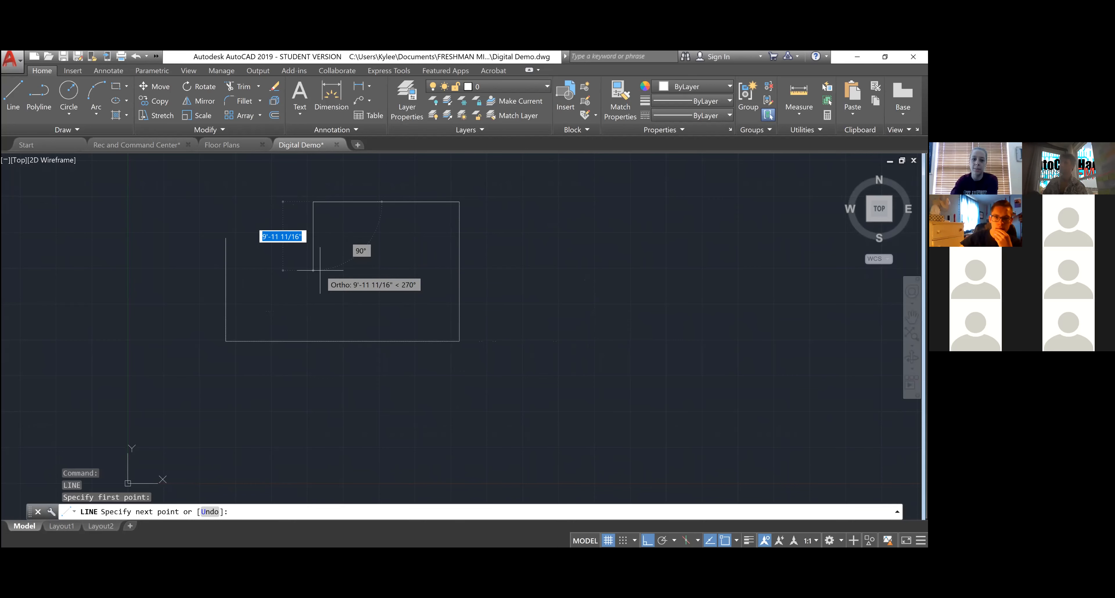
key(space)
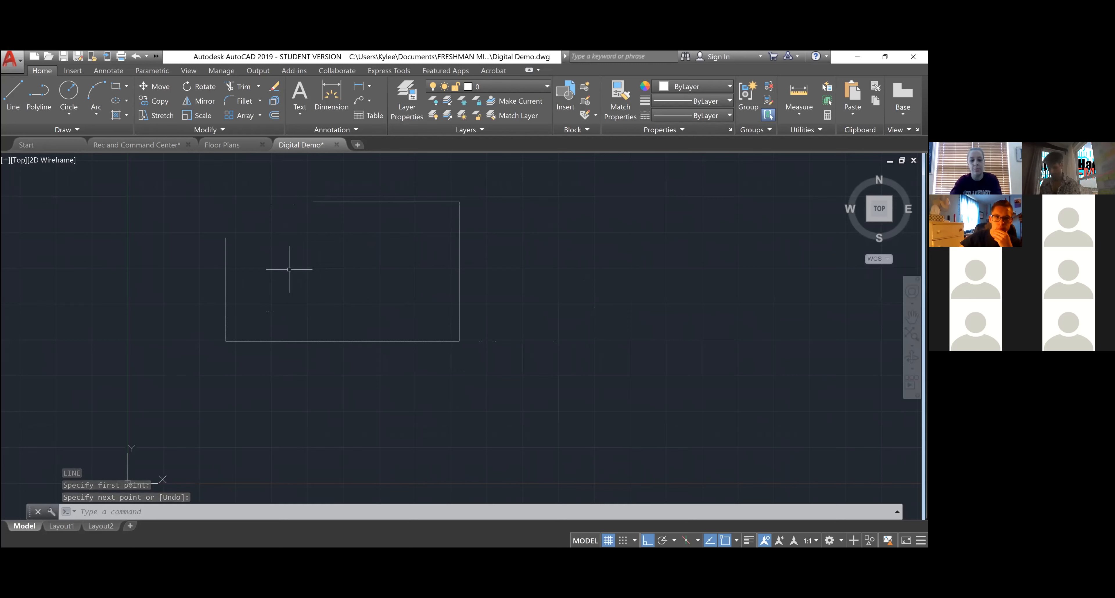
key(space)
key(Escape)
key(Escape)
key(Escape)
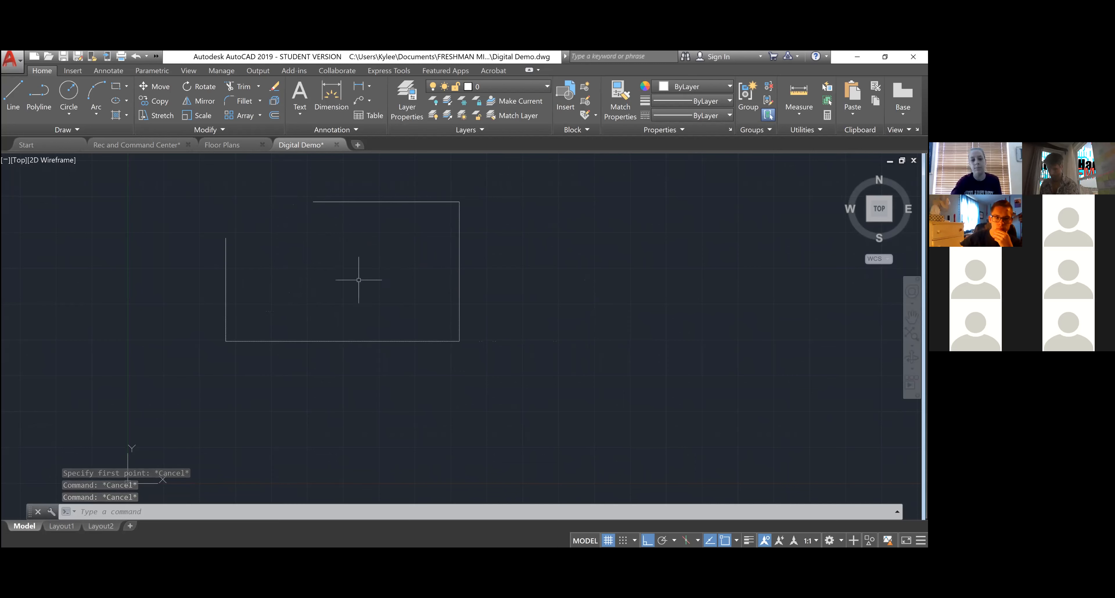
- Select the four outline lines one by one, then clear the selection
click(257, 262)
click(172, 256)
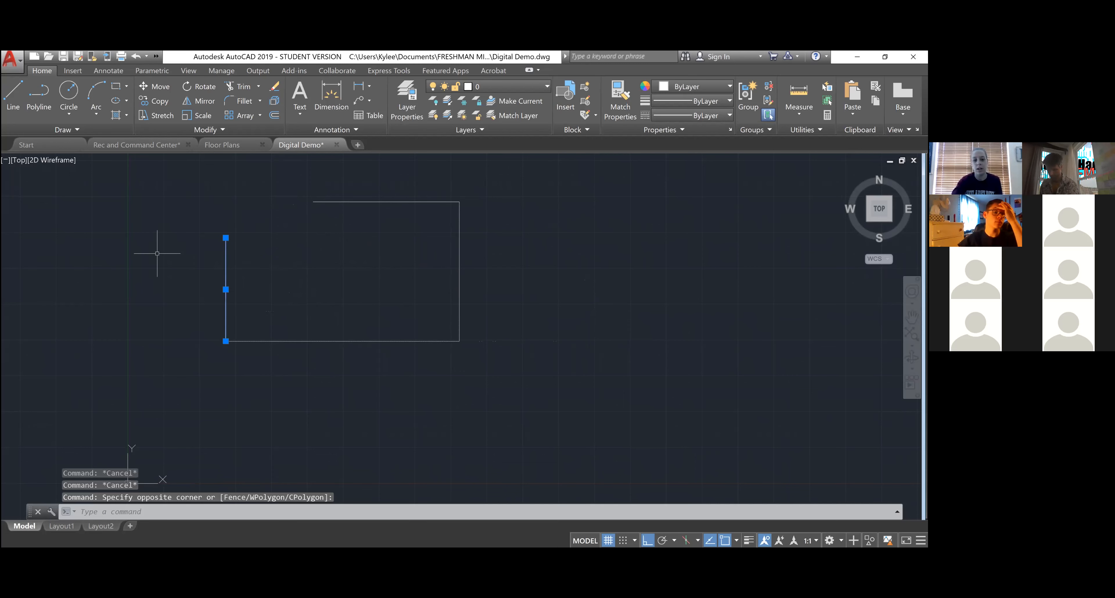
click(368, 373)
click(326, 293)
click(512, 299)
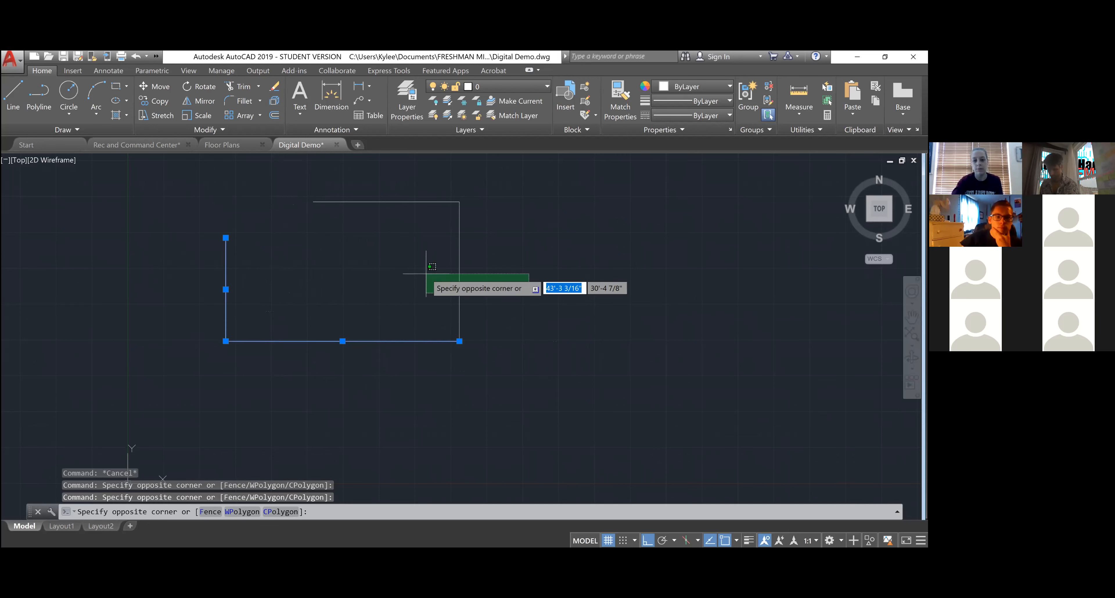
click(421, 259)
click(422, 248)
click(360, 179)
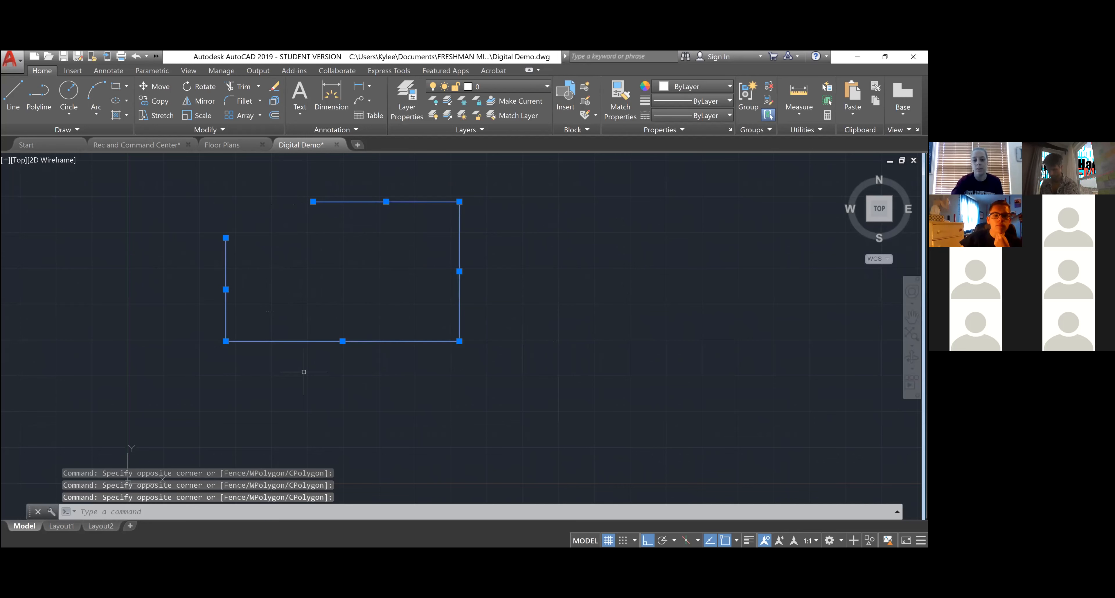
key(Escape)
key(Escape)
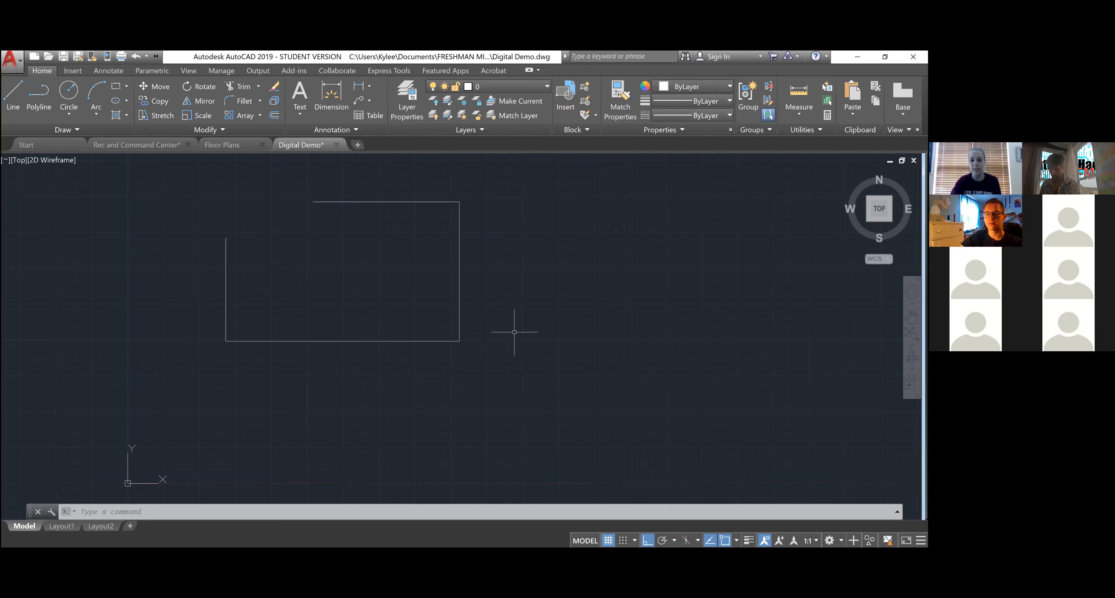
- Select all four lines with crossing windows and JOIN them into one polyline
click(480, 348)
click(406, 242)
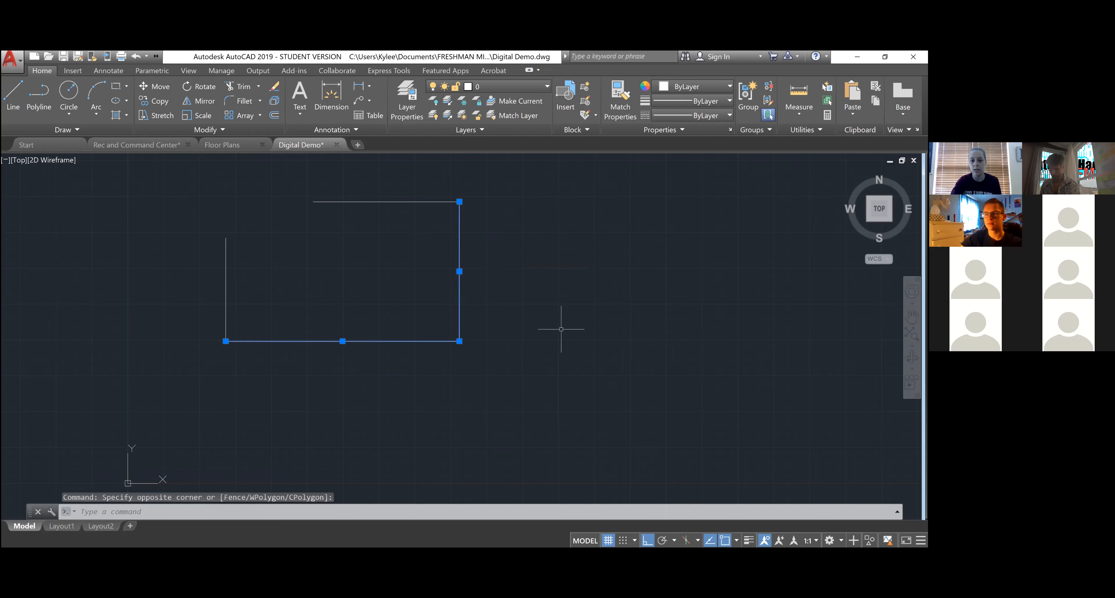
click(523, 377)
click(191, 175)
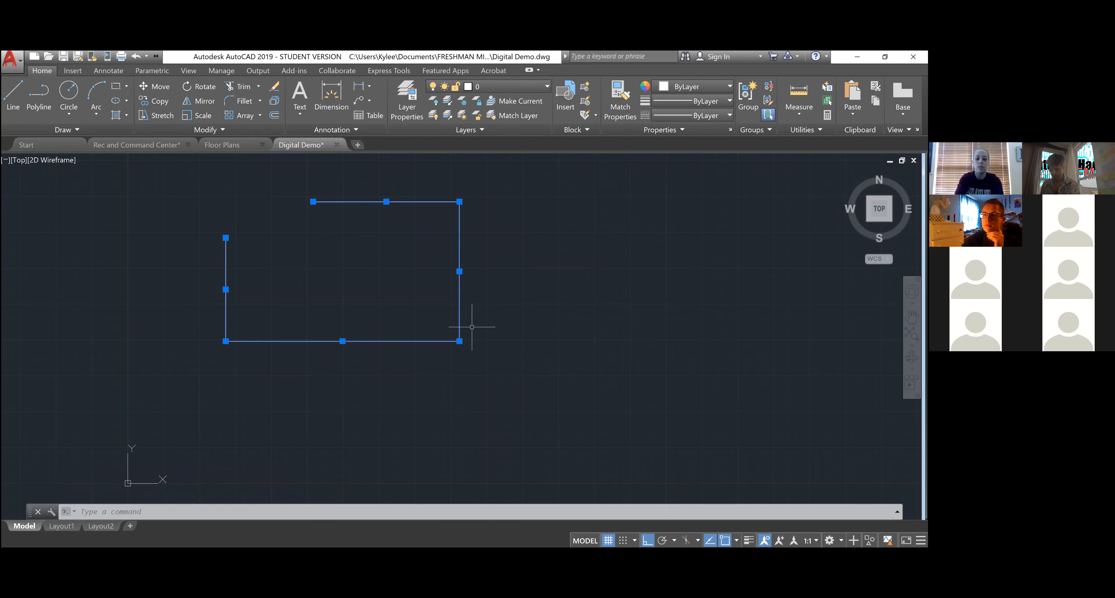
text(j)
key(Return)
- Stretch the polyline's right side outward using its midpoint grip
click(475, 350)
click(430, 299)
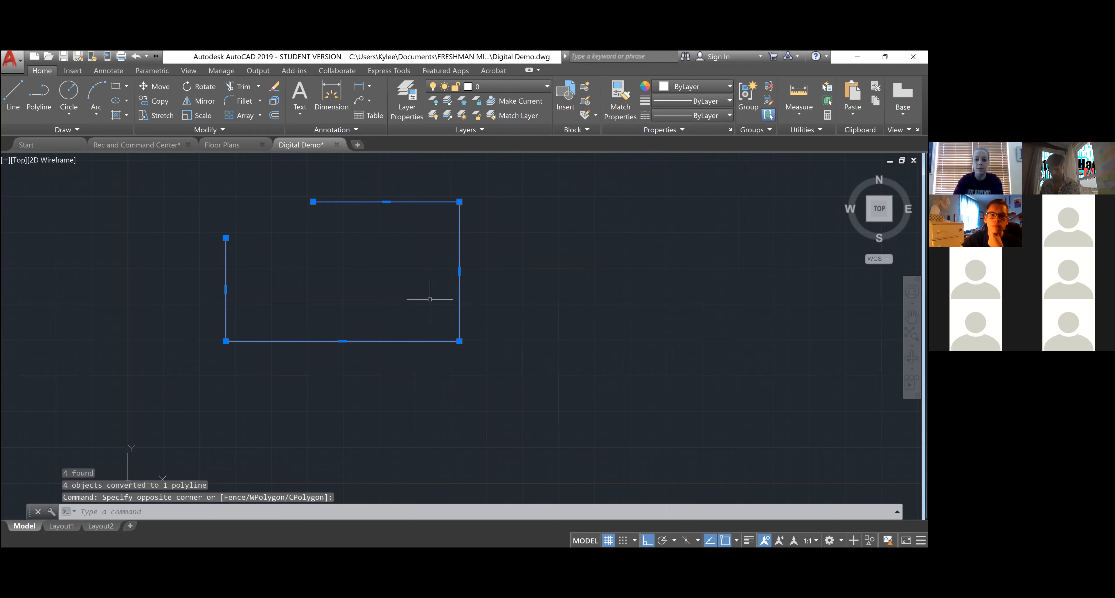
key(Escape)
key(Escape)
key(Escape)
click(469, 376)
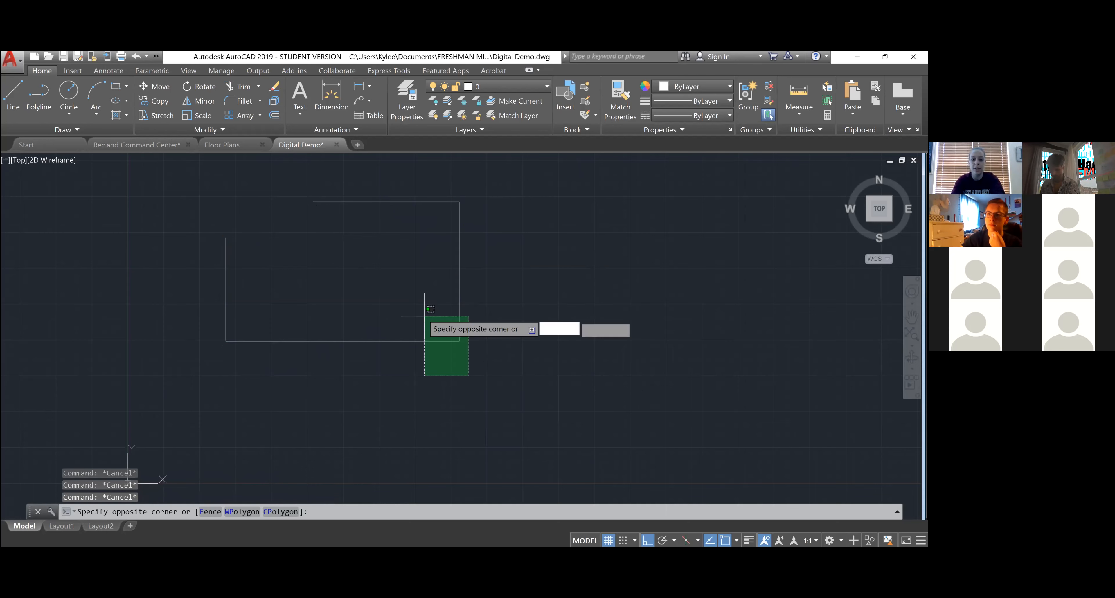
click(424, 316)
click(460, 271)
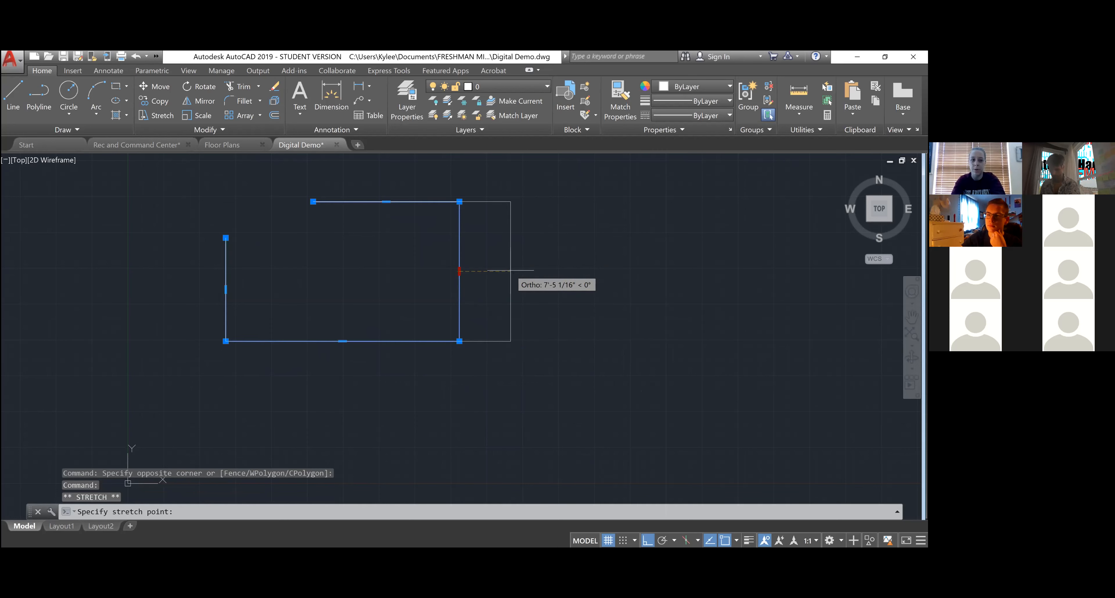
key(Escape)
key(Escape)
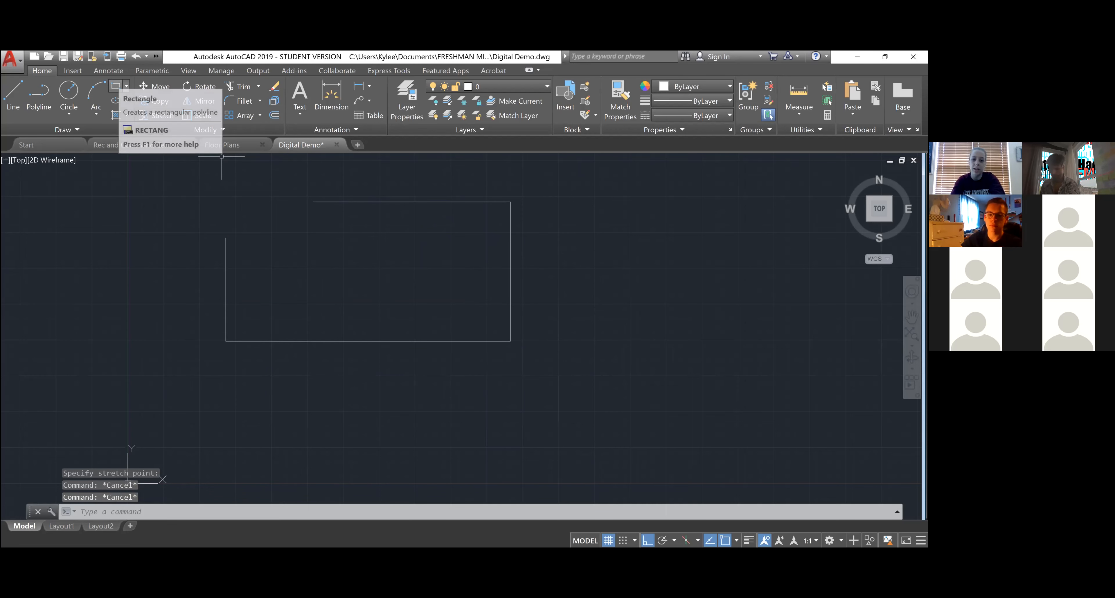
- Draw a rectangle to the right of the outline
click(116, 87)
click(544, 205)
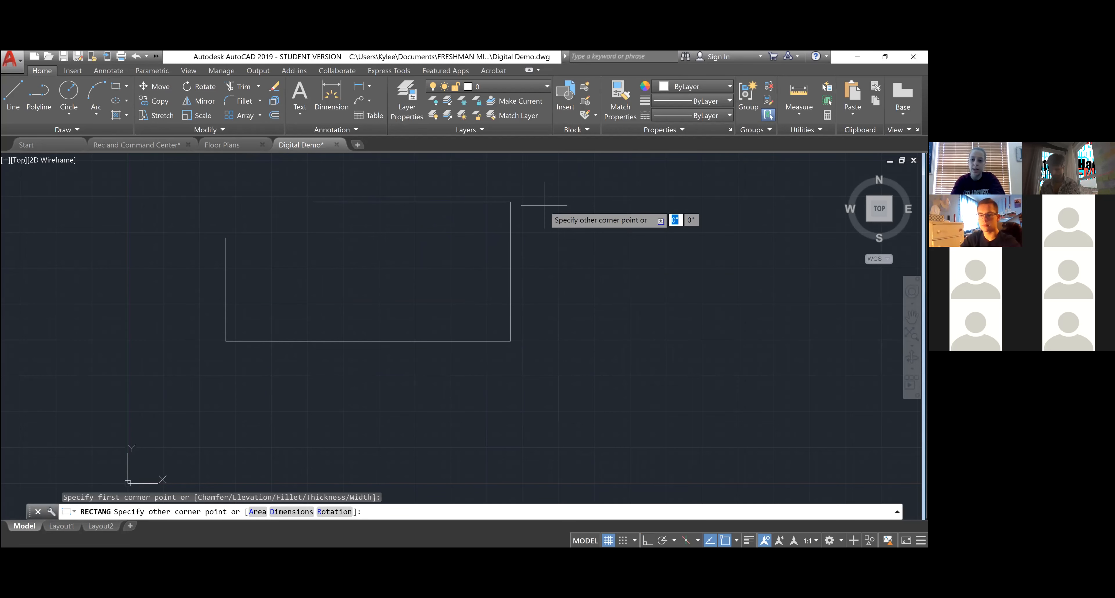
click(709, 343)
key(Escape)
key(Escape)
- Stretch the rectangle's top edge upward with its midpoint grip
click(719, 311)
click(675, 284)
click(627, 205)
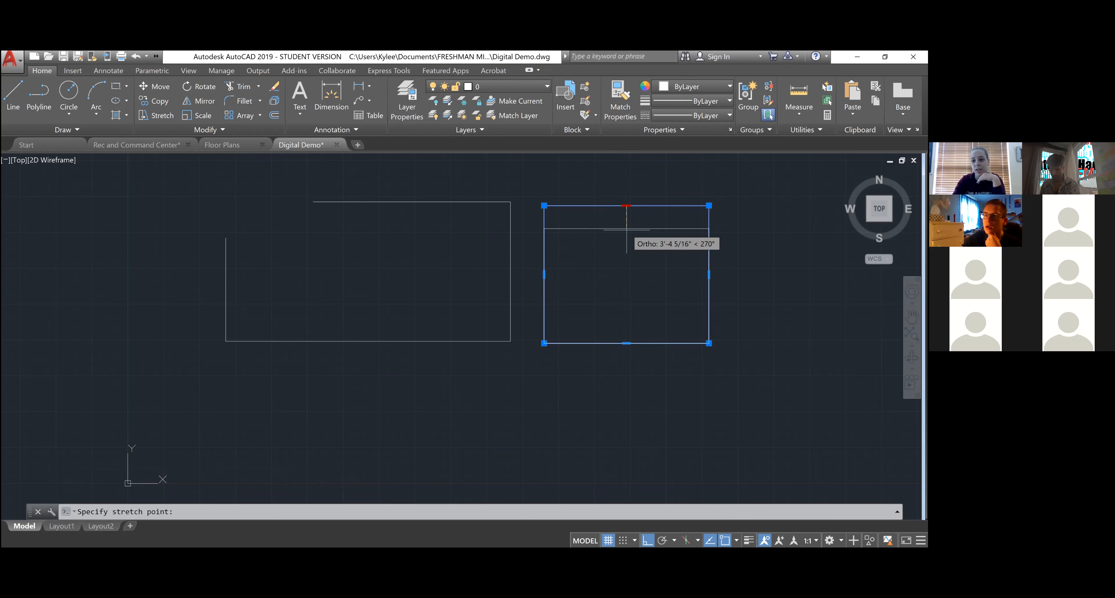
click(649, 179)
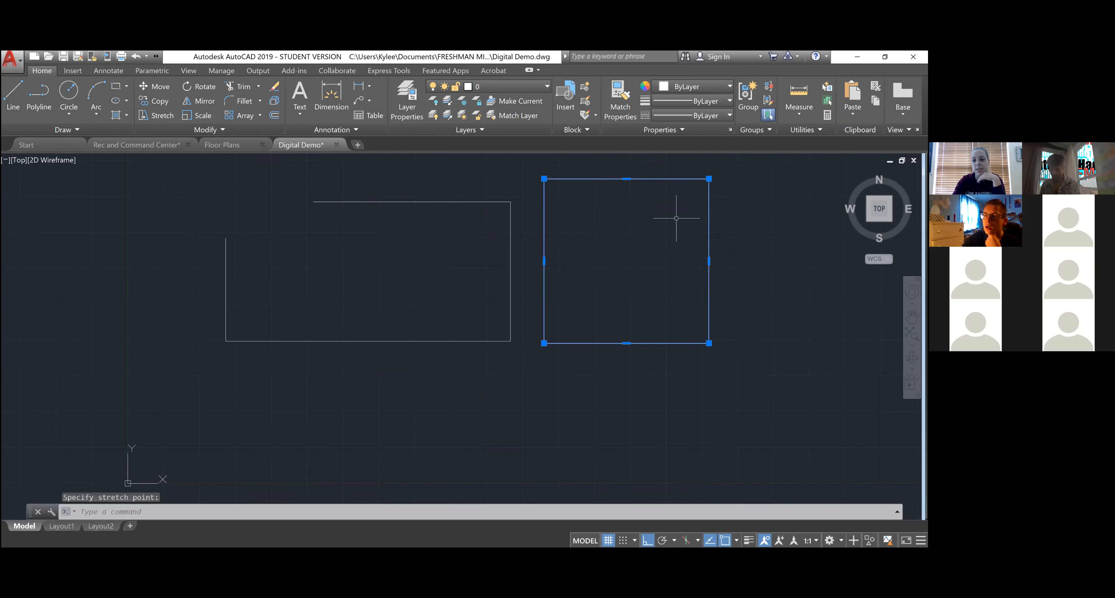
- Stretch the rectangle's right edge 3' outward
click(708, 261)
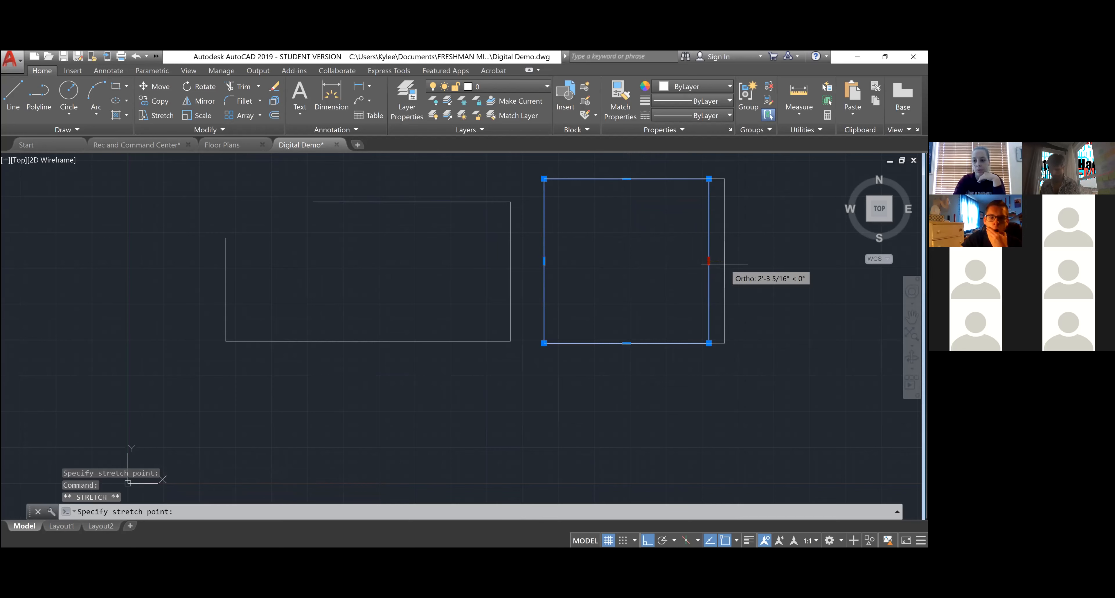
text(3')
key(Return)
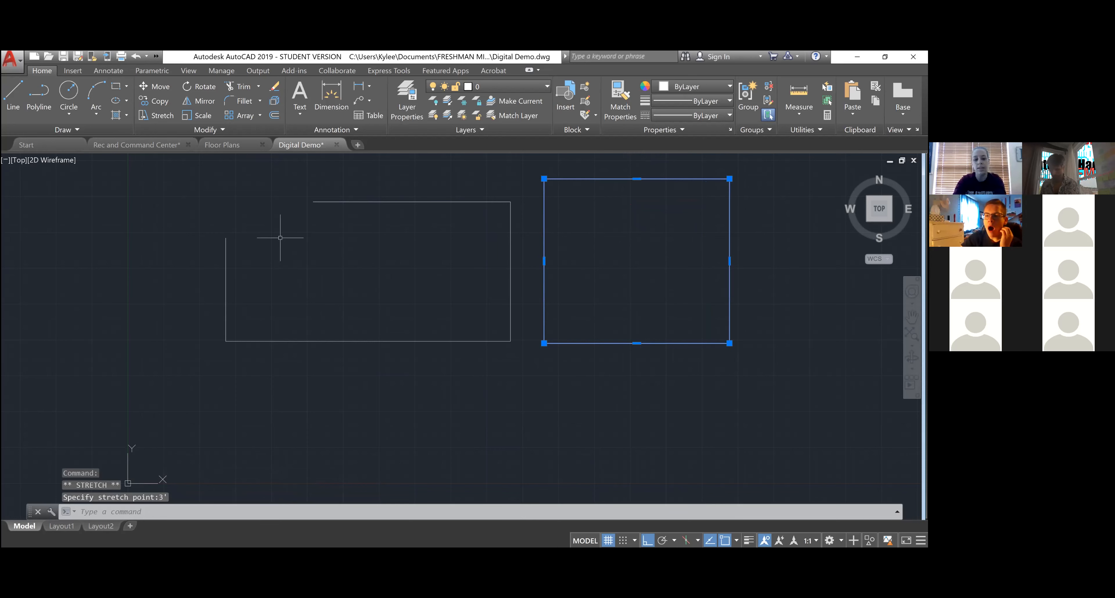
key(Escape)
key(Escape)
key(Escape)
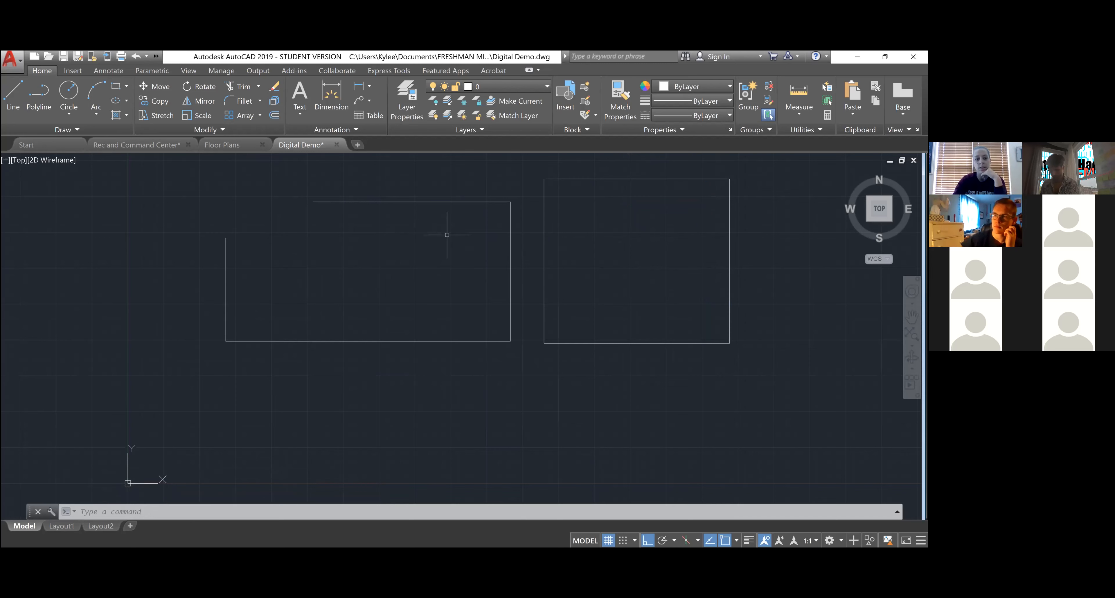
- Delete the right rectangle, leaving only the outline
click(446, 366)
click(418, 318)
key(Escape)
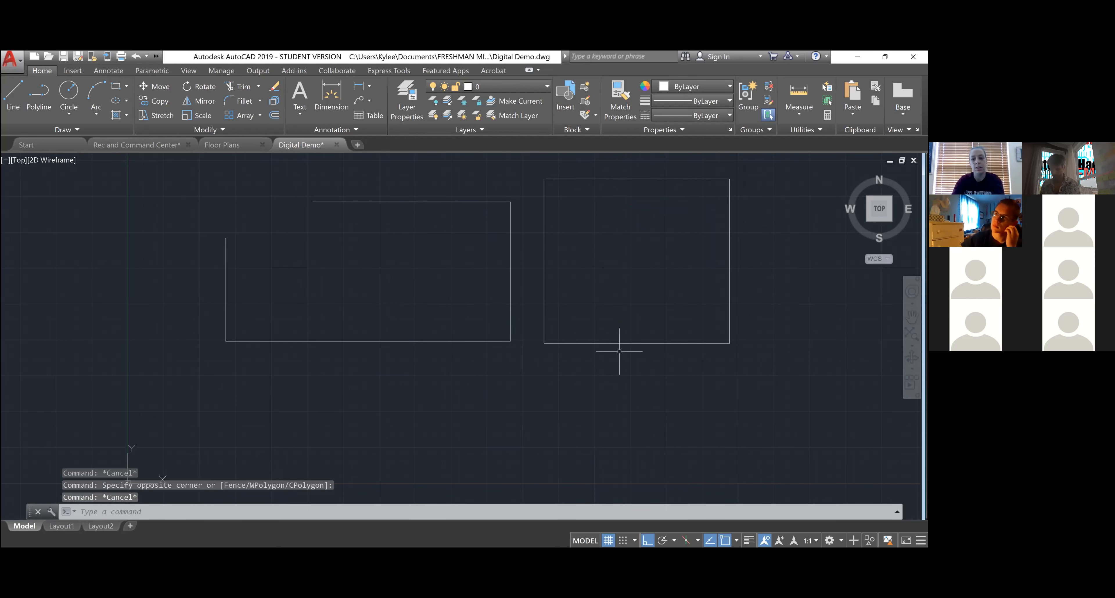
click(716, 374)
click(601, 291)
key(Delete)
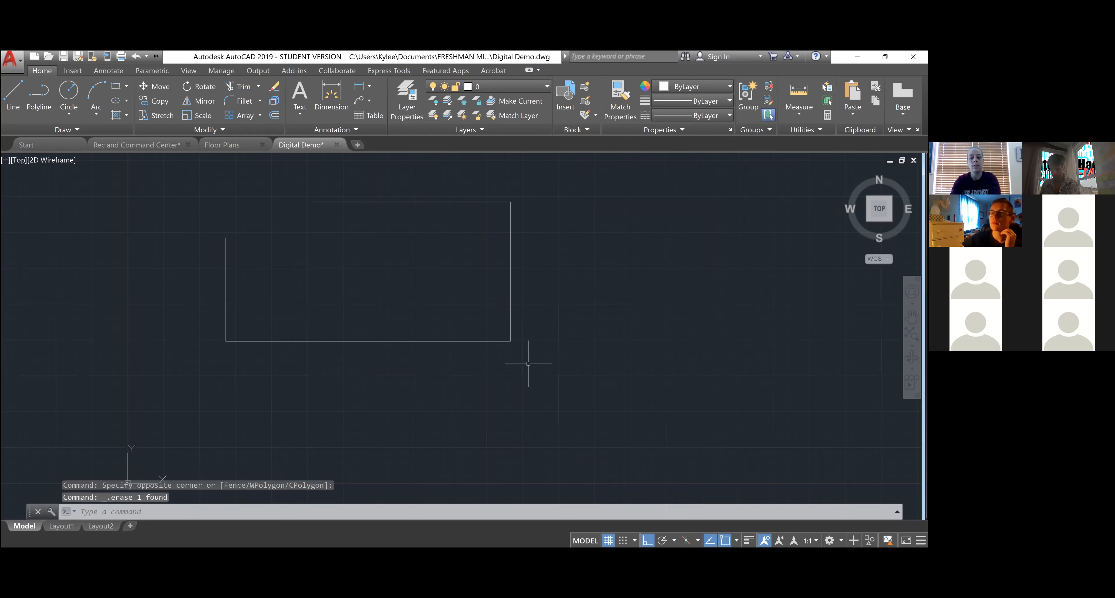
click(504, 397)
click(404, 308)
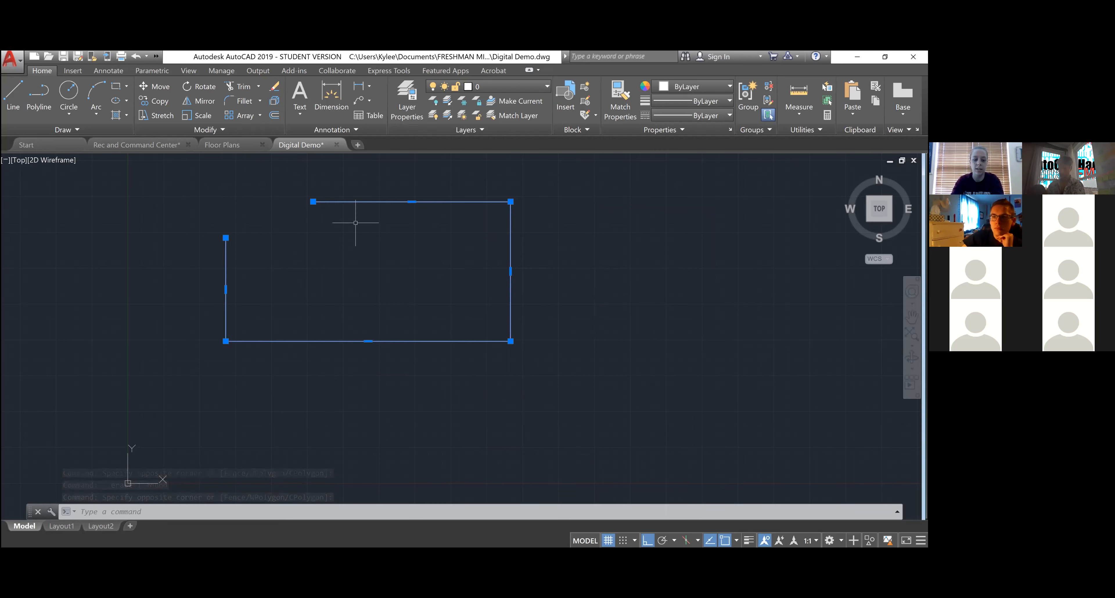
key(Escape)
key(Escape)
key(Escape)
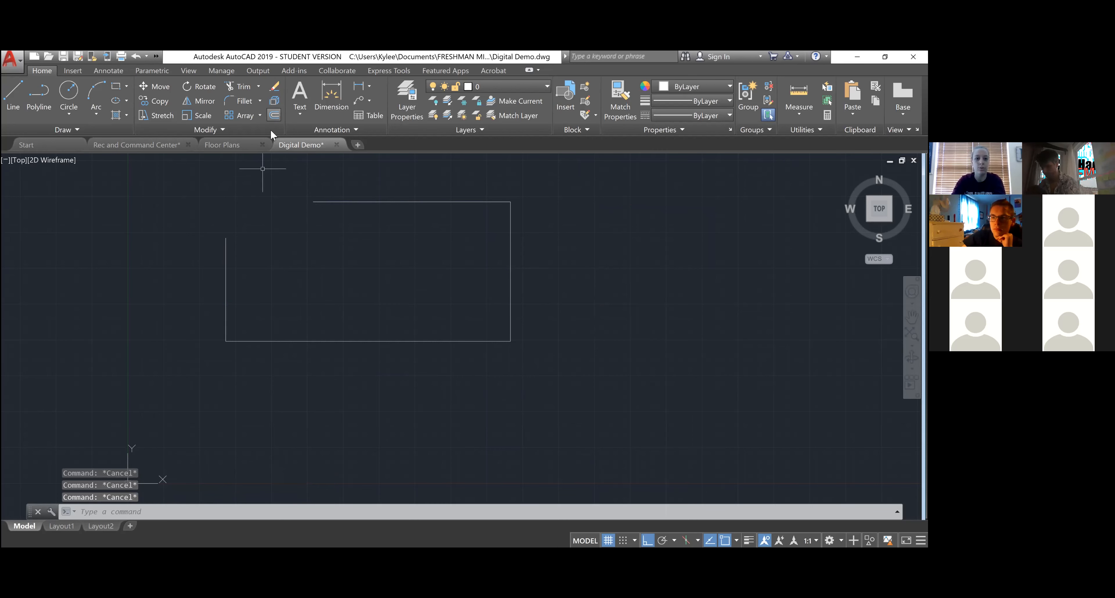
- Fillet the top and left lines to close the top-left corner sharply
click(243, 101)
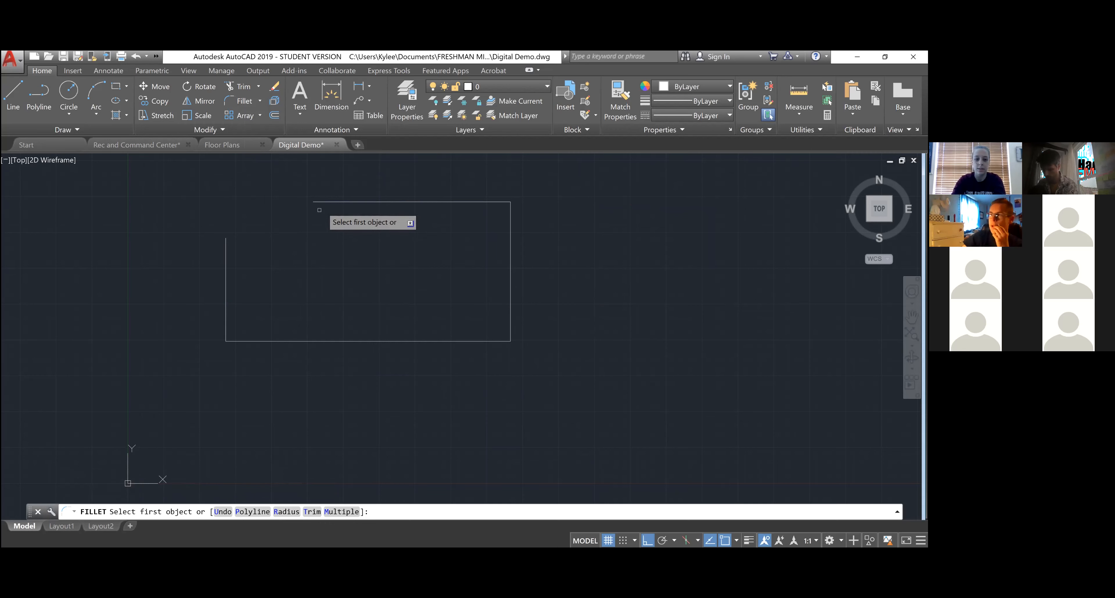
click(338, 201)
click(225, 268)
click(460, 205)
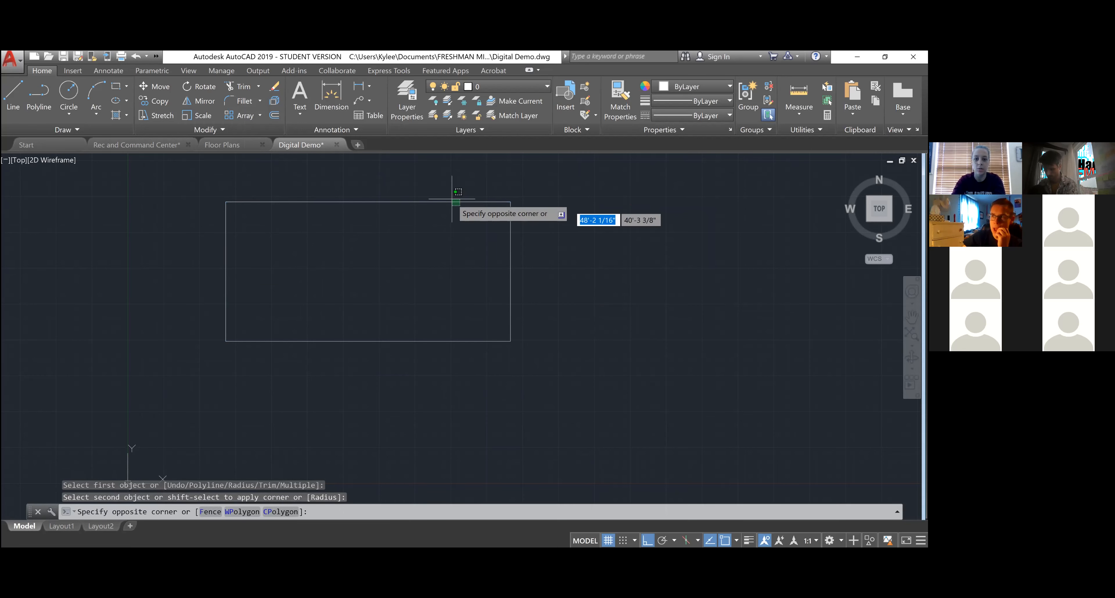
click(453, 195)
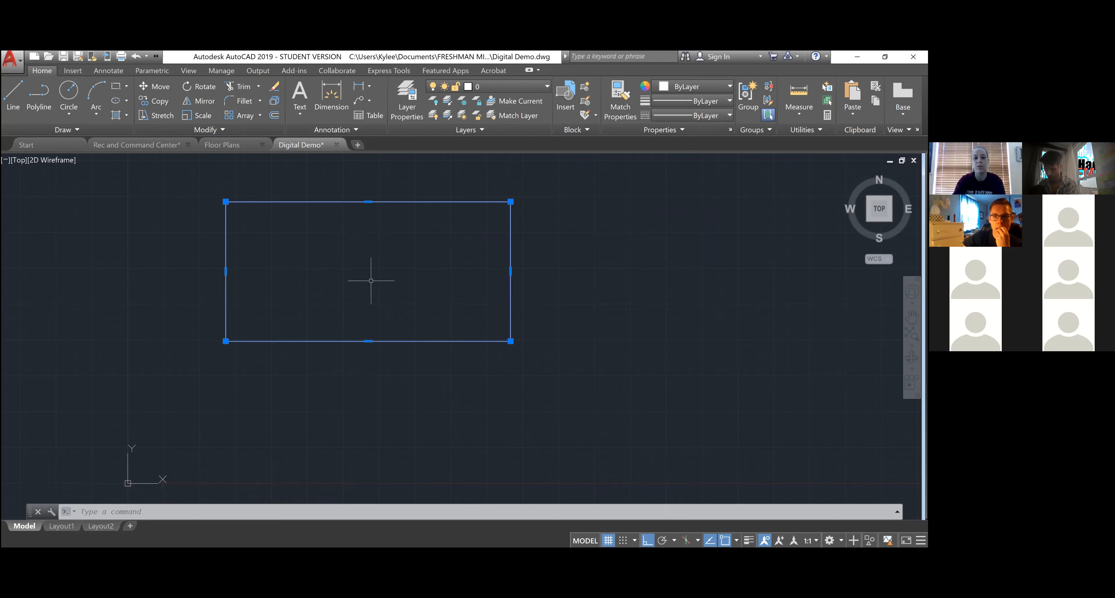
- Clear the selection and restart the Fillet command
click(276, 216)
key(Escape)
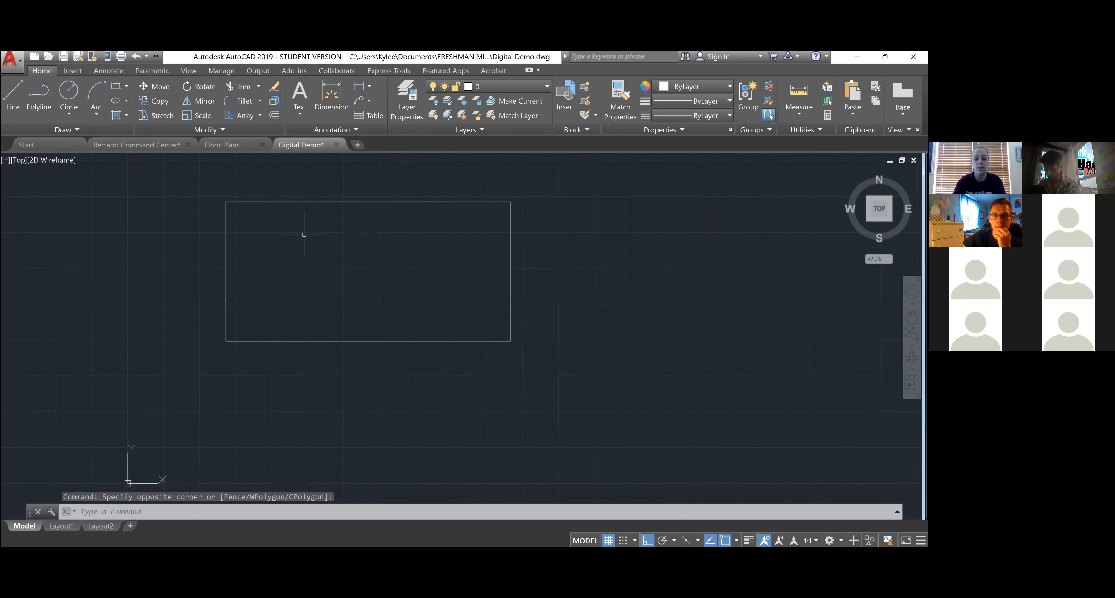
key(Escape)
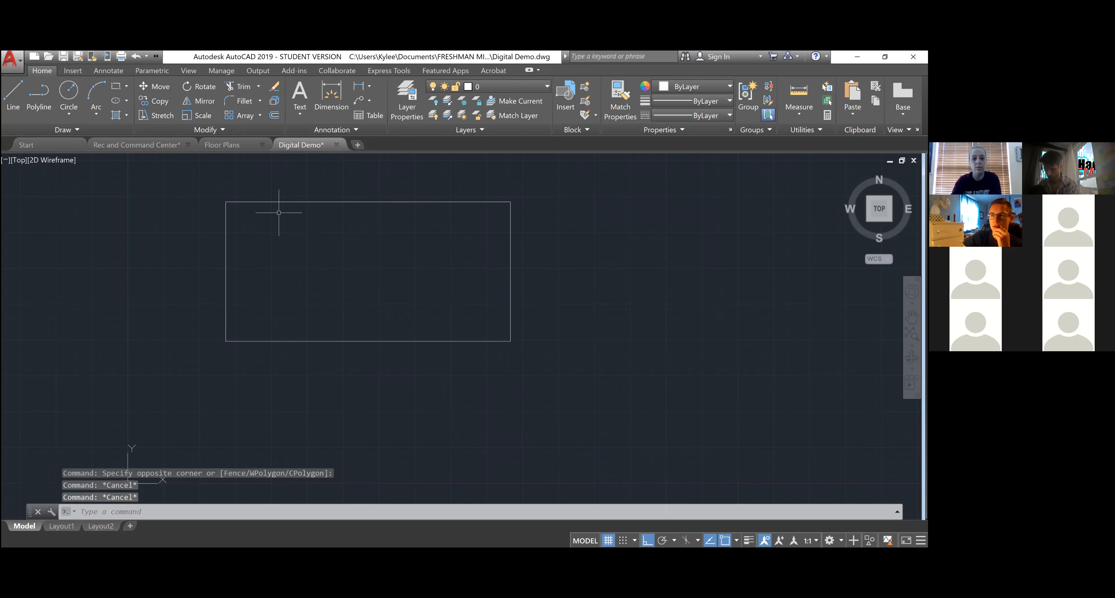
click(245, 103)
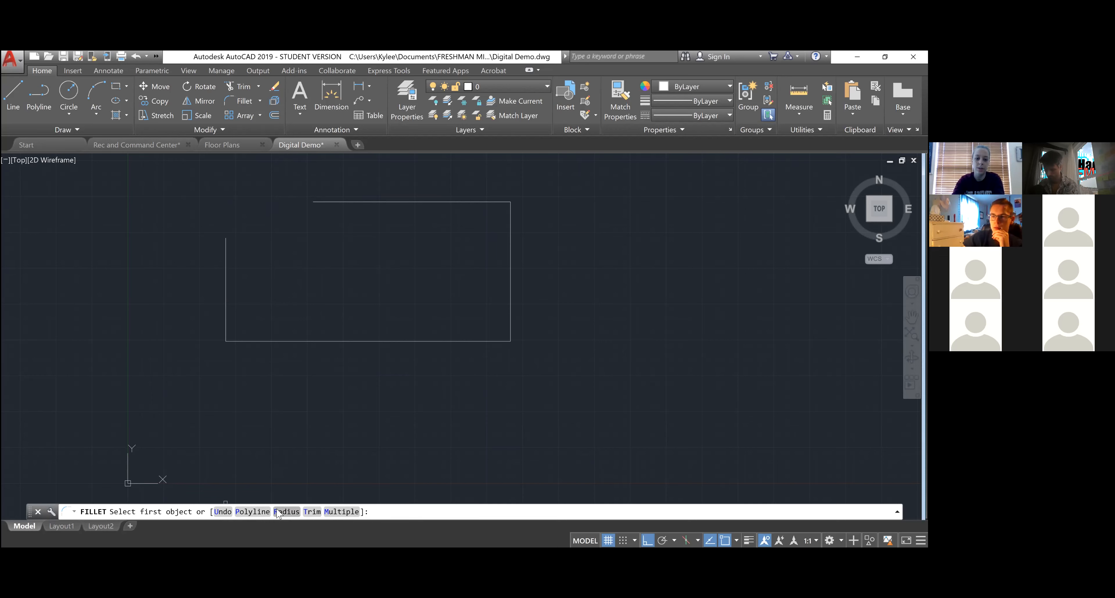
- Round the top-left corner with a 1' fillet radius
click(285, 511)
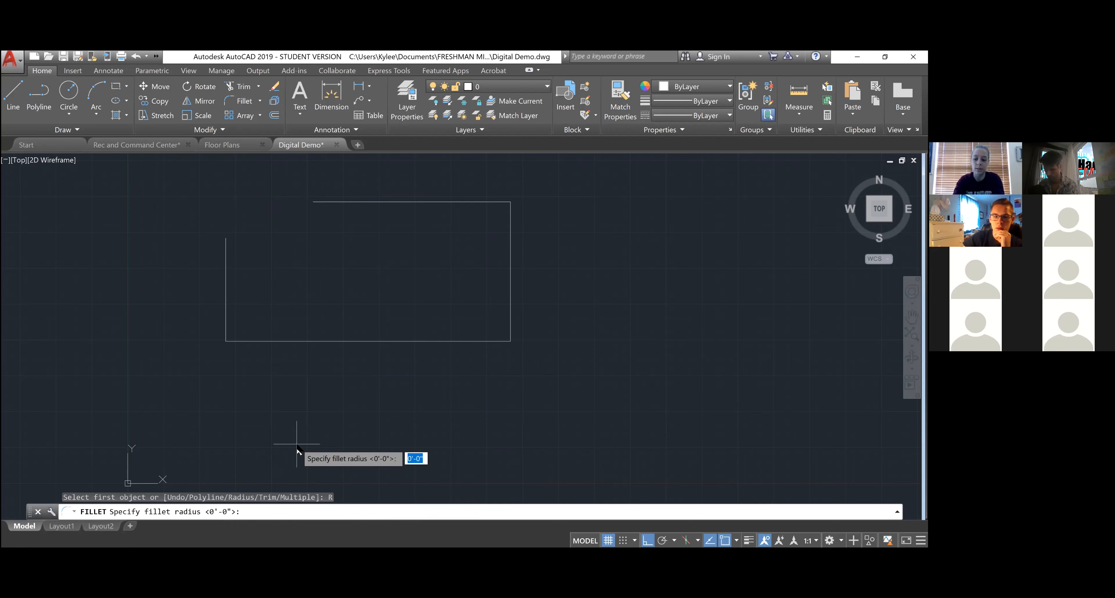
text(1')
key(Return)
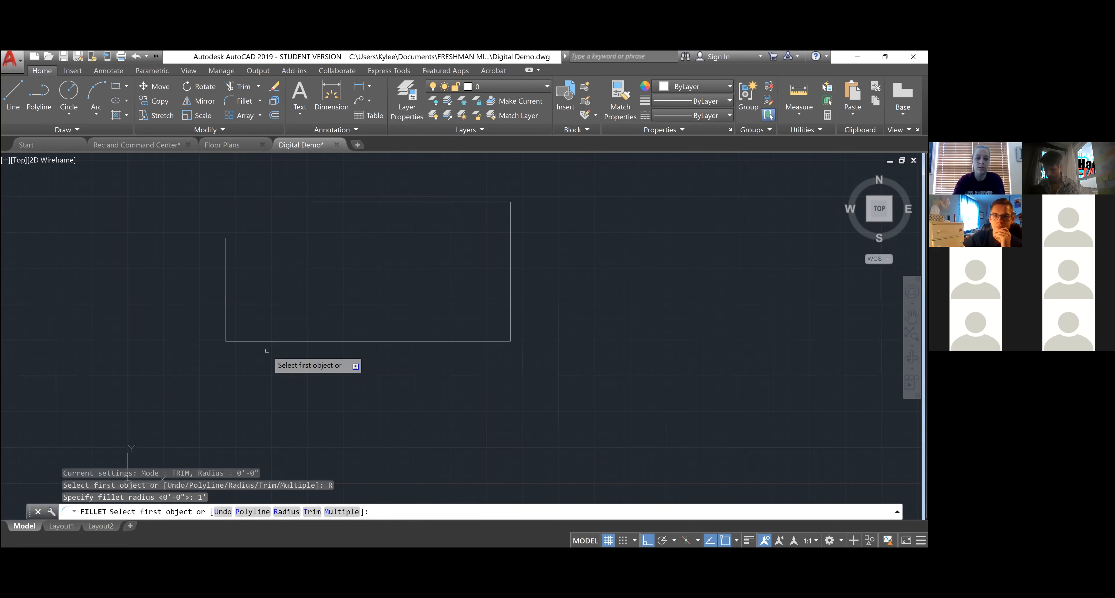
click(225, 272)
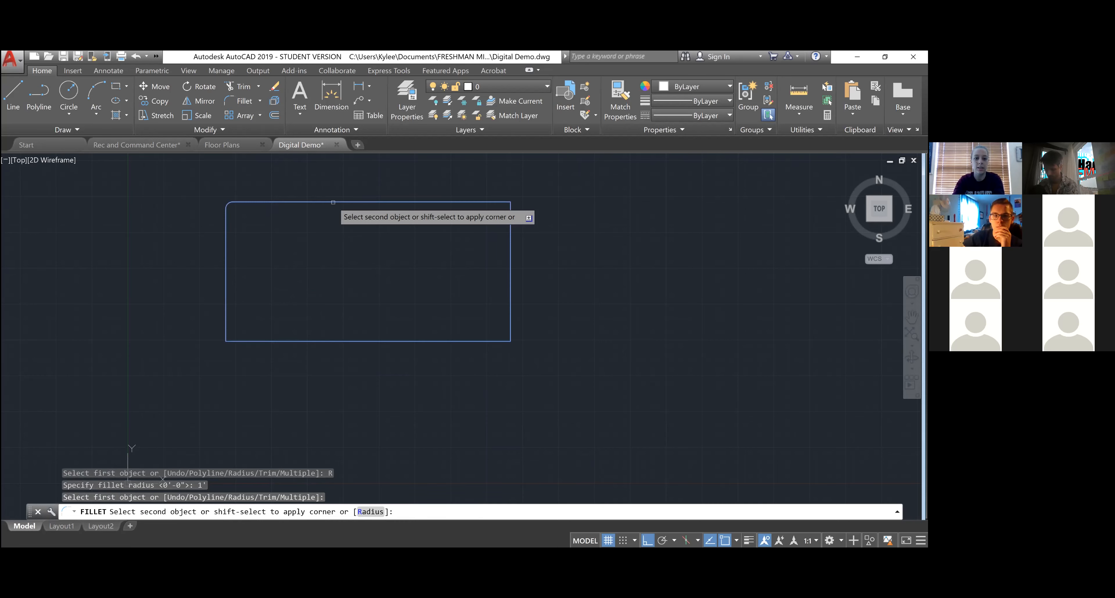
click(328, 203)
- Expand the Fillet dropdown to look at the Chamfer option
scroll(222, 199, up, 10)
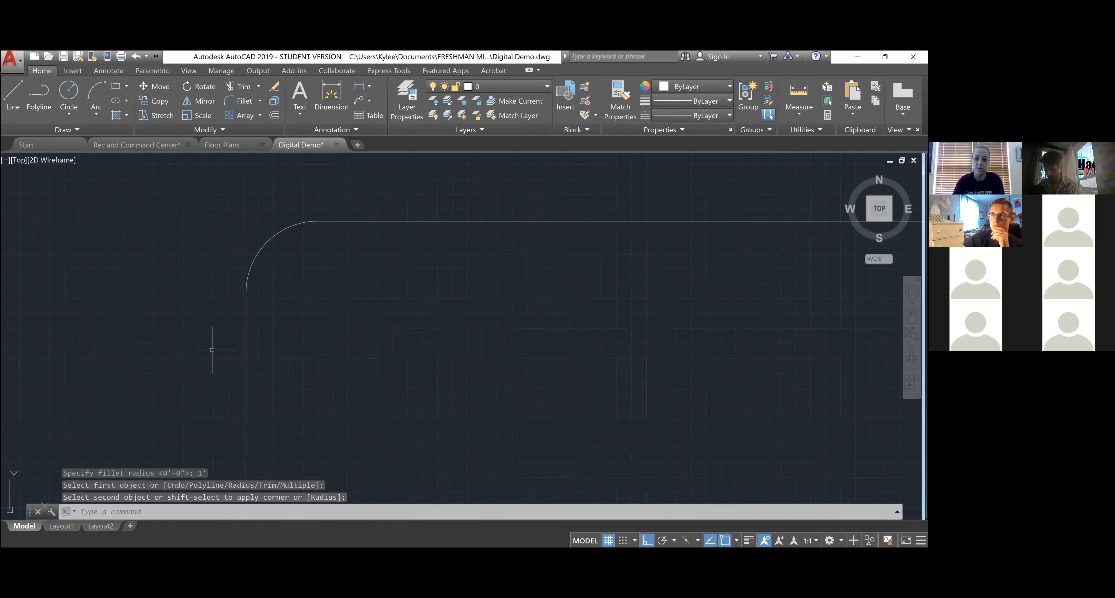
scroll(212, 217, down, 4)
click(260, 103)
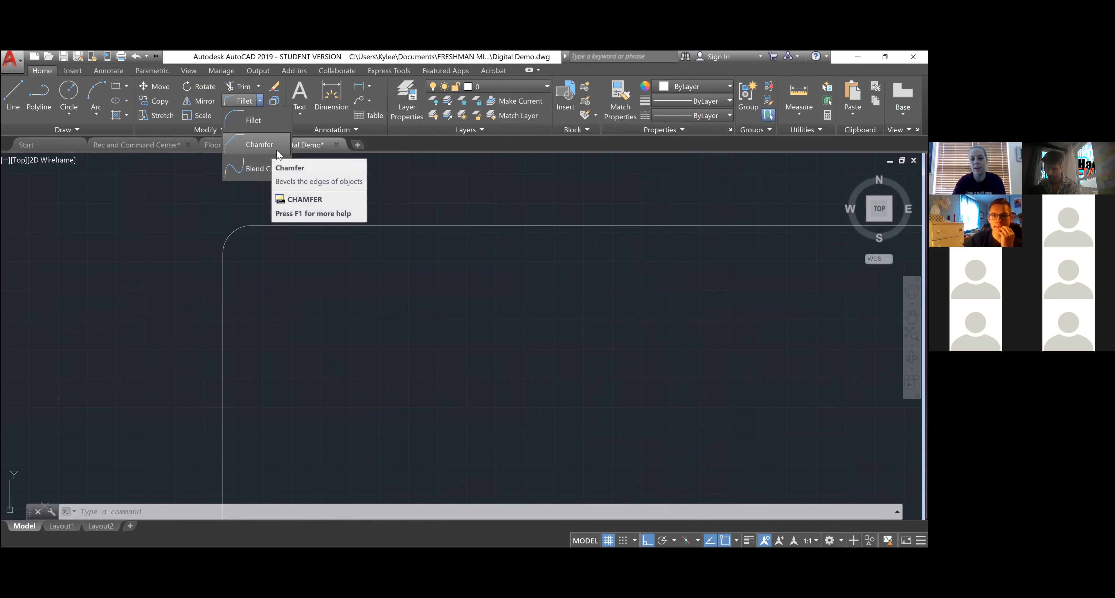
scroll(260, 283, down, 3)
scroll(324, 378, up, 2)
scroll(337, 386, down, 2)
scroll(423, 274, down, 2)
scroll(434, 377, up, 2)
scroll(385, 385, down, 2)
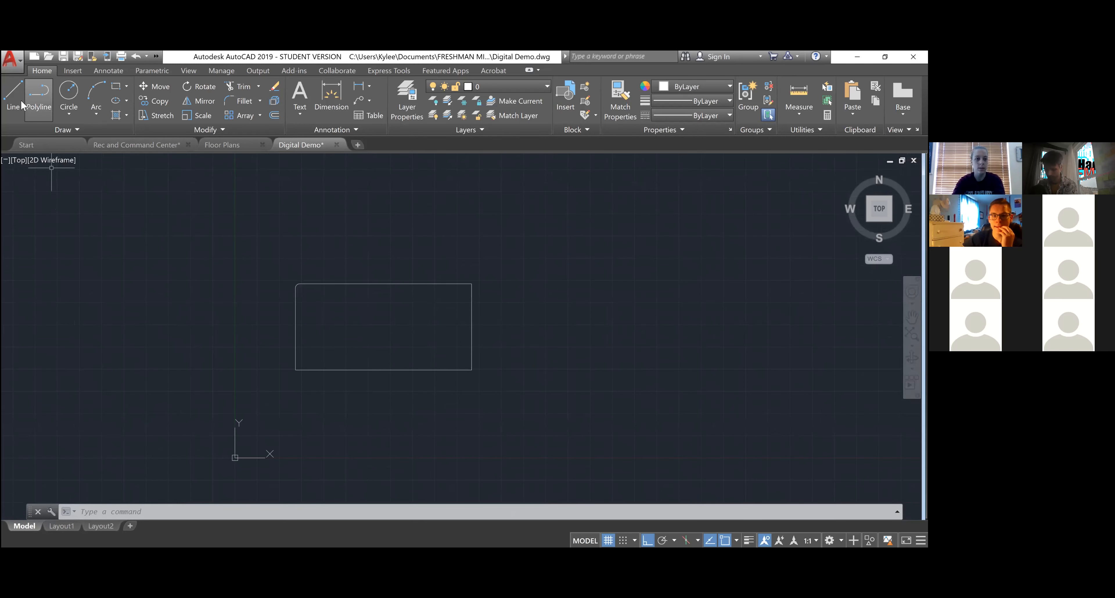
- Draw two parallel vertical lines crossing the rectangle's top edge
click(13, 93)
scroll(364, 333, up, 2)
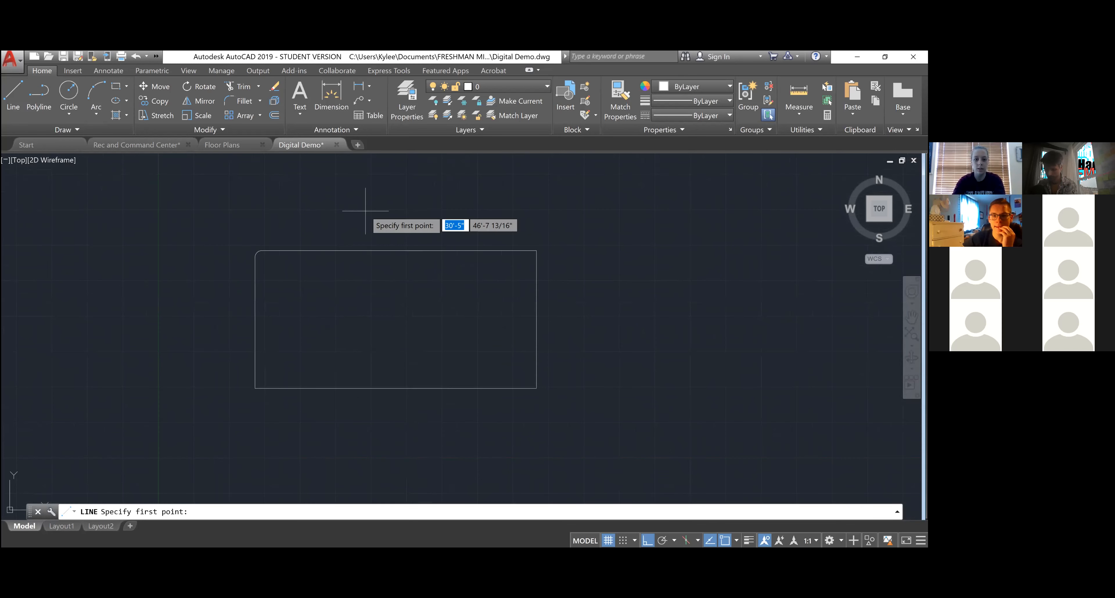
click(355, 199)
click(356, 311)
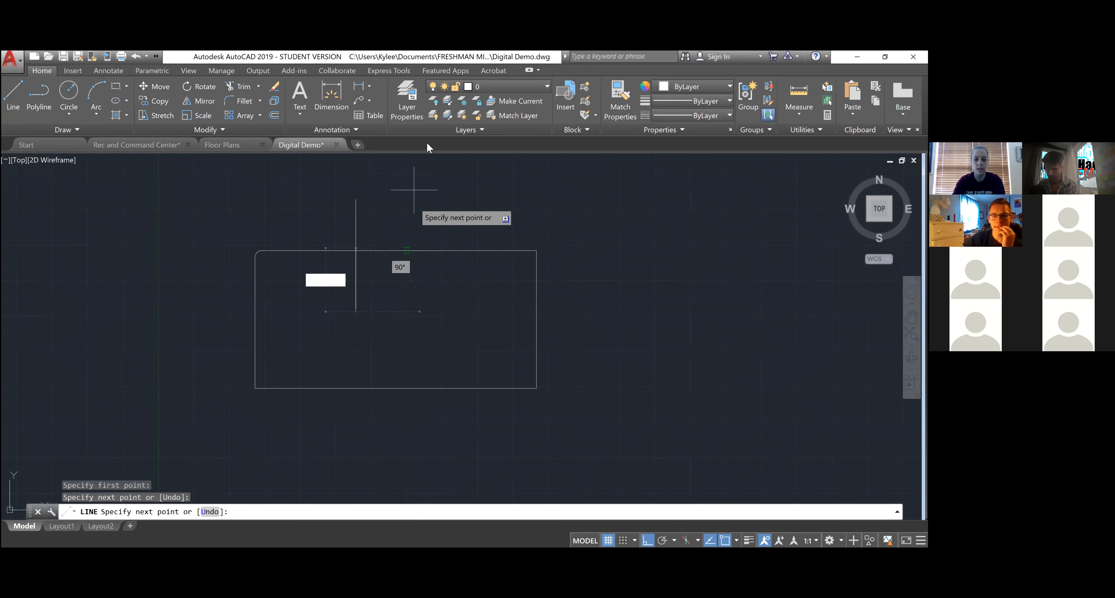
key(Return)
key(Return)
click(401, 194)
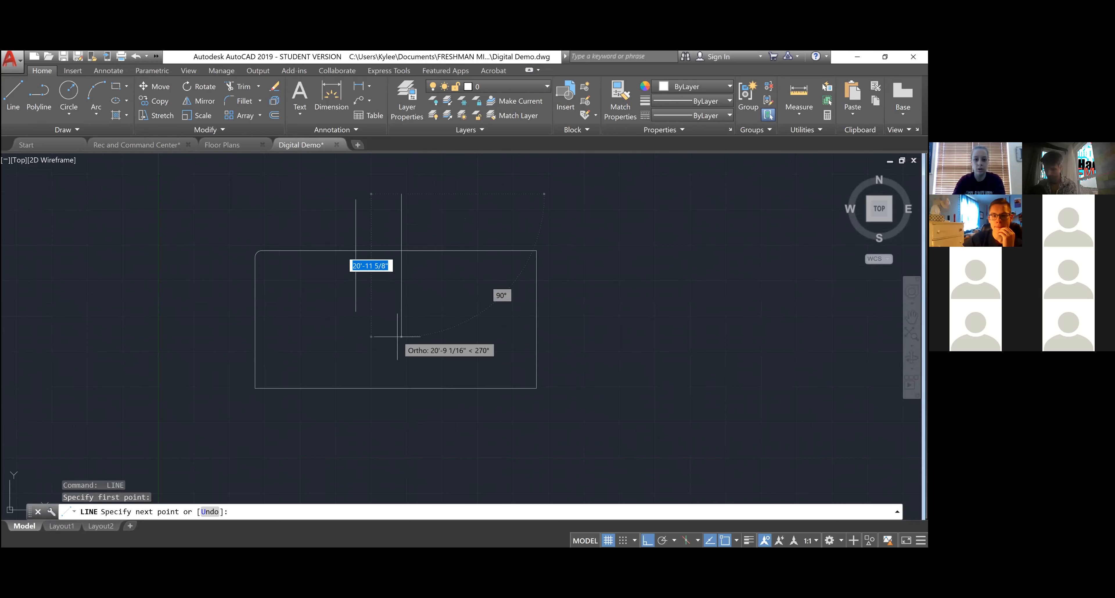
click(403, 316)
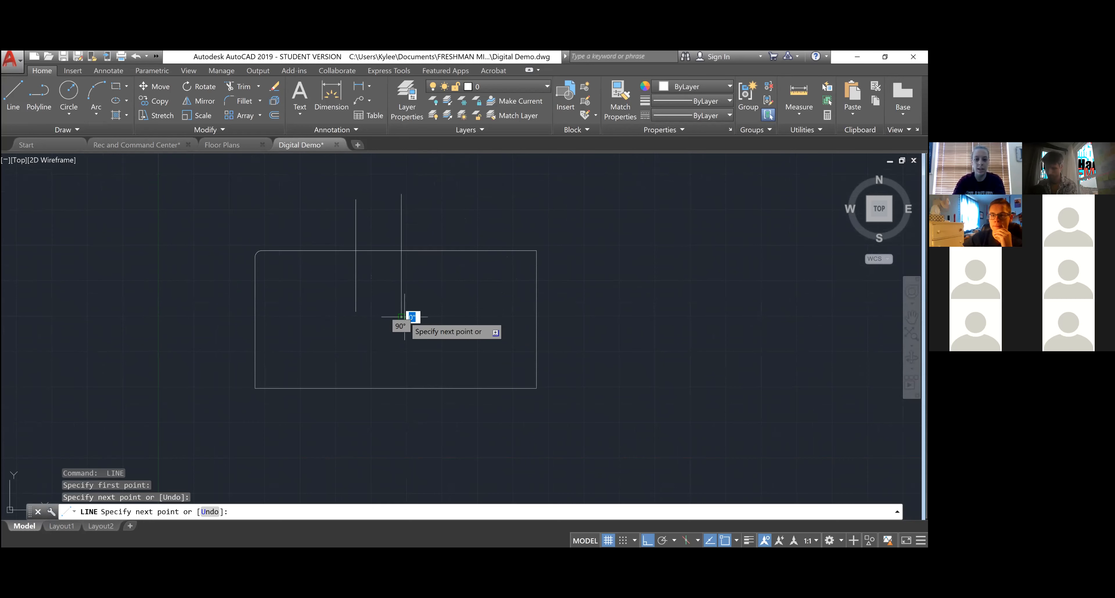
key(Return)
- Select the rectangle as the cutting boundary
scroll(401, 236, up, 3)
click(447, 308)
click(442, 234)
scroll(429, 334, down, 3)
key(Escape)
click(484, 342)
click(456, 281)
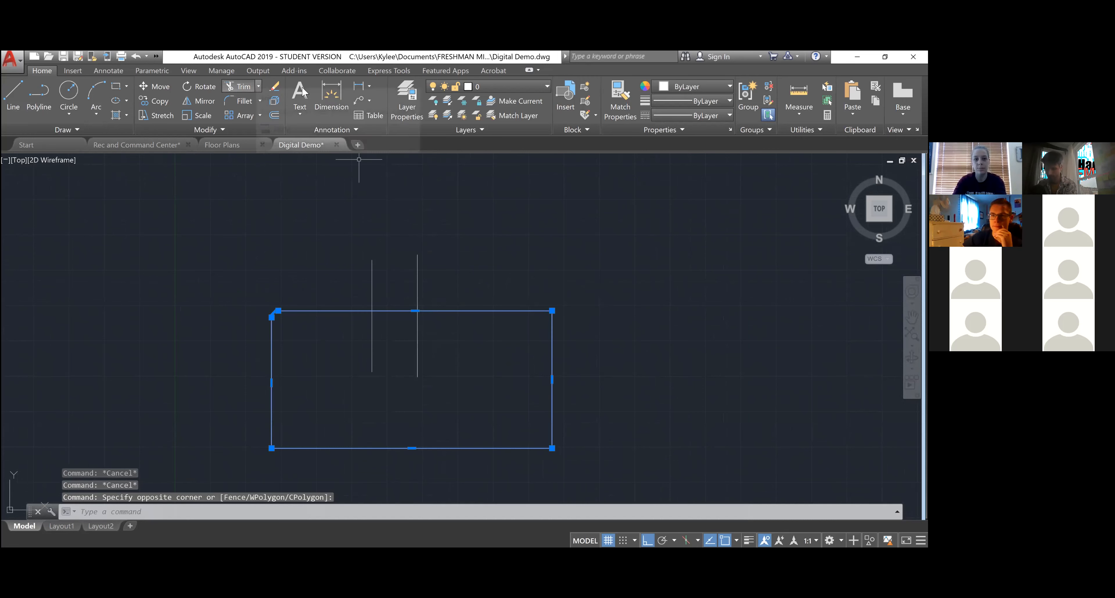
- Trim the two vertical lines' portions inside the rectangle, using the rectangle as the cutting edge
click(258, 87)
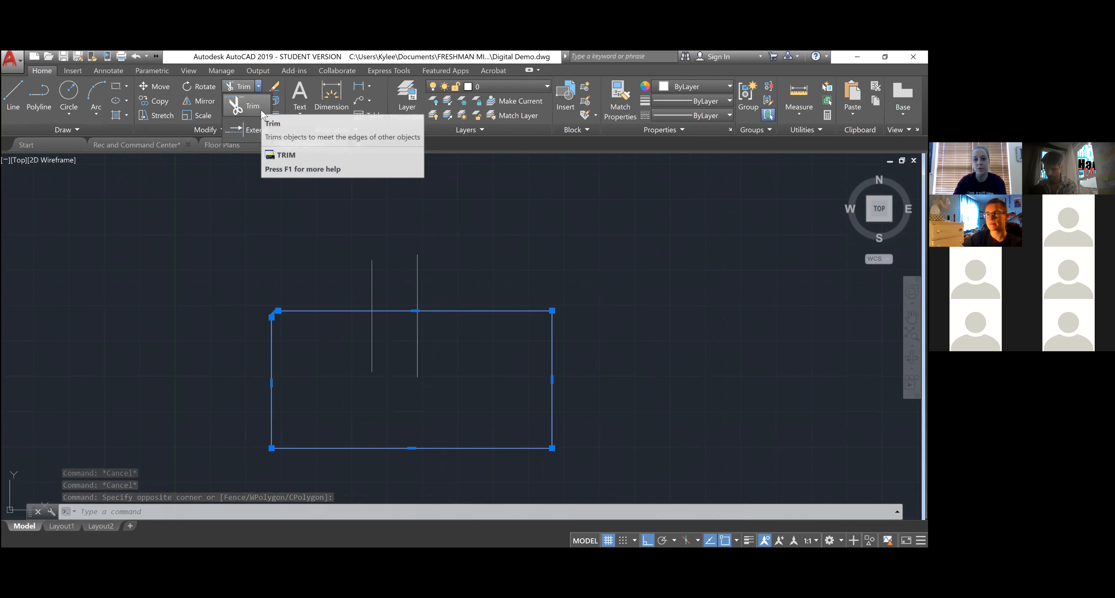
click(260, 110)
scroll(412, 360, up, 2)
click(441, 325)
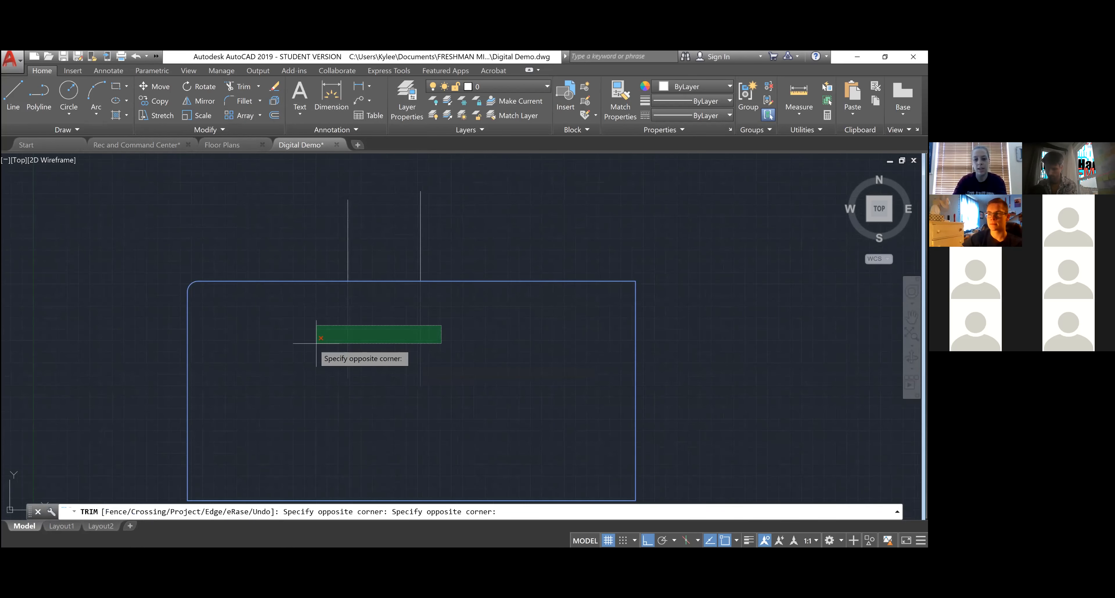
click(276, 345)
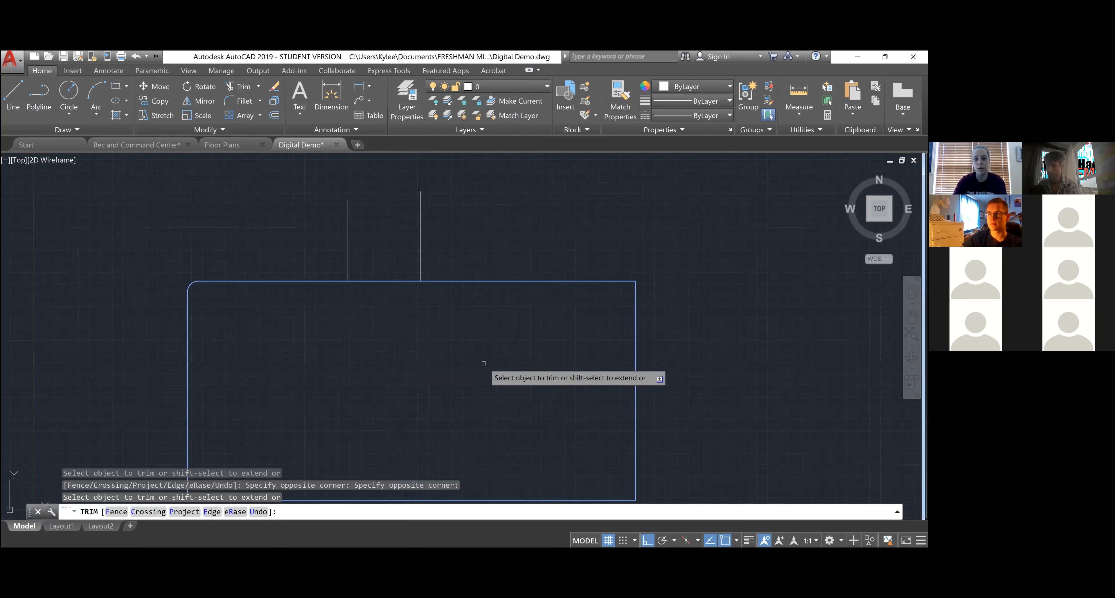
click(485, 224)
click(259, 271)
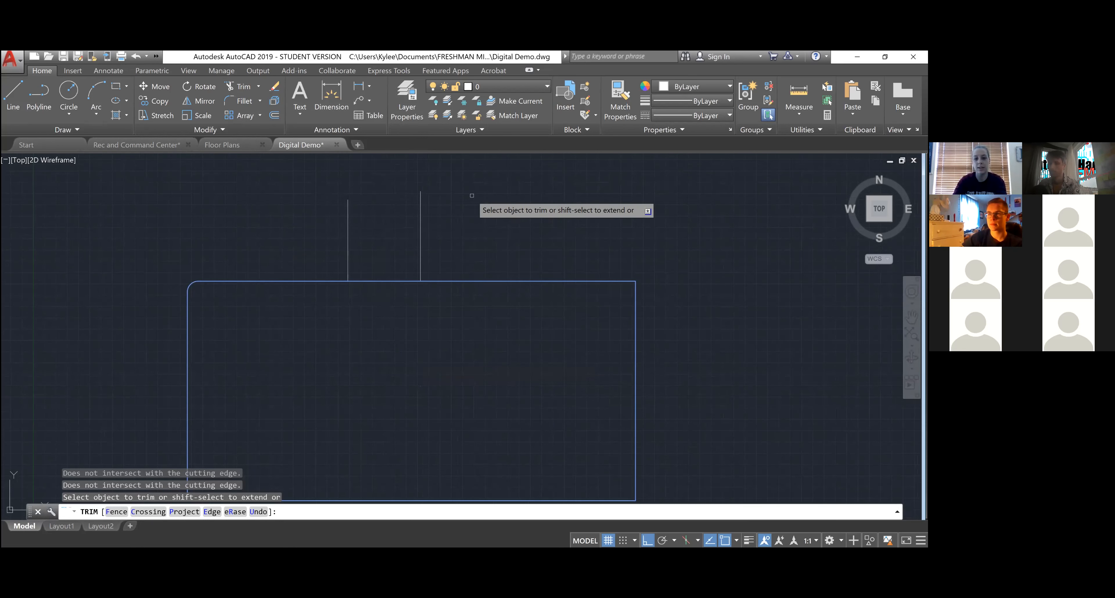
key(Escape)
key(Escape)
- Test selecting the two vertical lines and the rounded rectangle outline
click(487, 227)
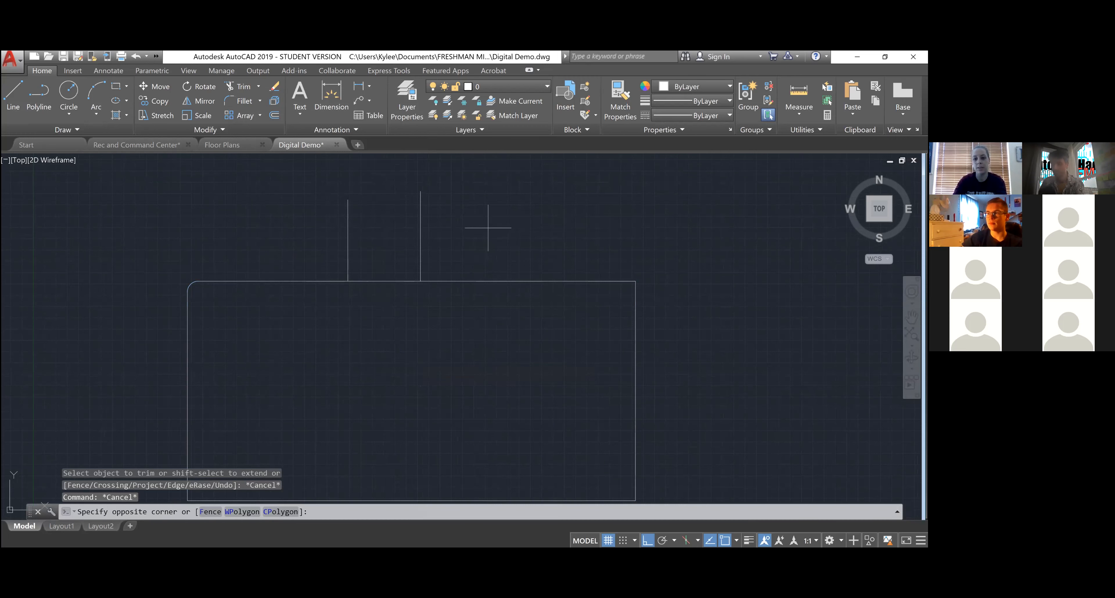
click(217, 273)
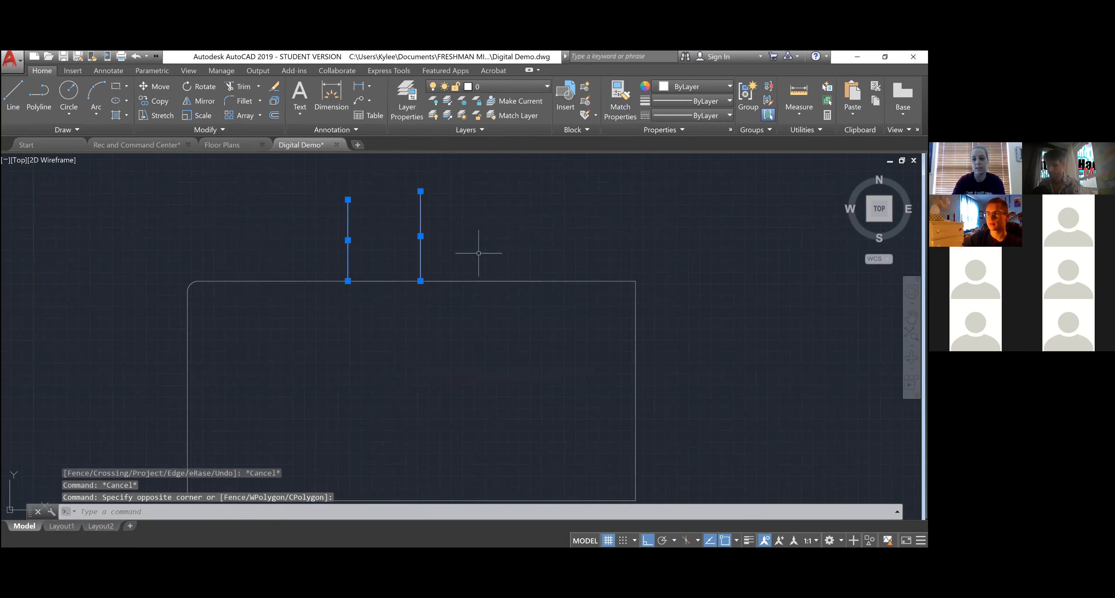
key(Escape)
key(Escape)
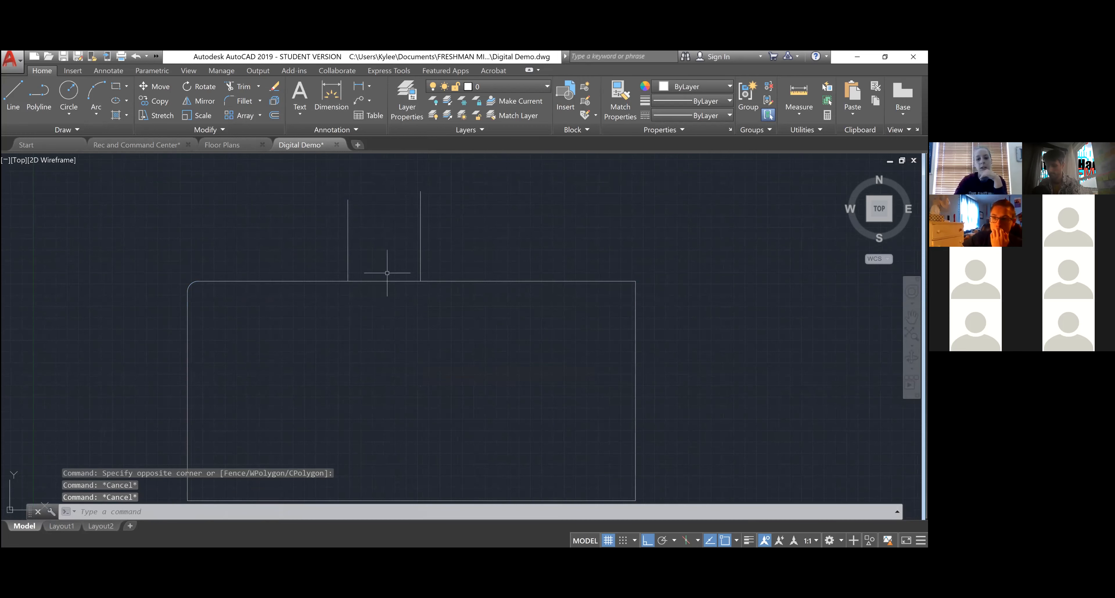
right_click(464, 210)
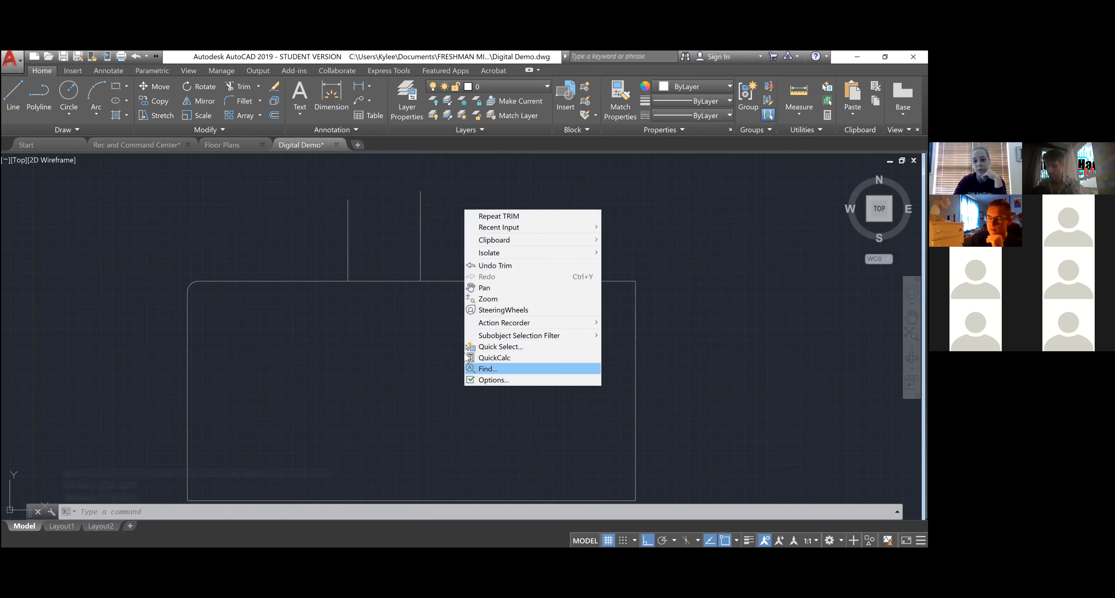
click(441, 338)
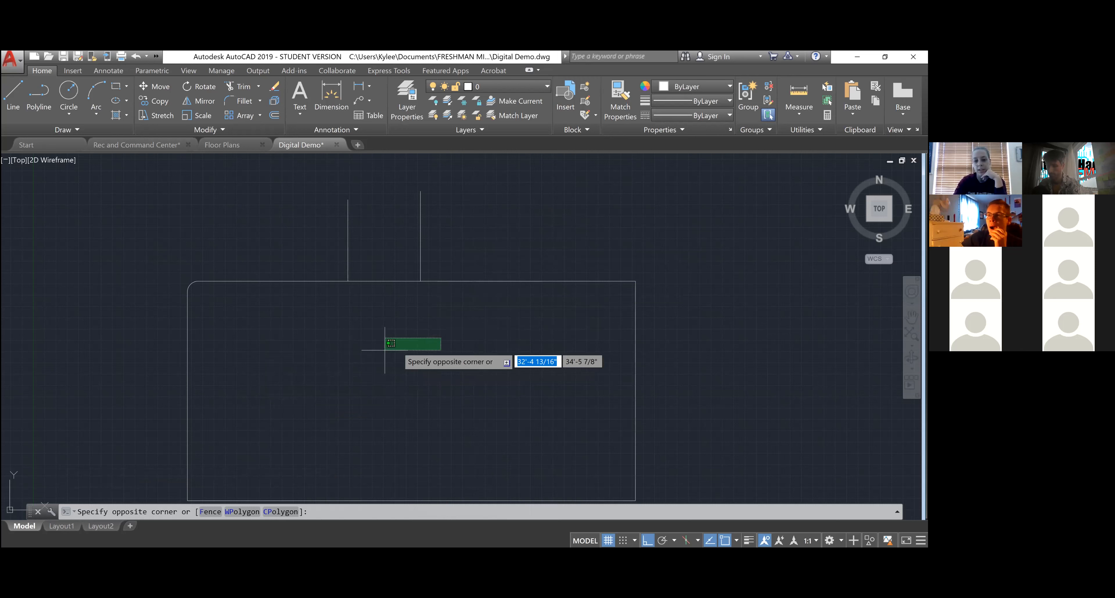
click(400, 344)
click(402, 345)
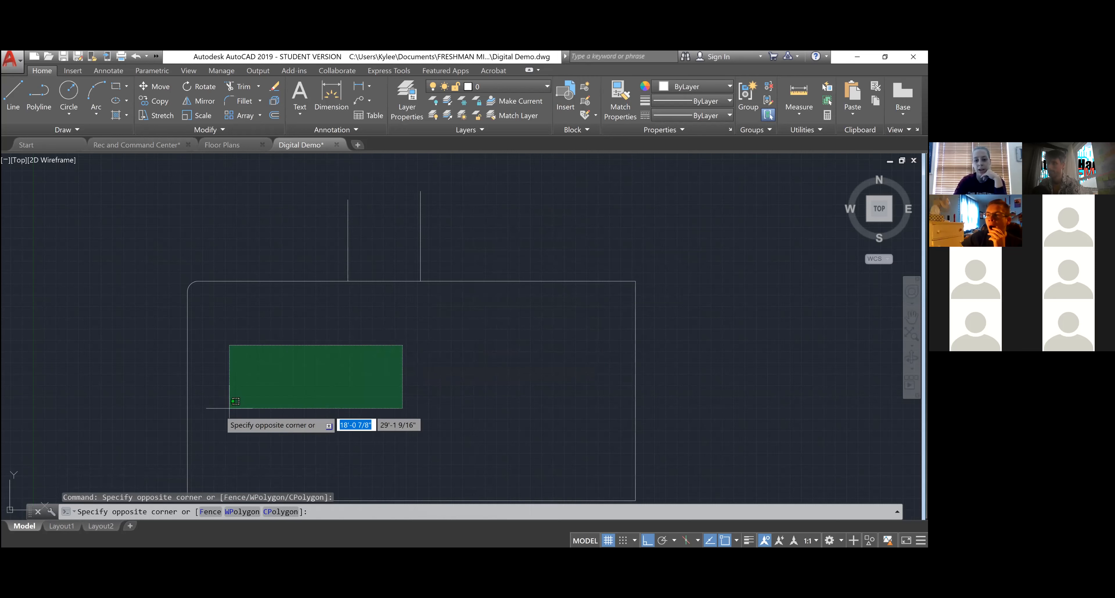
click(337, 346)
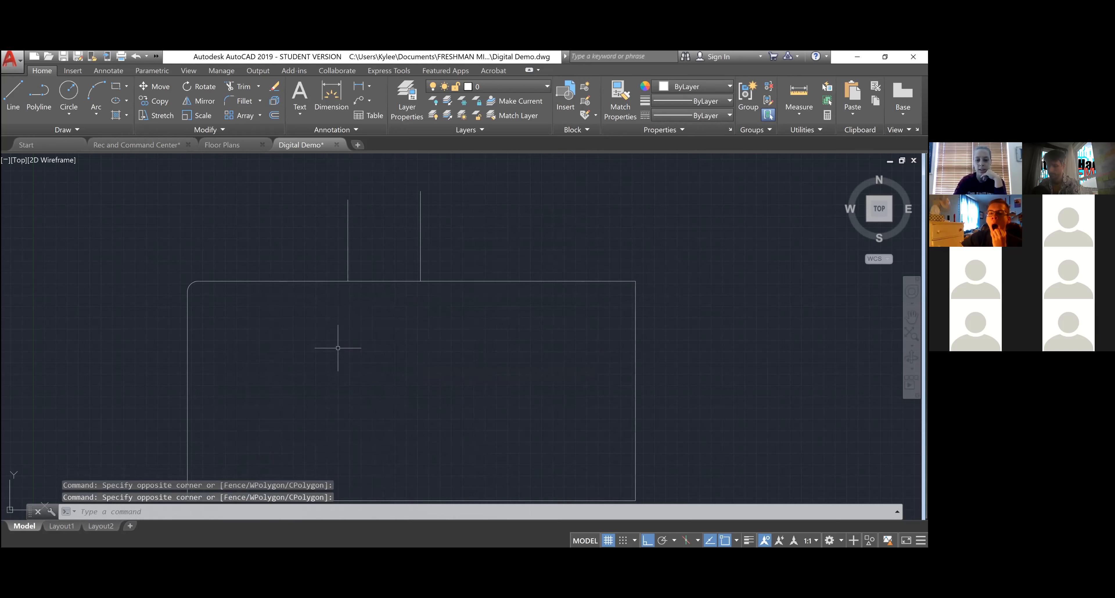
mouse_move(541, 212)
mouse_down()
mouse_move(476, 219)
mouse_move(437, 288)
mouse_move(472, 346)
mouse_move(547, 368)
mouse_move(610, 356)
mouse_move(667, 244)
mouse_move(572, 199)
mouse_move(519, 203)
mouse_up()
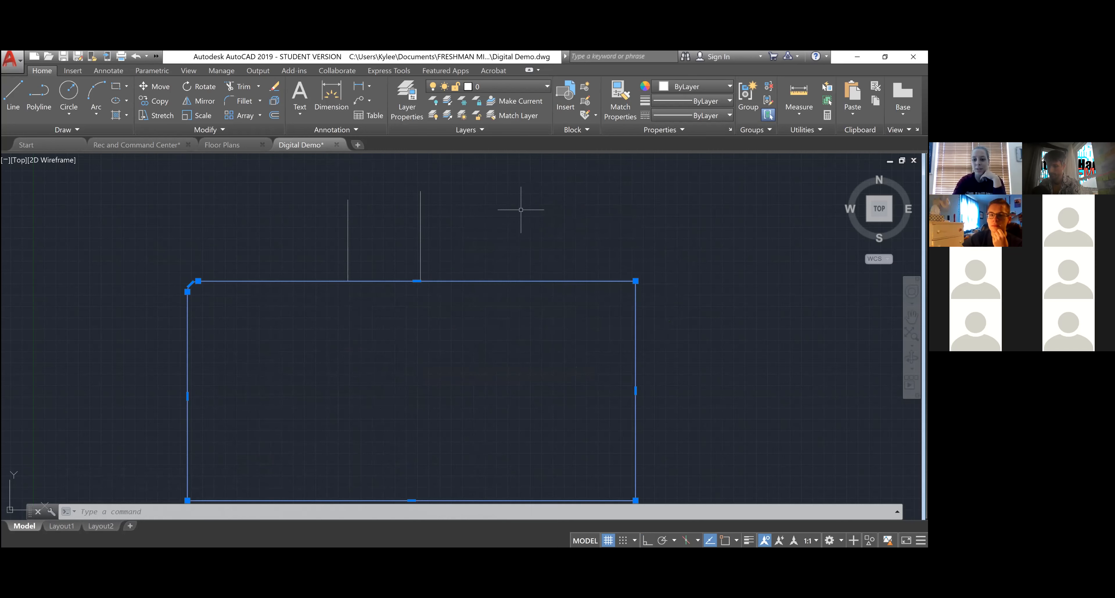
- Select the rectangle and both lines, then drop the rectangle to keep only the lines
key(Escape)
key(Escape)
key(Escape)
click(502, 195)
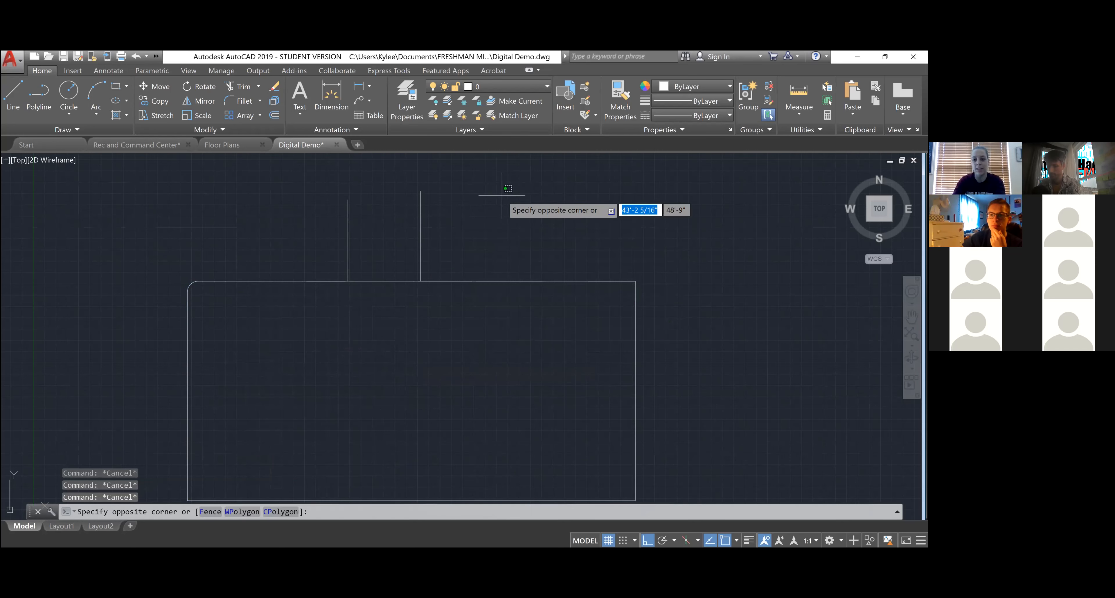
click(266, 339)
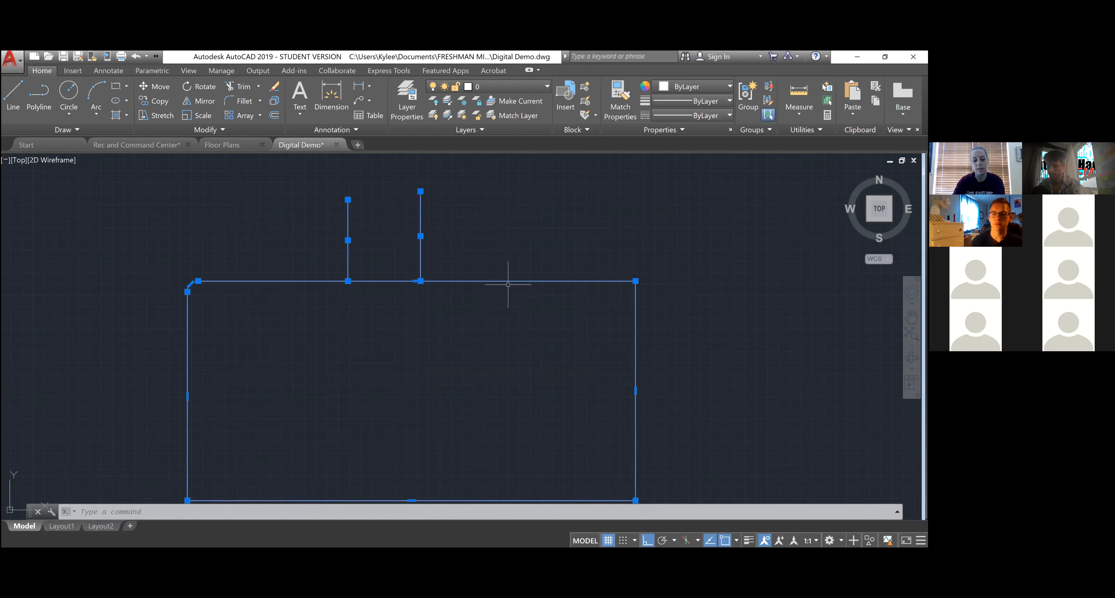
click(533, 307)
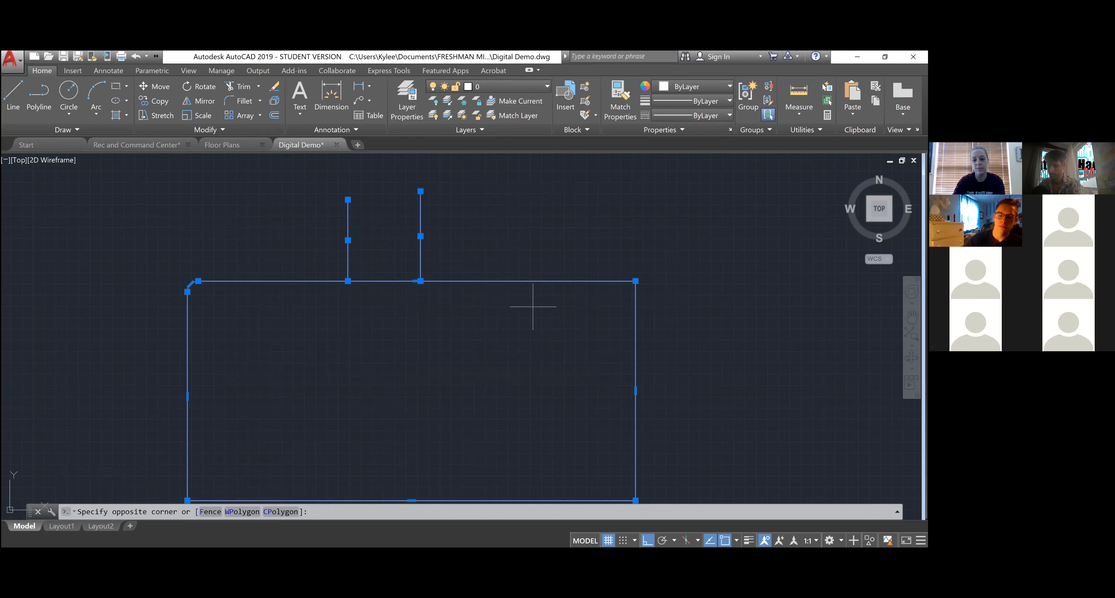
shift+click(483, 260)
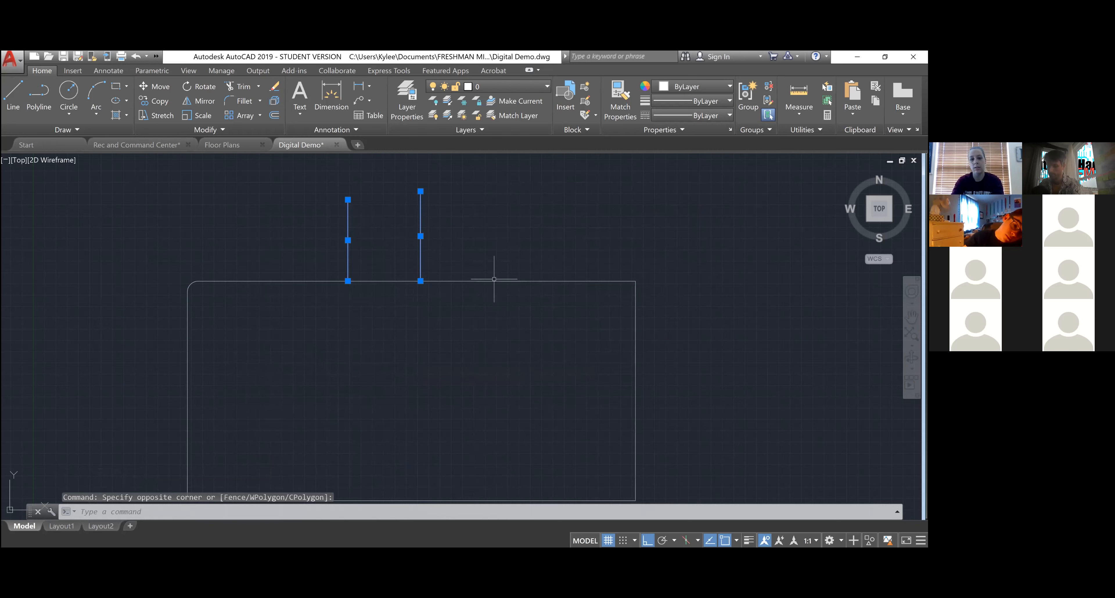
key(Escape)
key(Escape)
key(Escape)
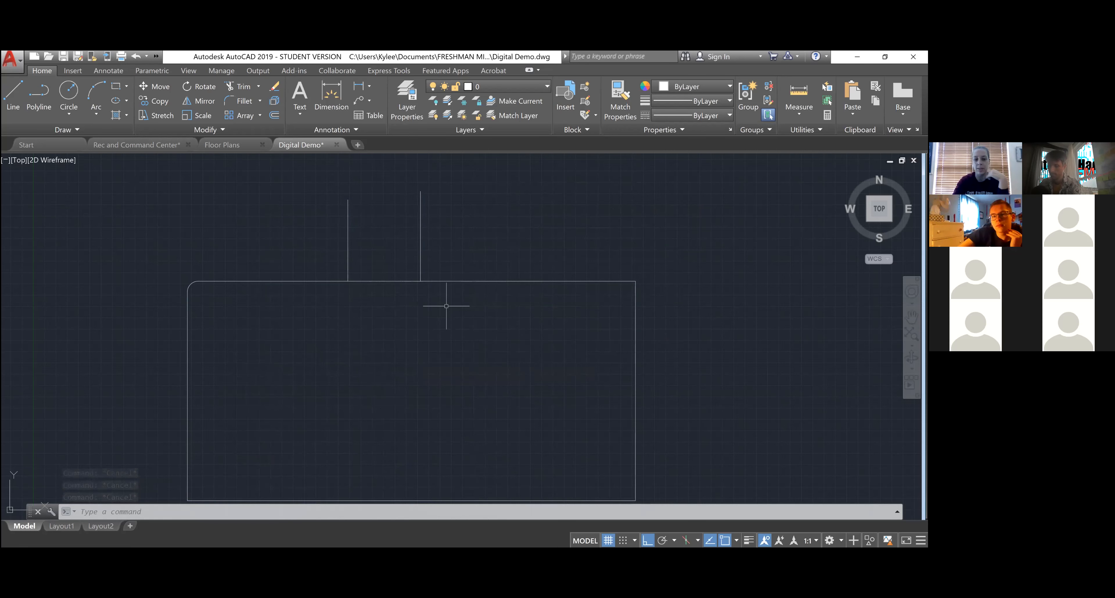
scroll(435, 303, down, 4)
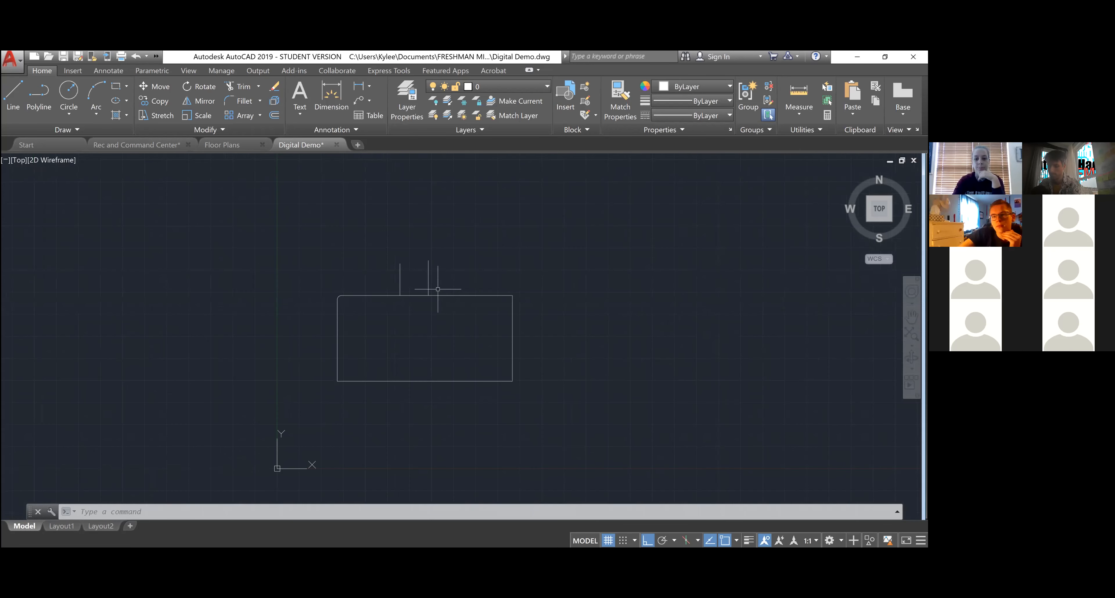
- Delete the two vertical lines and the rounded rectangle
scroll(413, 356, up, 4)
scroll(438, 333, down, 4)
click(449, 259)
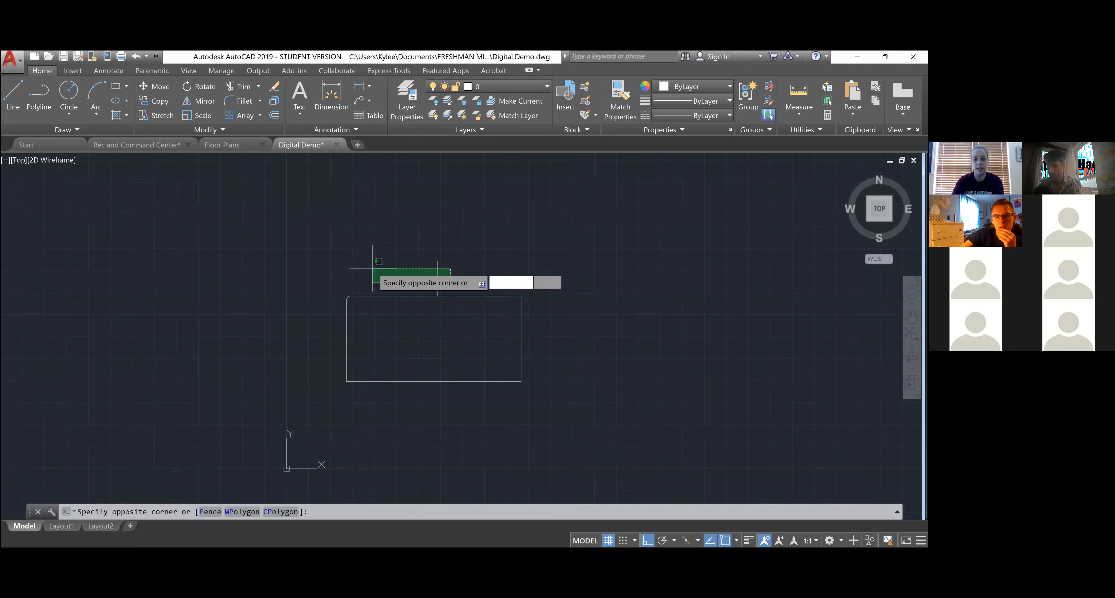
click(381, 278)
key(Delete)
click(541, 400)
click(476, 366)
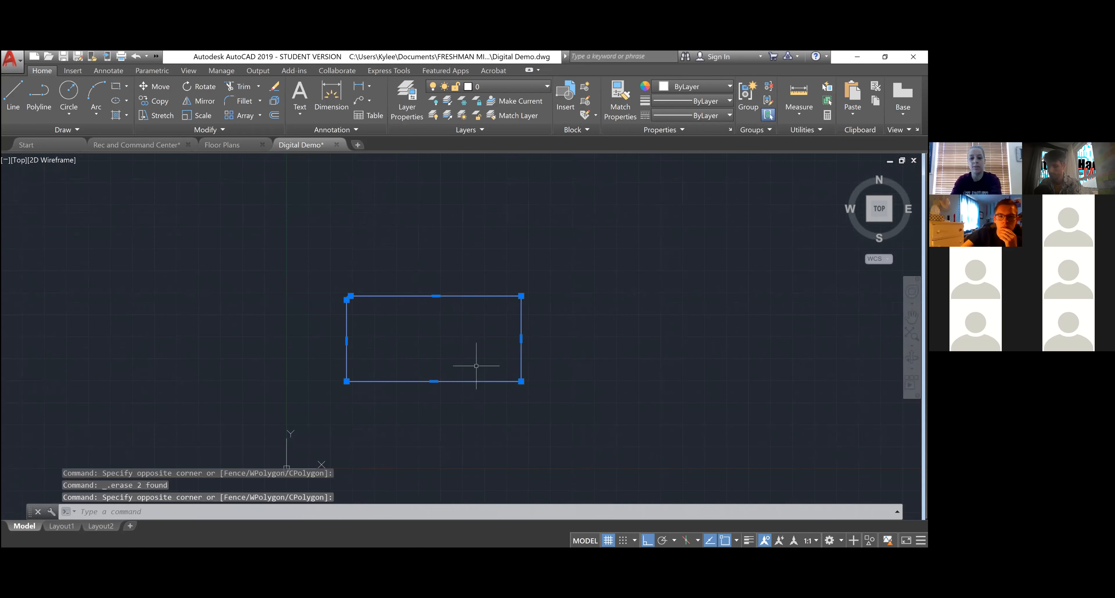
key(Delete)
- Draw a new sharp-cornered rectangle from two corner points and select it
click(115, 86)
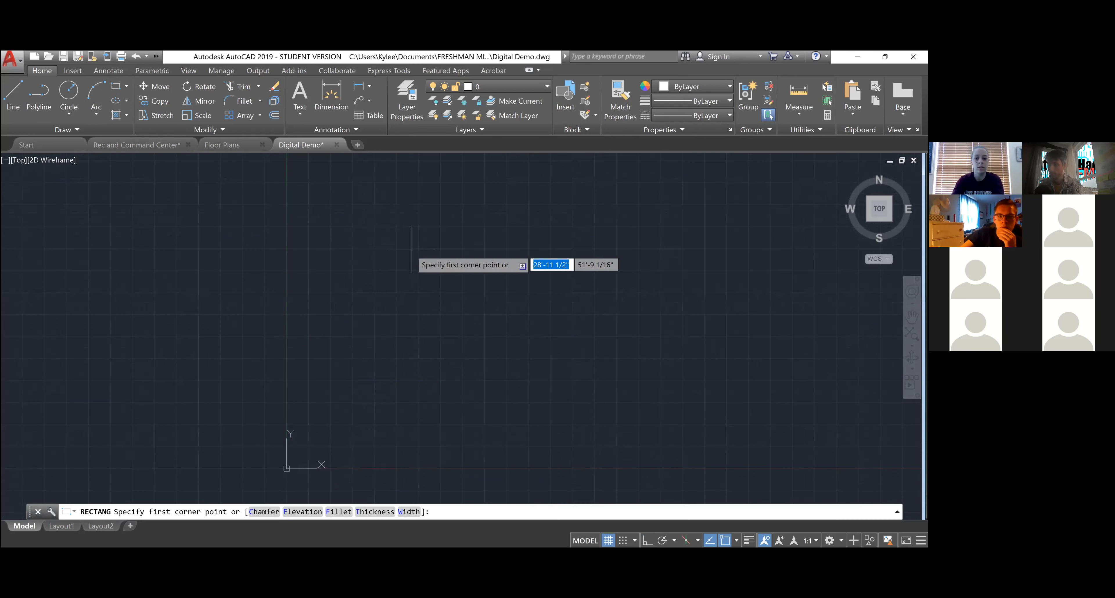
click(408, 239)
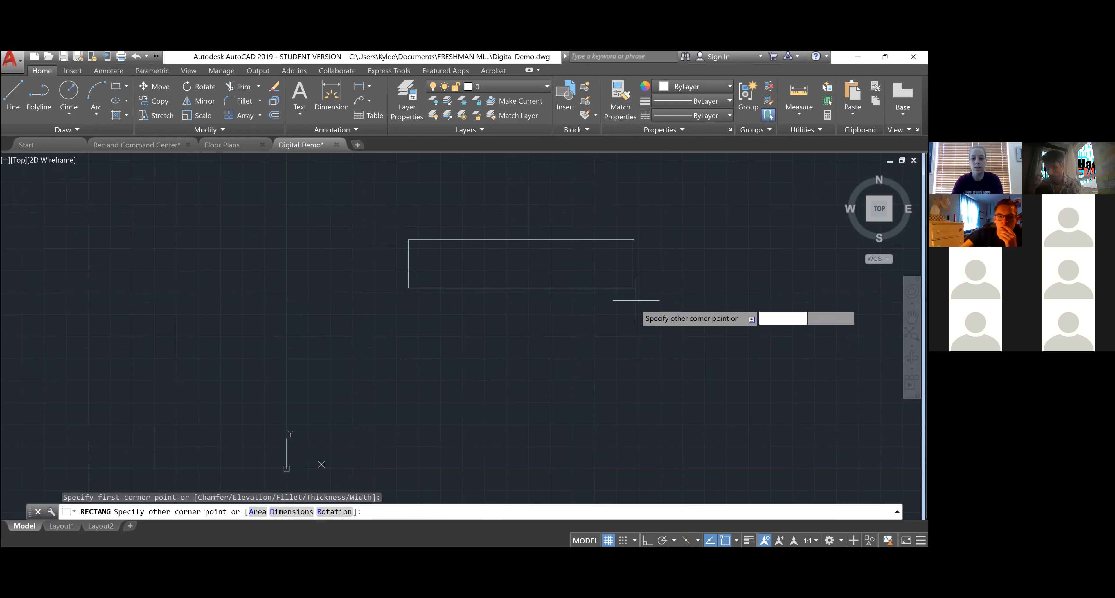
click(642, 363)
scroll(680, 334, up, 1)
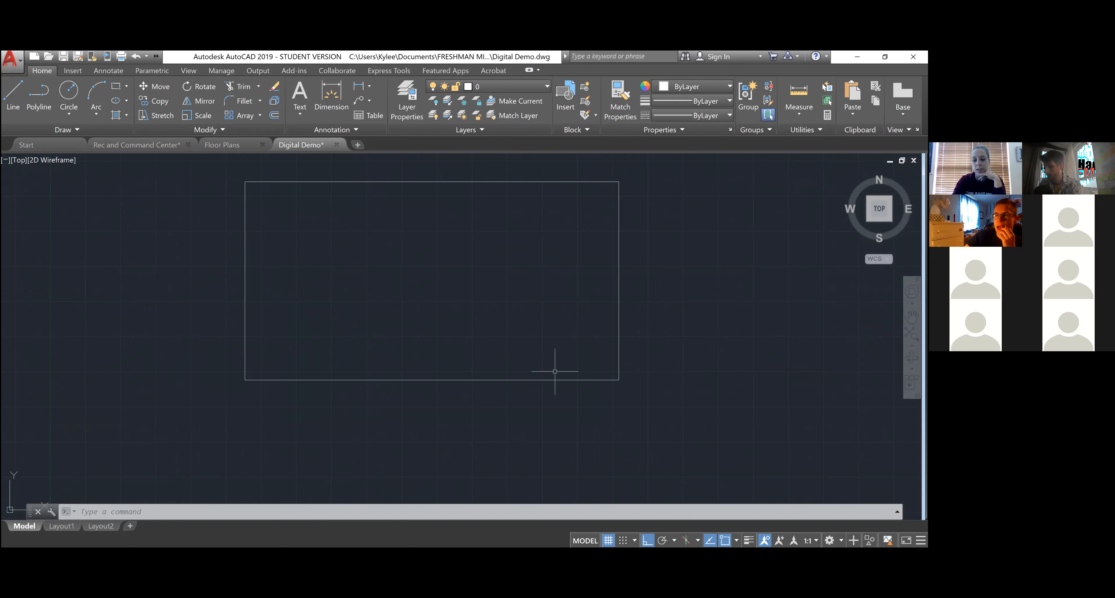
click(574, 415)
click(498, 354)
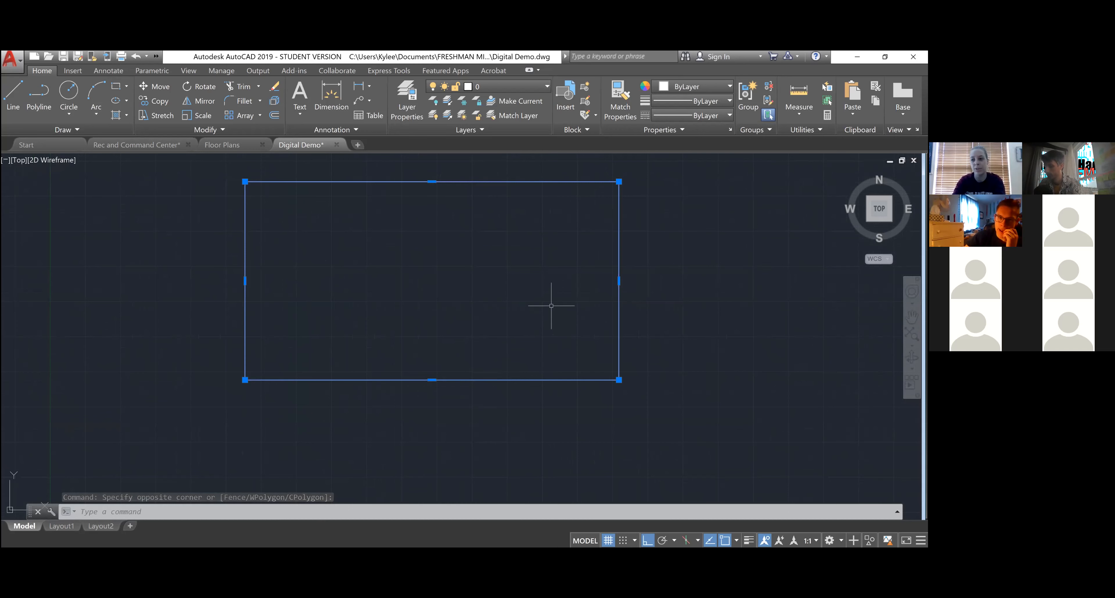
scroll(501, 412, down, 5)
scroll(531, 378, up, 5)
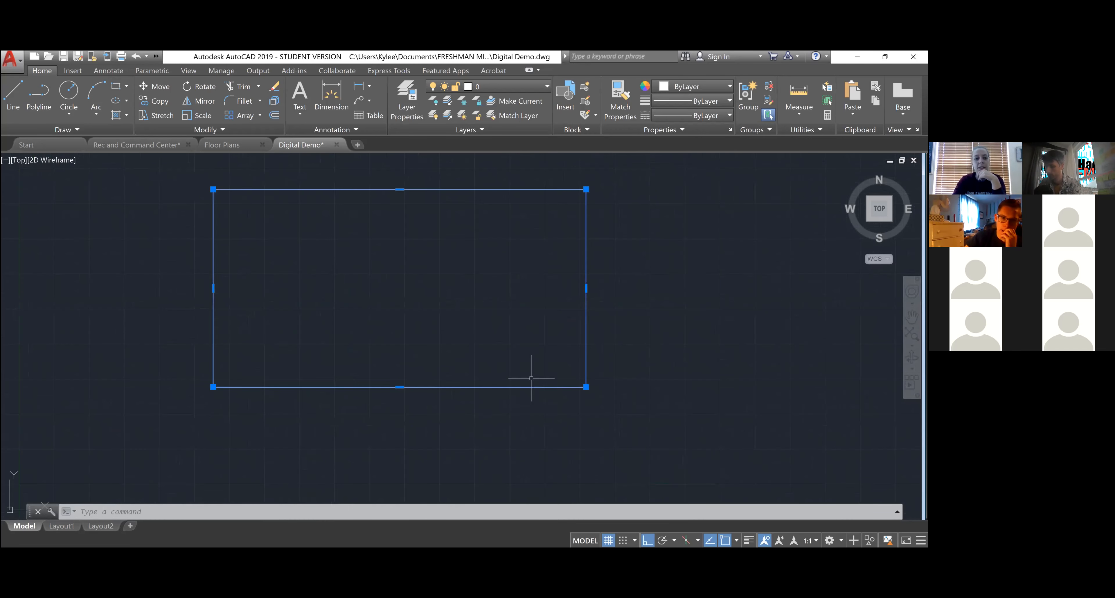
- Offset the rectangle 1' inward to create the inner wall line
click(274, 115)
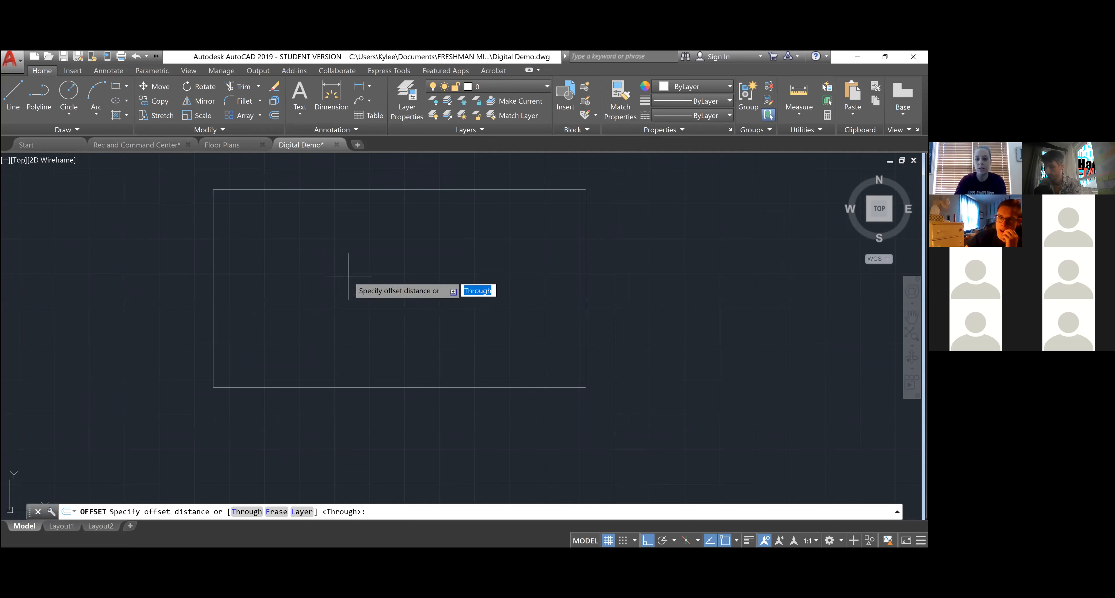
text(1')
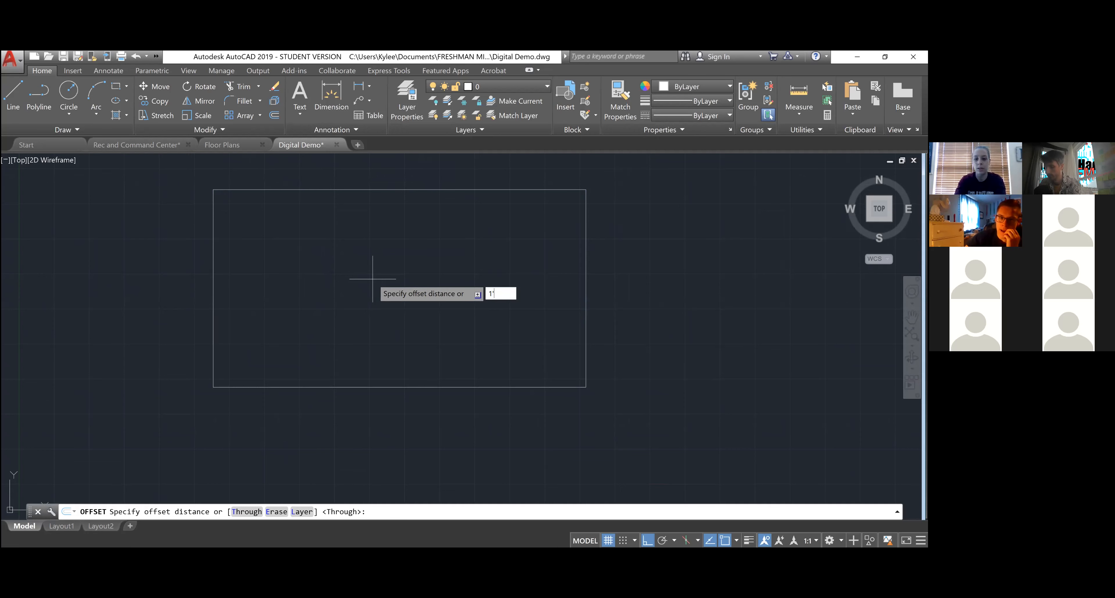
key(Return)
click(395, 190)
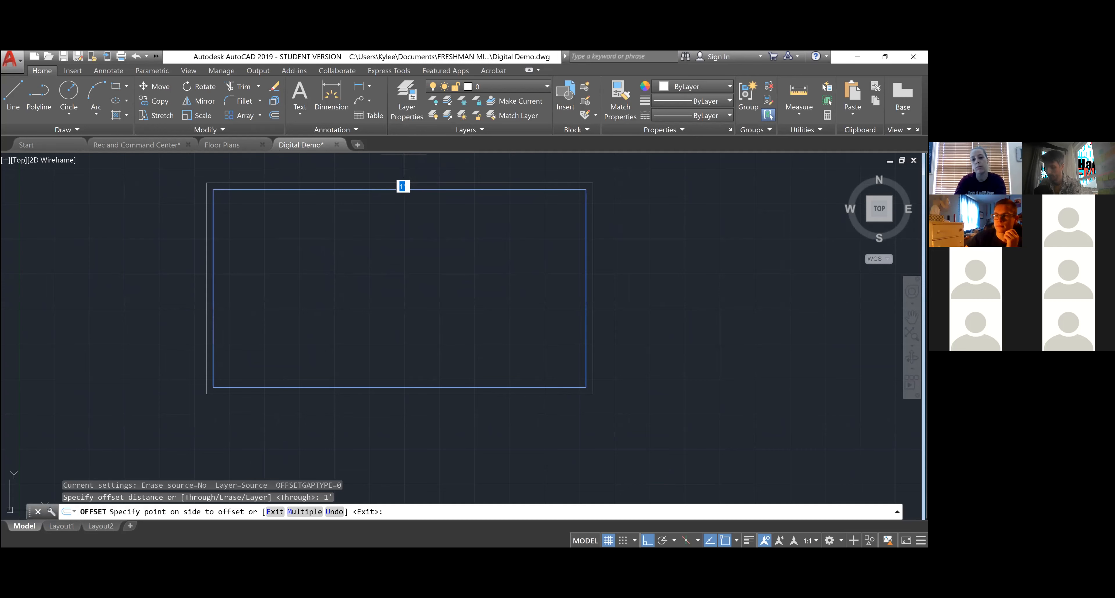
click(397, 259)
key(Escape)
key(Escape)
key(Escape)
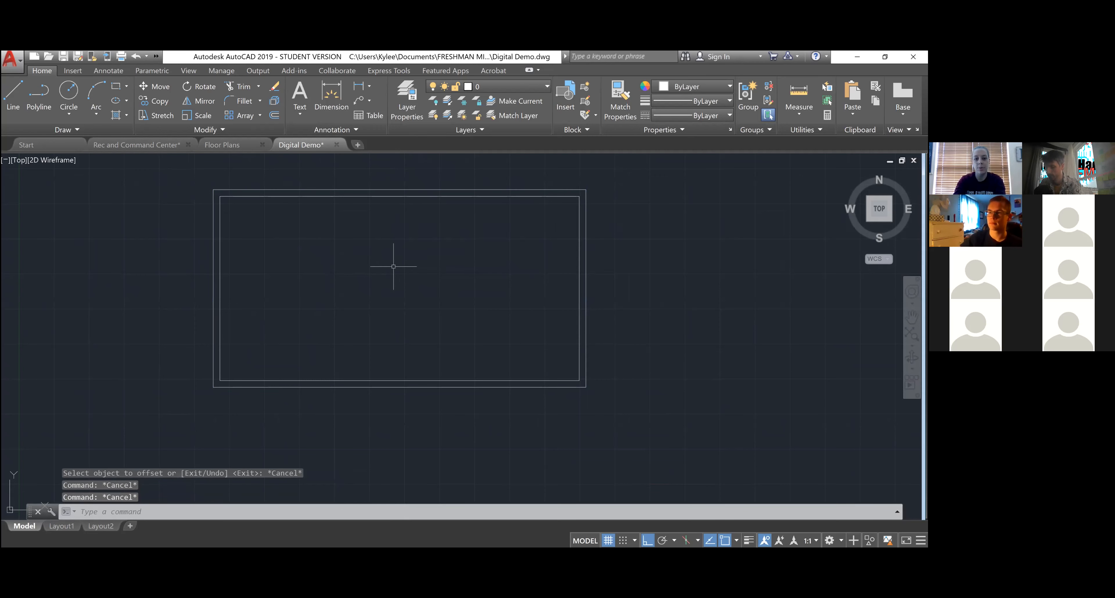
scroll(378, 184, up, 7)
scroll(405, 202, down, 7)
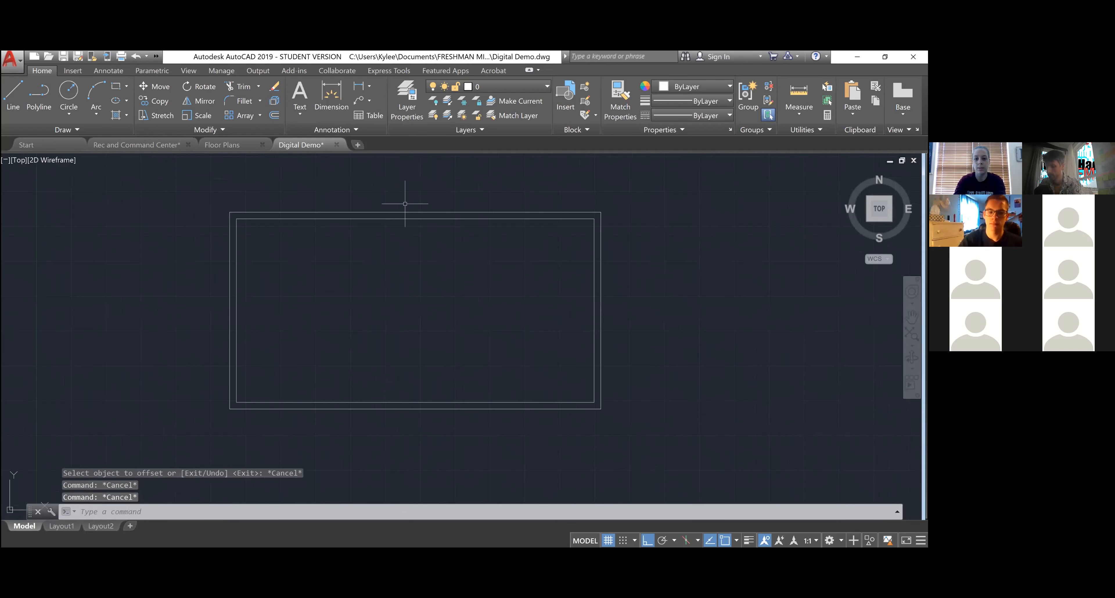
scroll(398, 409, up, 3)
scroll(398, 409, down, 3)
scroll(387, 342, down, 2)
scroll(403, 236, up, 4)
scroll(404, 253, up, 3)
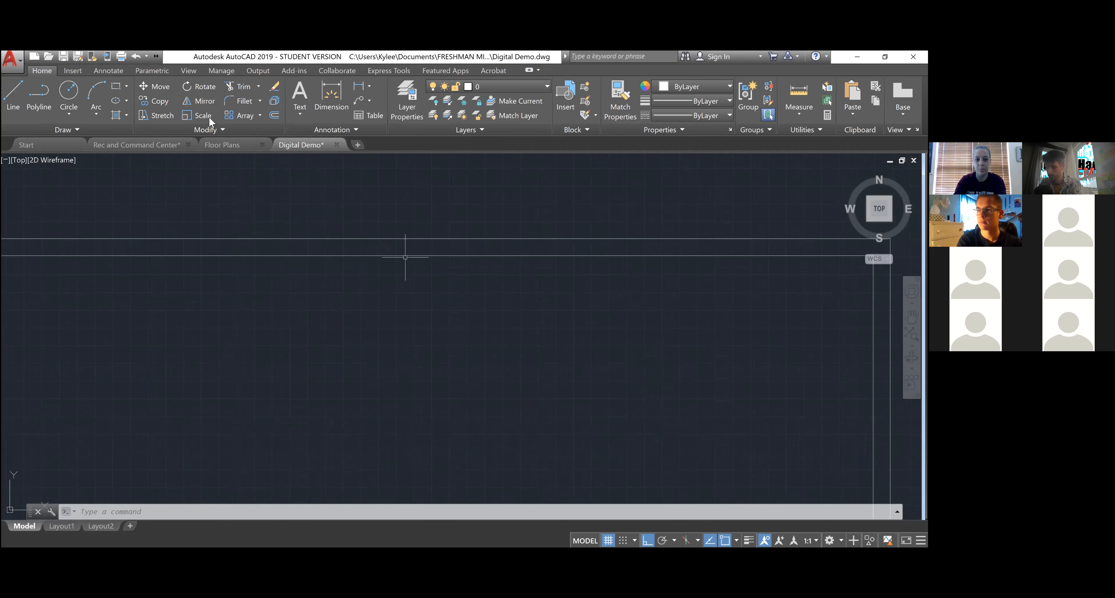
scroll(374, 238, down, 3)
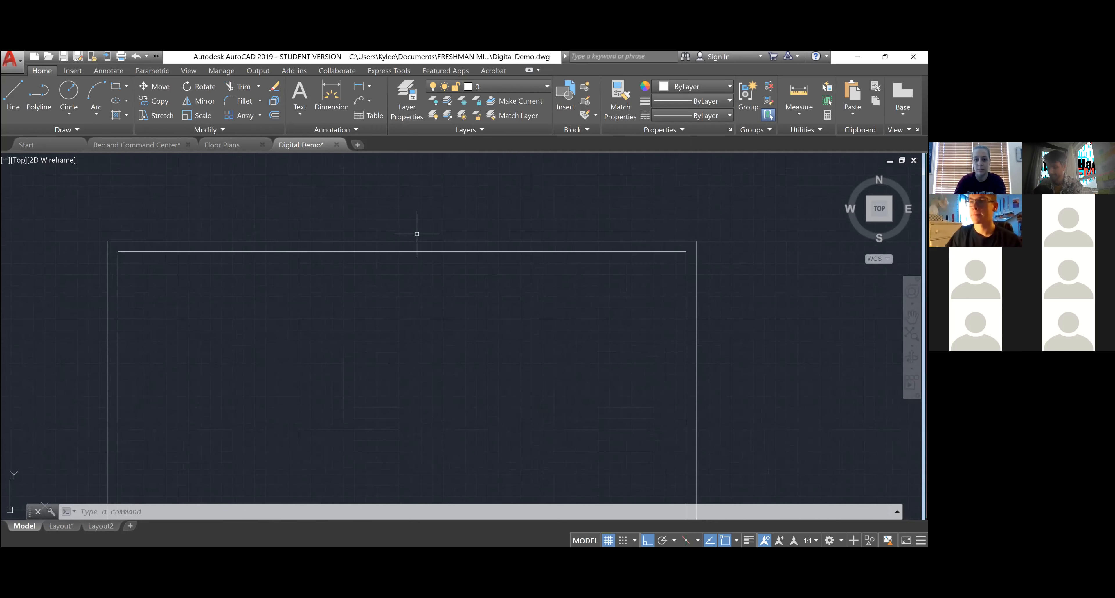
click(429, 240)
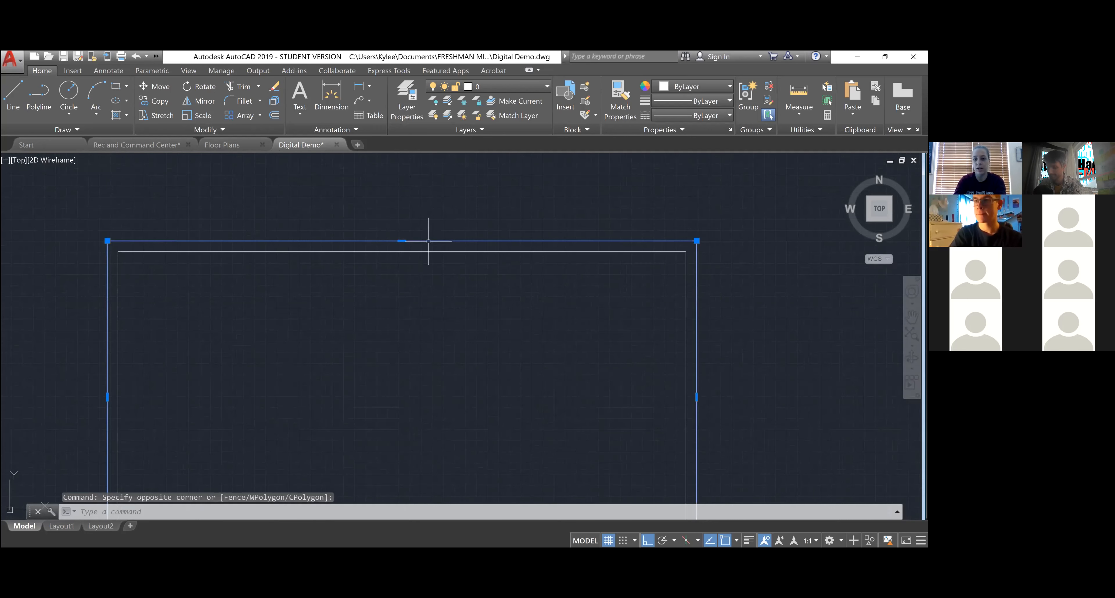
key(Escape)
key(Escape)
scroll(473, 236, down, 5)
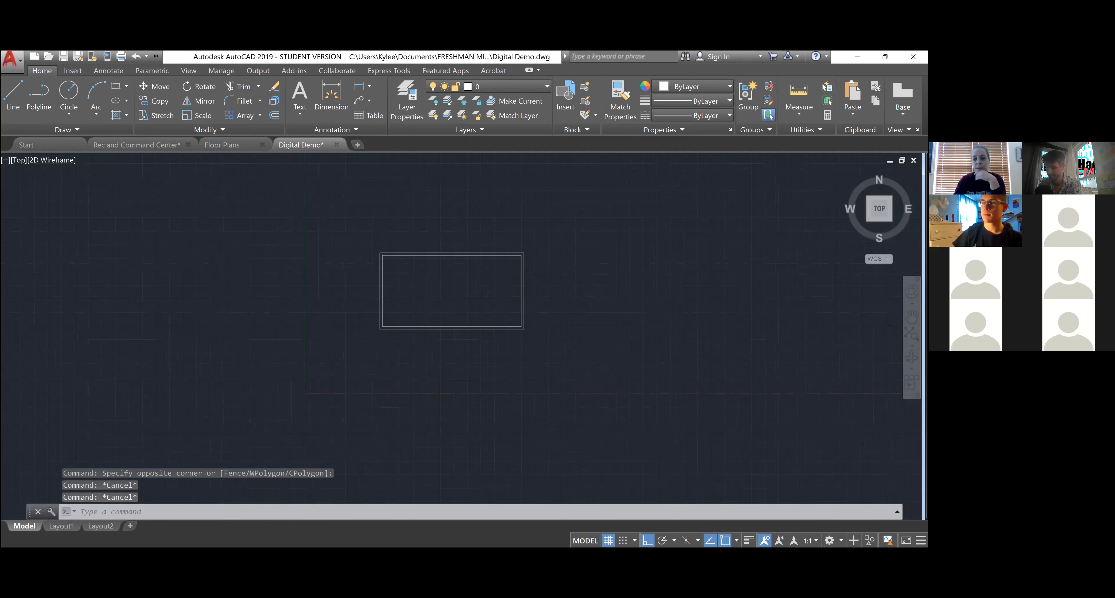
scroll(432, 336, up, 4)
scroll(467, 272, down, 4)
scroll(492, 231, up, 4)
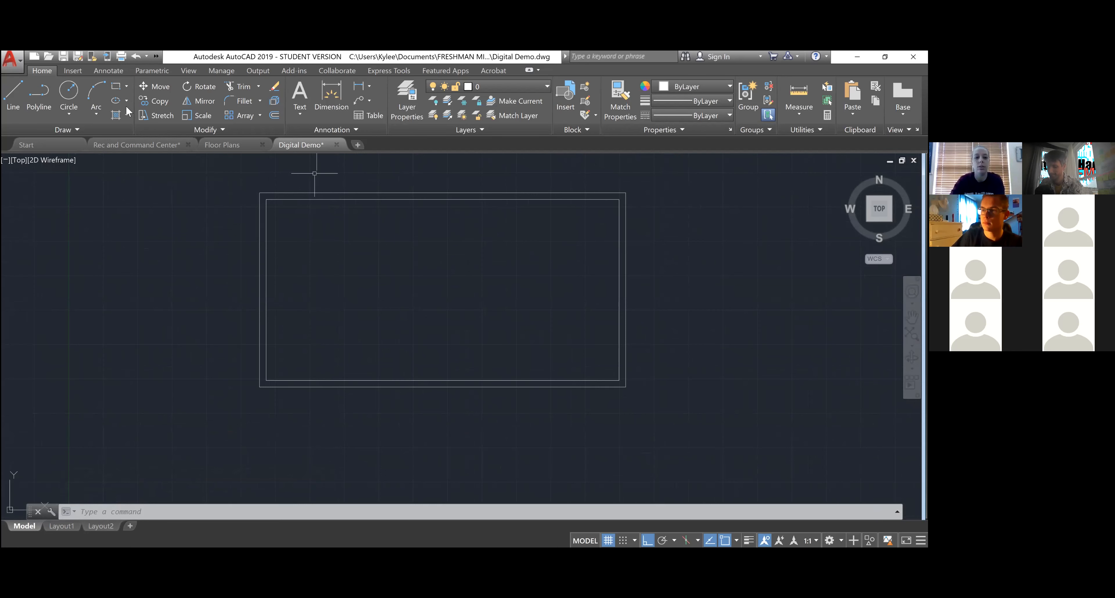
scroll(483, 207, up, 4)
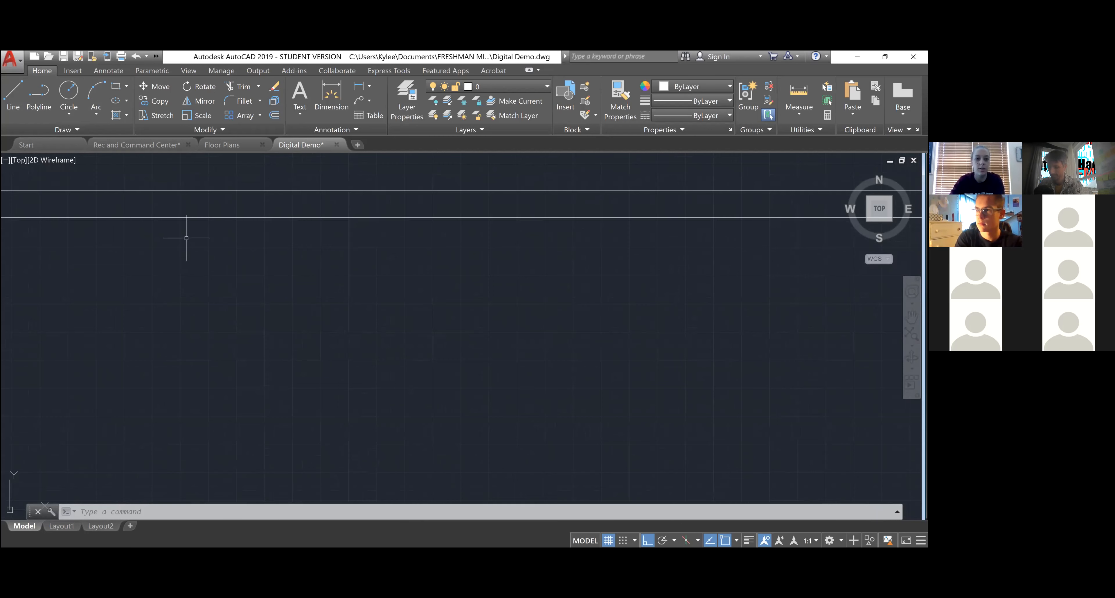
scroll(291, 252, down, 5)
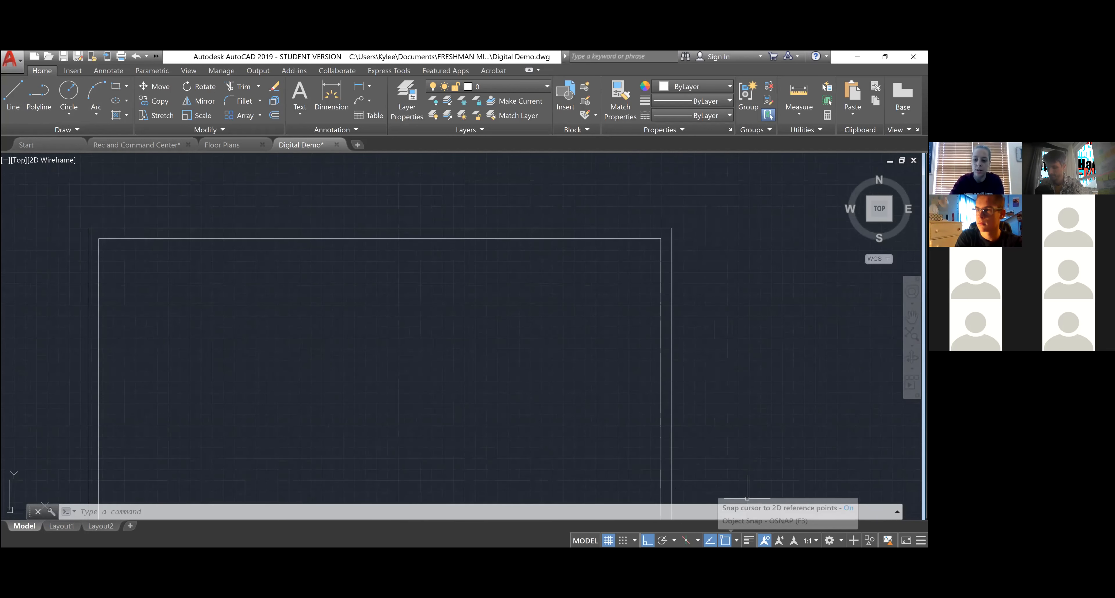
- Check the object snap list, then switch Osnap off with F3
click(736, 540)
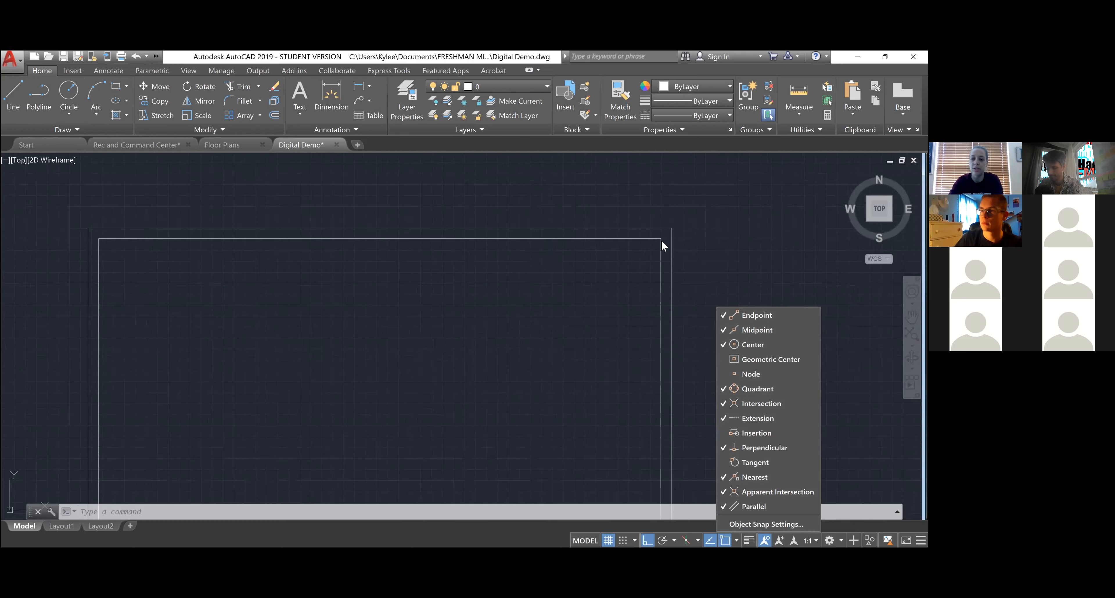
key(Escape)
key(Escape)
key(Escape)
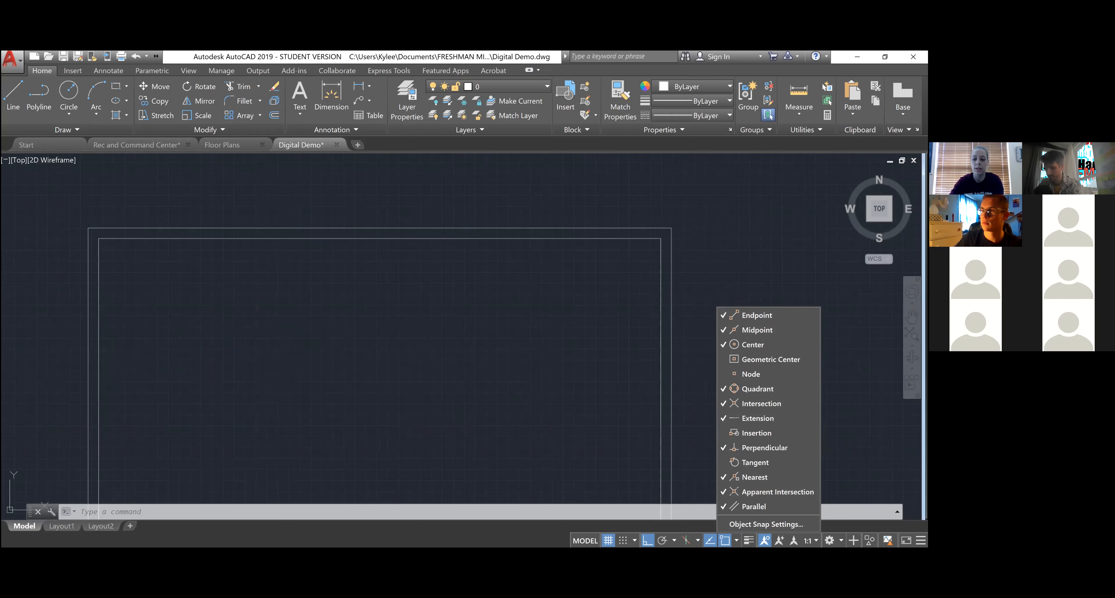
click(577, 300)
key(F3)
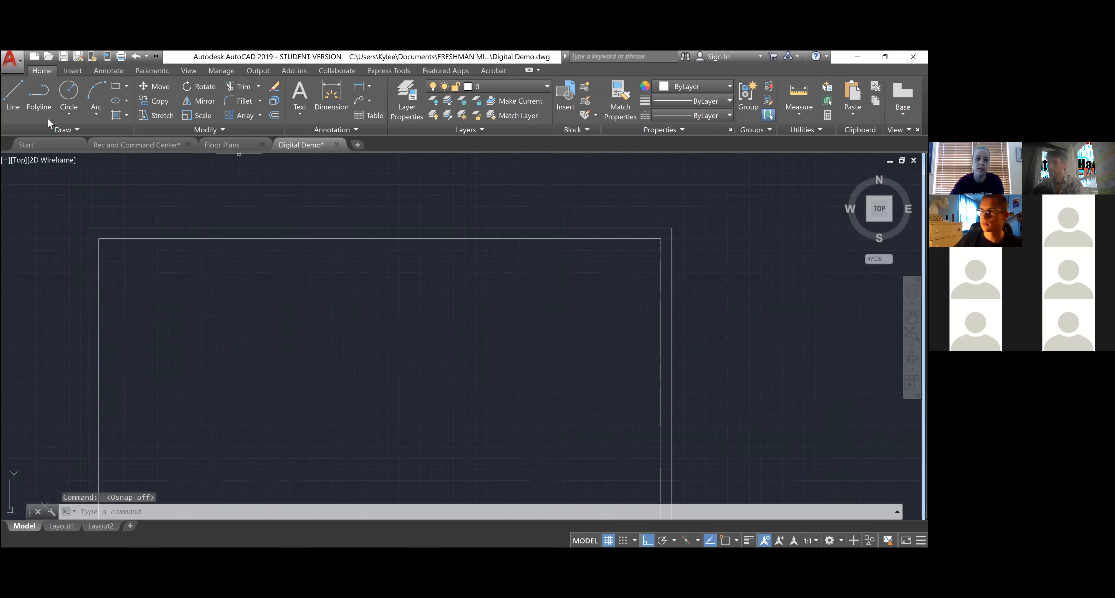
- Draw two short trial lines from the outline's top-right corner and right wall
click(4, 105)
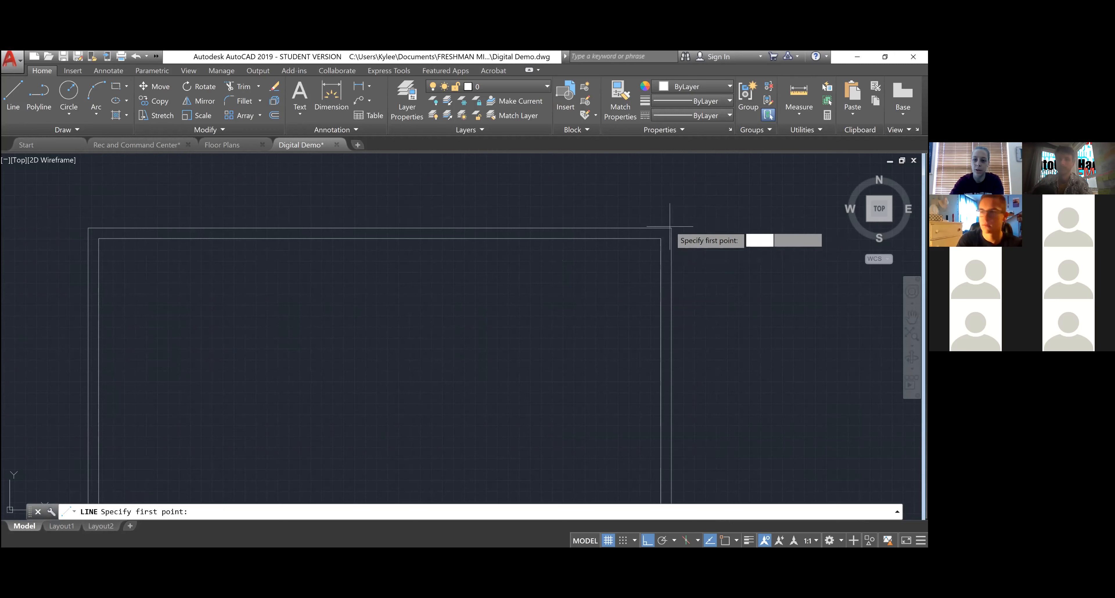
scroll(674, 228, up, 5)
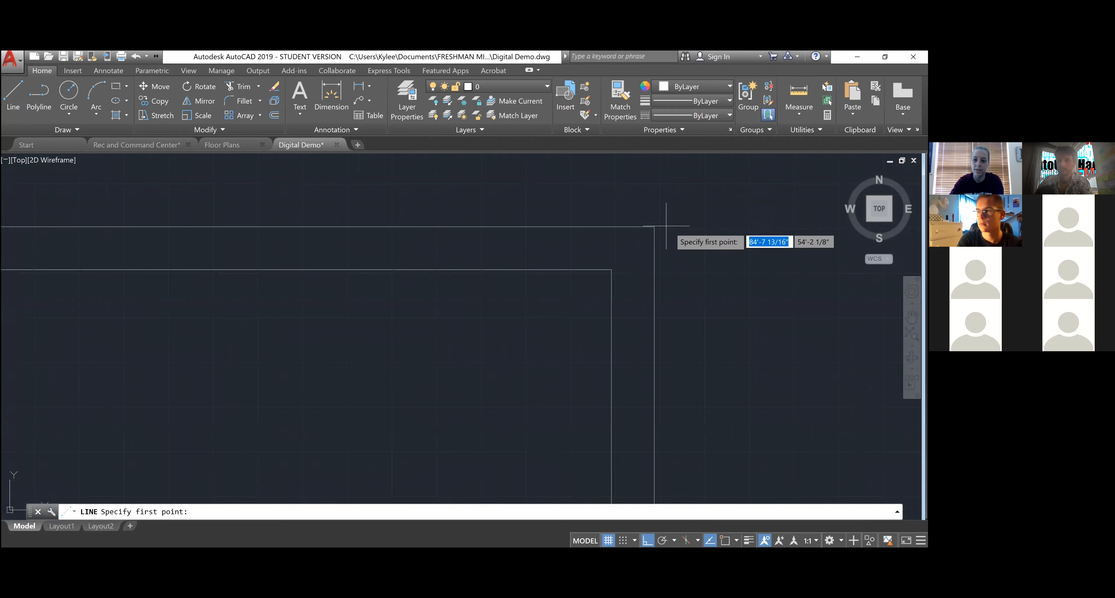
click(655, 225)
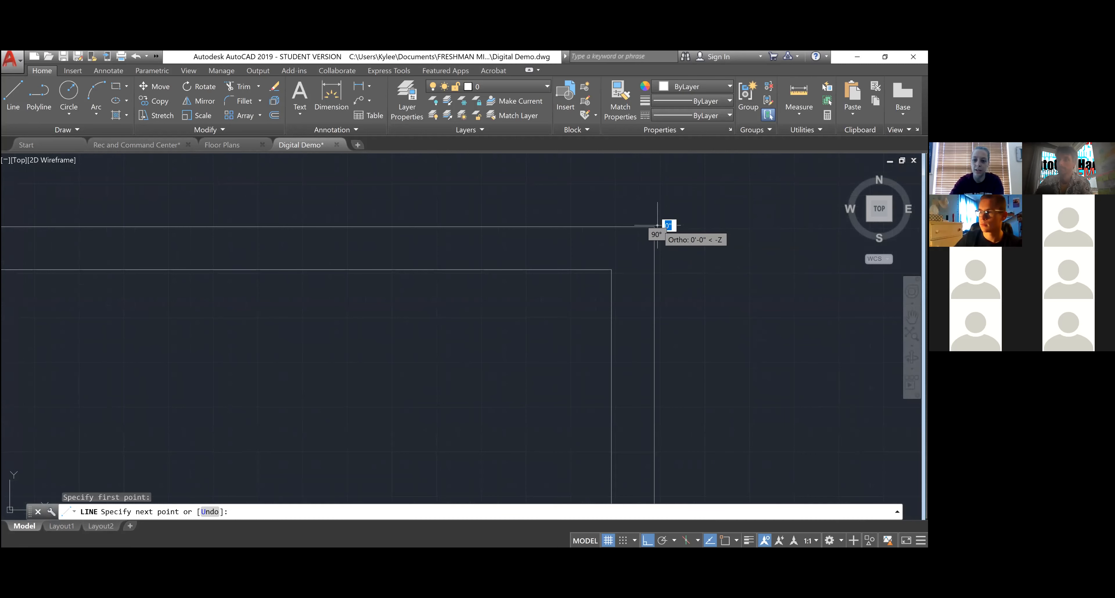
scroll(665, 235, down, 2)
scroll(665, 234, down, 2)
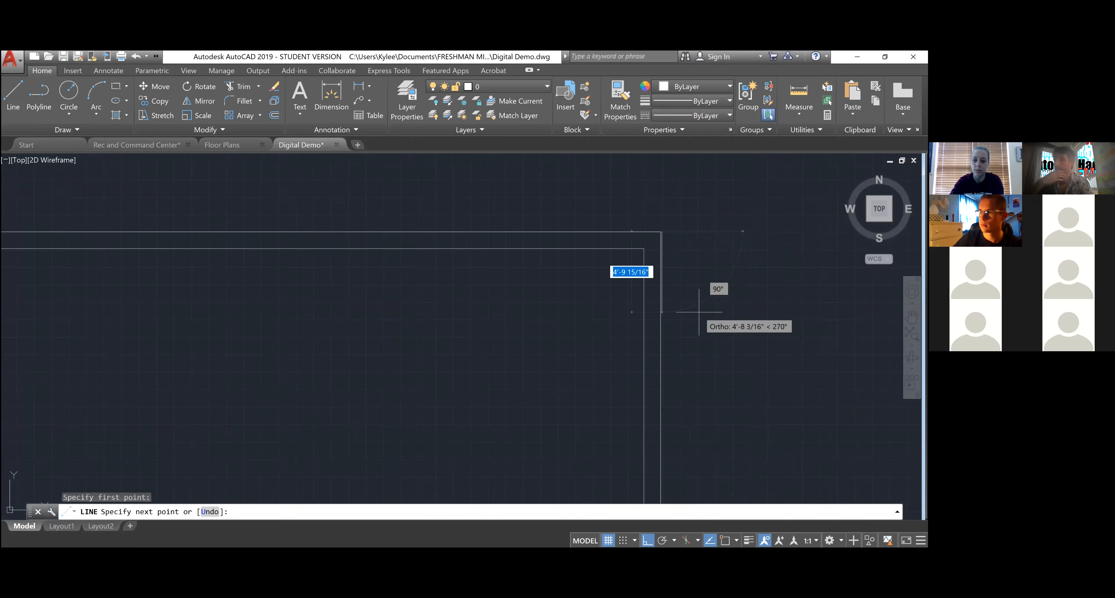
click(743, 231)
key(Escape)
key(Escape)
scroll(660, 235, up, 5)
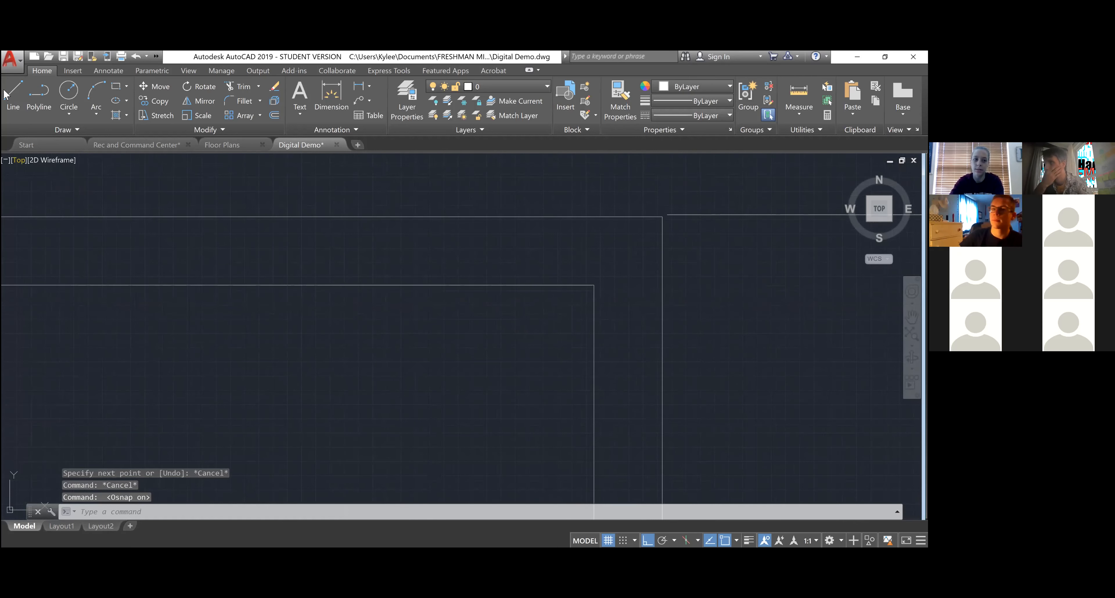
click(13, 95)
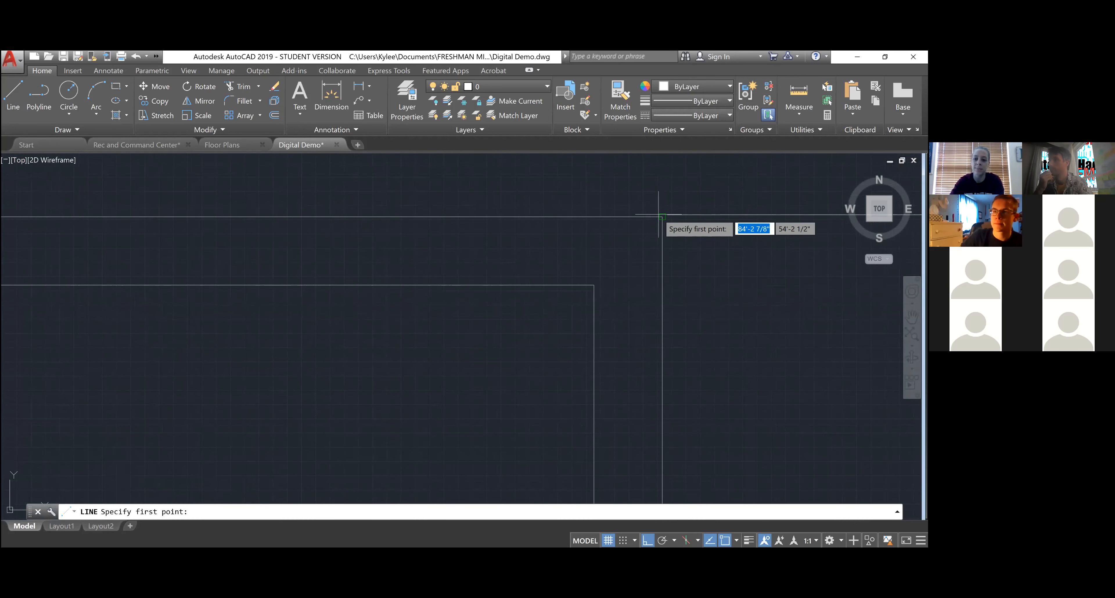
click(594, 285)
scroll(594, 284, down, 2)
click(702, 281)
key(Escape)
key(Escape)
- Window-select the two stray horizontal lines and erase them
key(Escape)
click(720, 305)
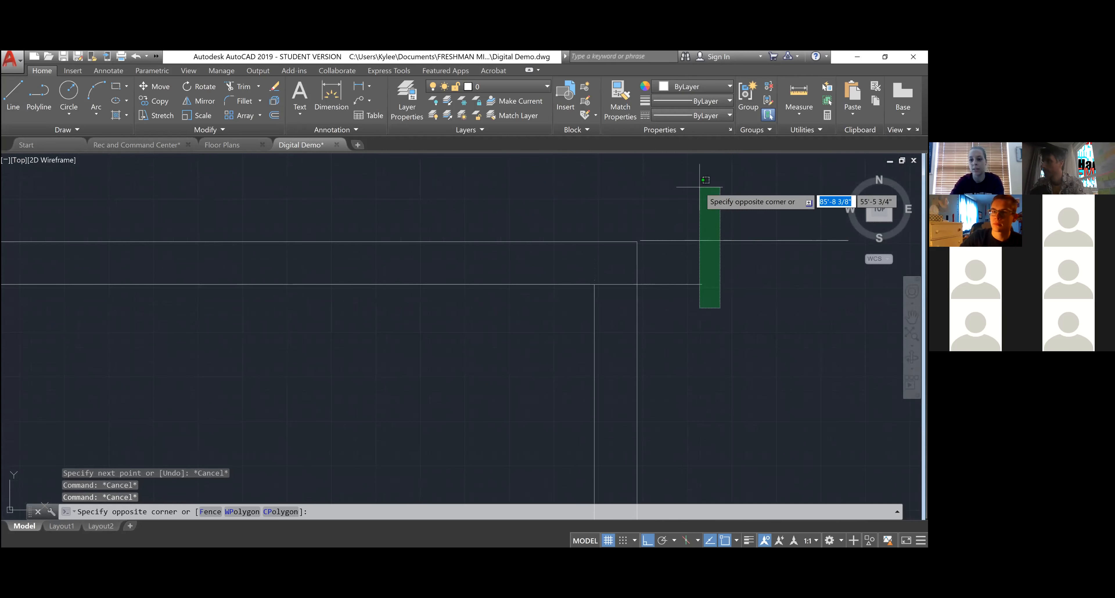
click(690, 190)
key(Escape)
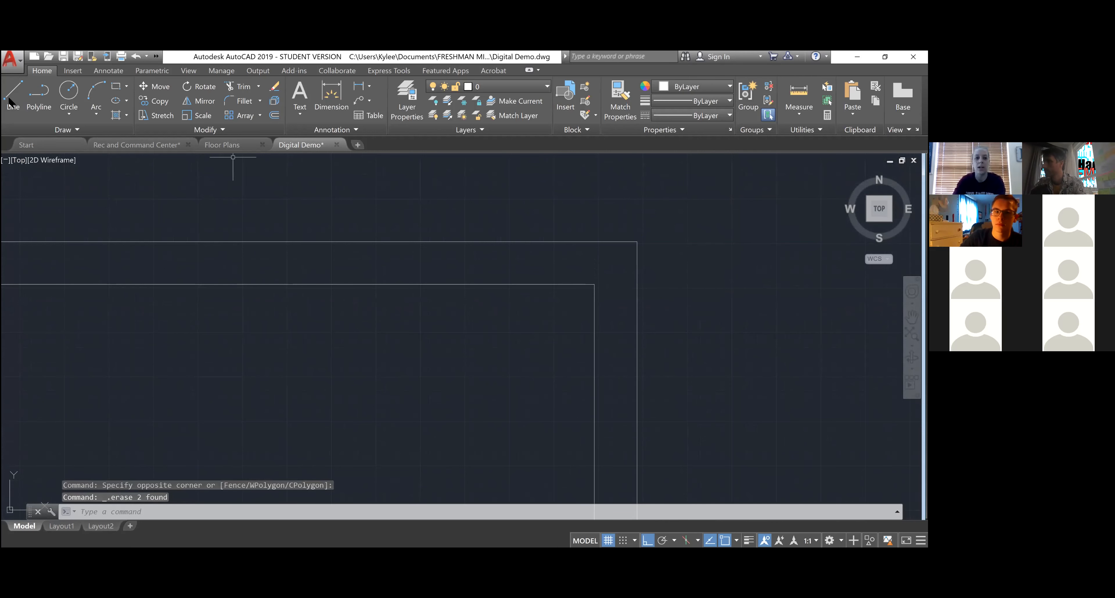
text(l)
key(Return)
scroll(705, 263, down, 8)
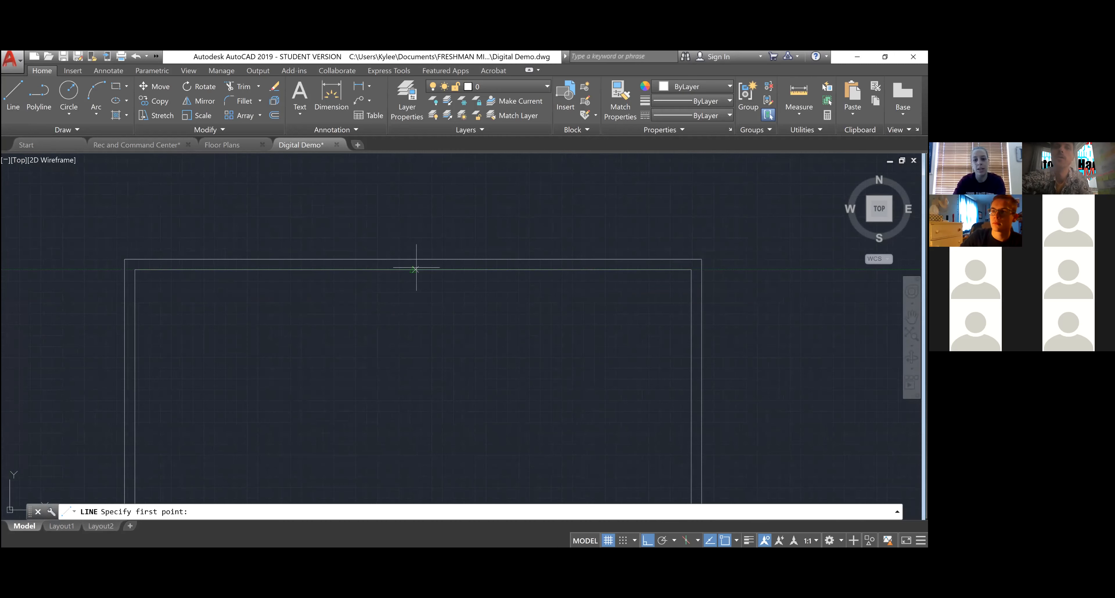
scroll(414, 265, up, 8)
scroll(409, 274, down, 8)
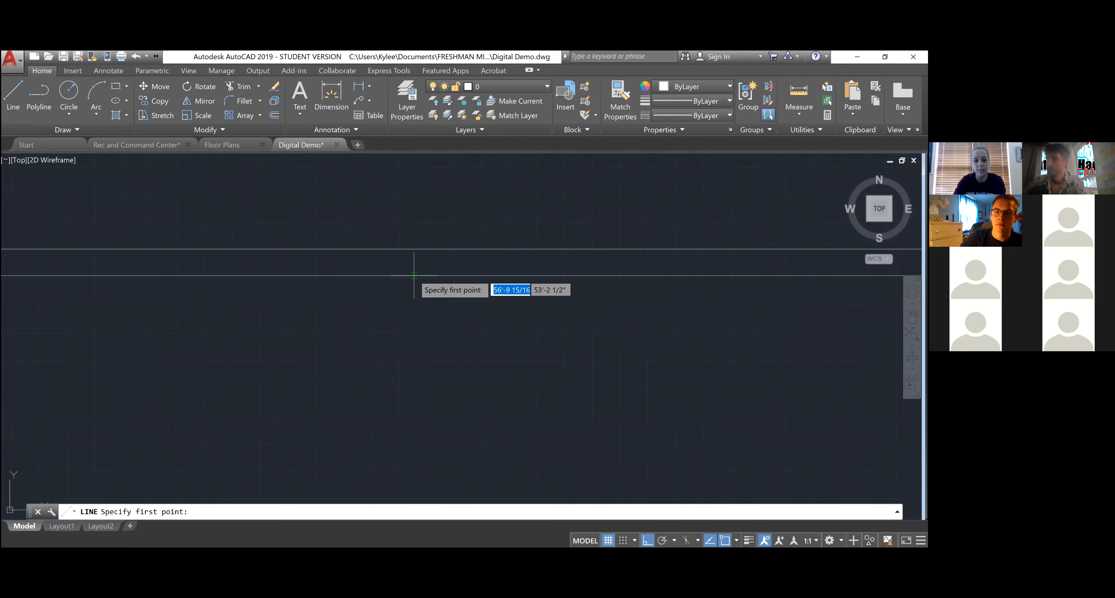
click(412, 275)
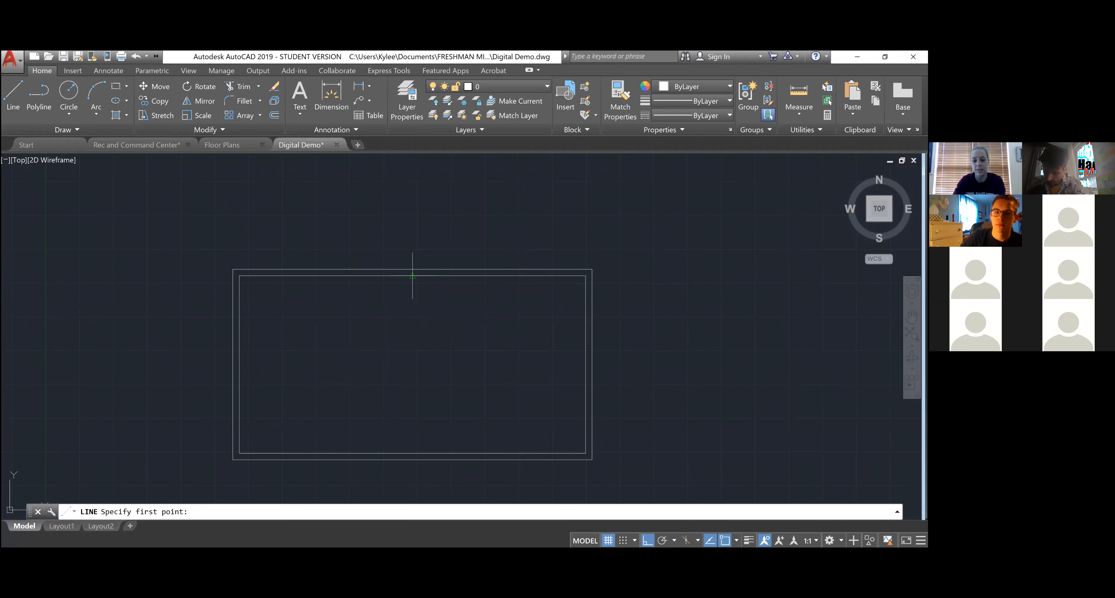
click(411, 364)
key(Escape)
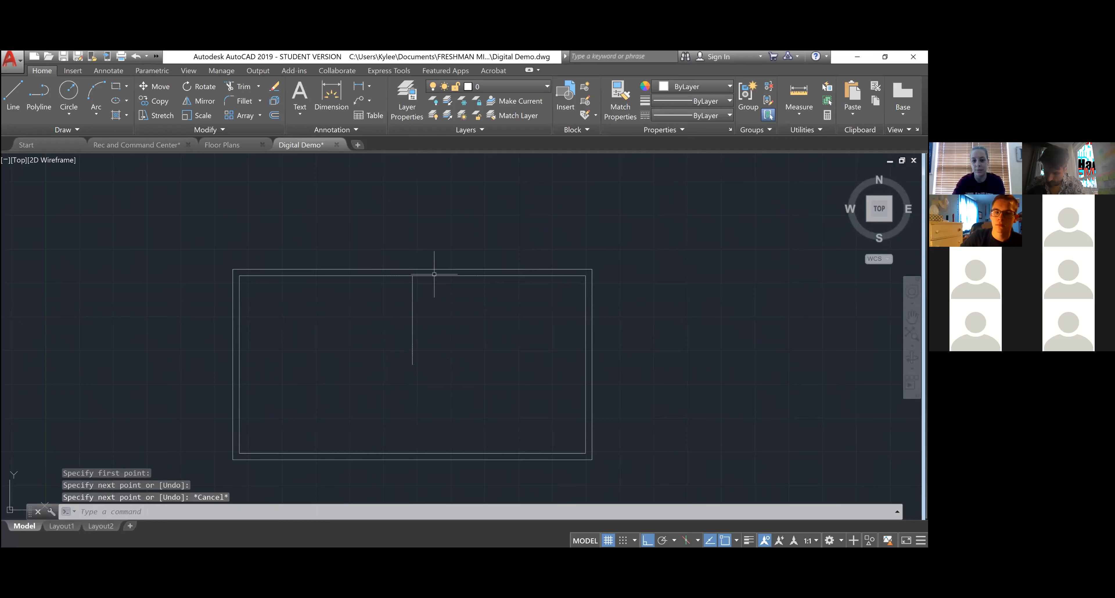
scroll(416, 259, up, 2)
click(416, 295)
click(375, 323)
key(Delete)
scroll(379, 313, down, 2)
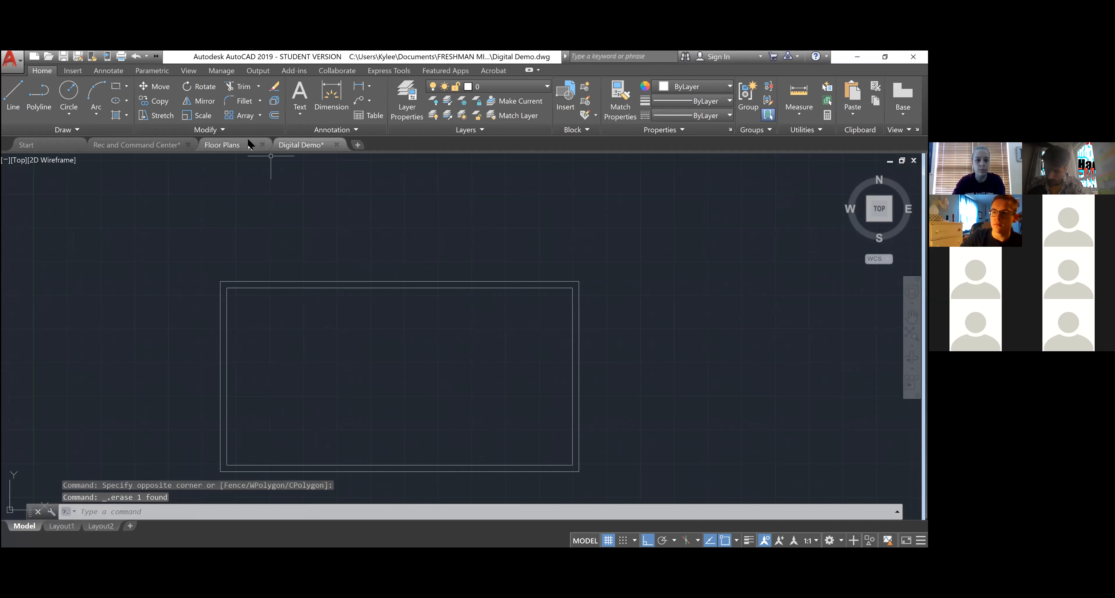
- Copy the double door in Rec and Command Center, then return to Digital Demo
click(167, 144)
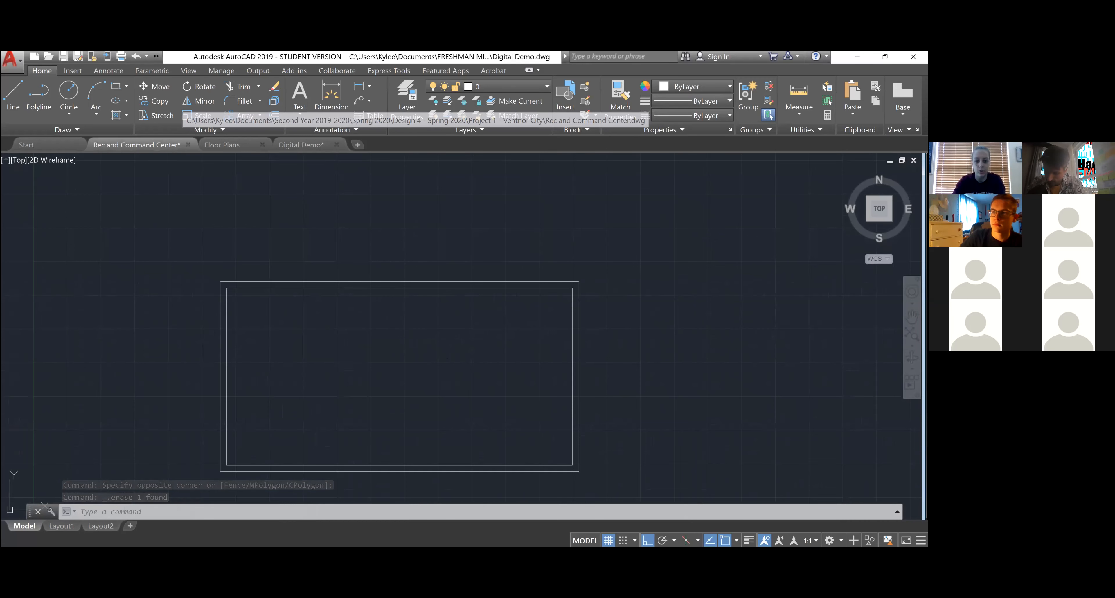
scroll(483, 250, up, 8)
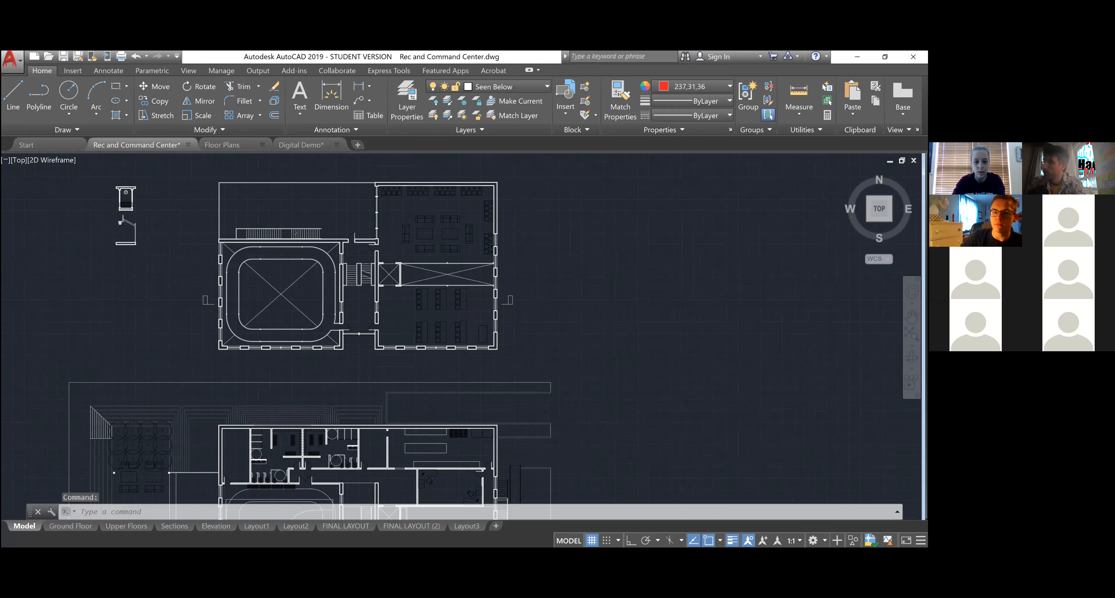
scroll(488, 203, down, 3)
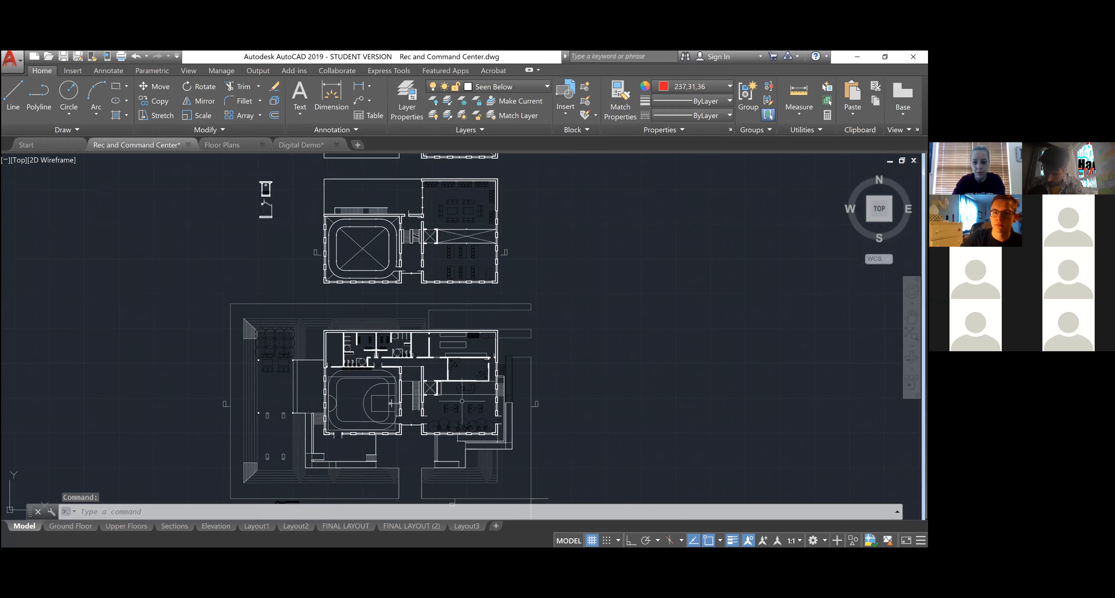
scroll(465, 402, up, 8)
click(580, 450)
click(530, 202)
key(ctrl+c)
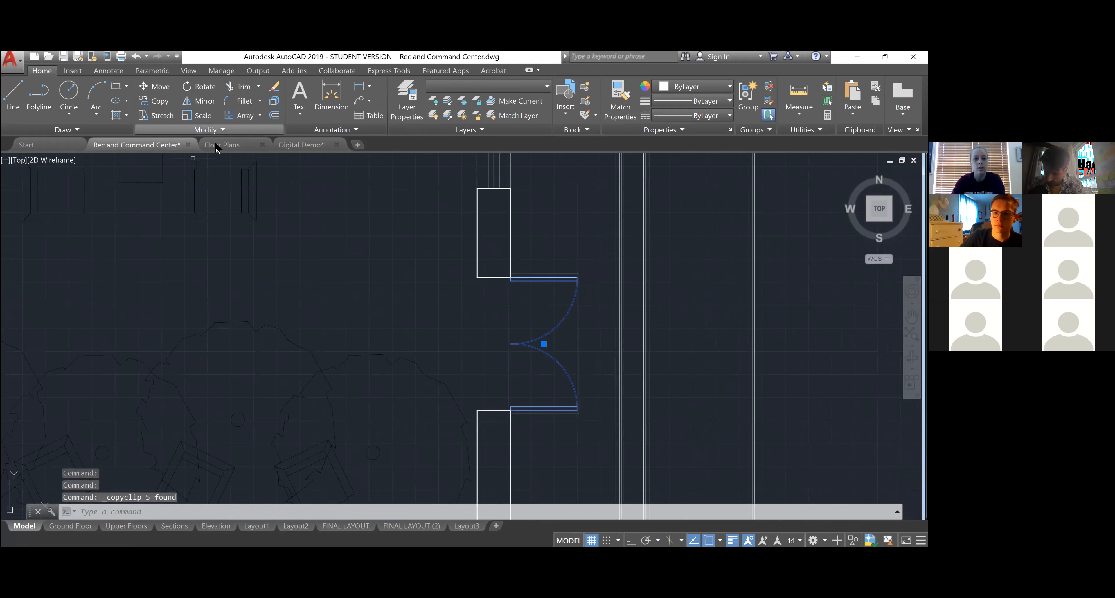
click(301, 145)
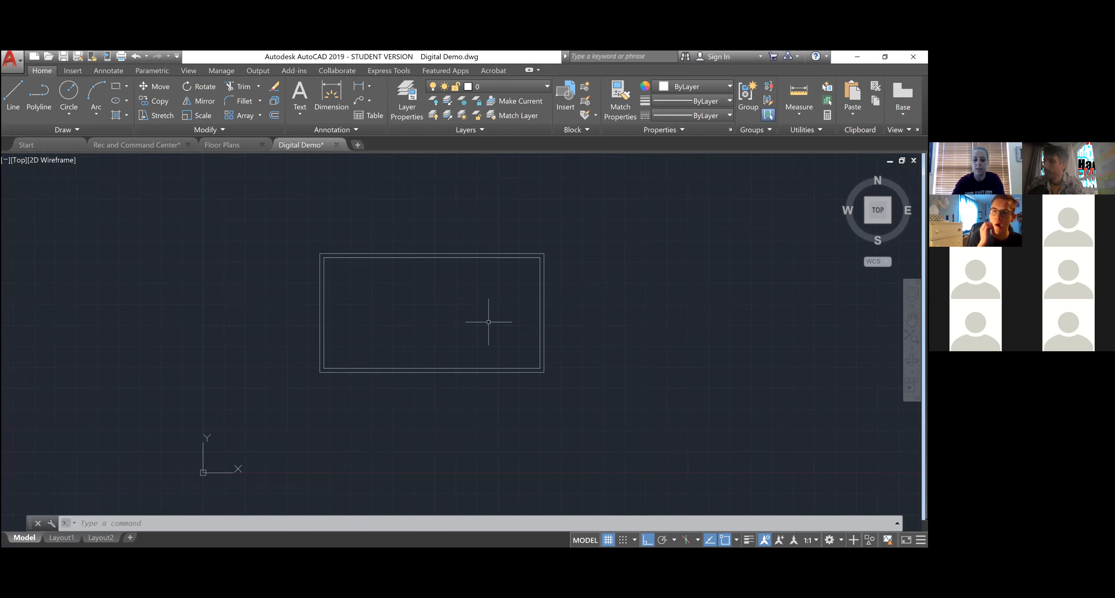
- Paste the double door to the right of the double-wall rectangle
key(ctrl+v)
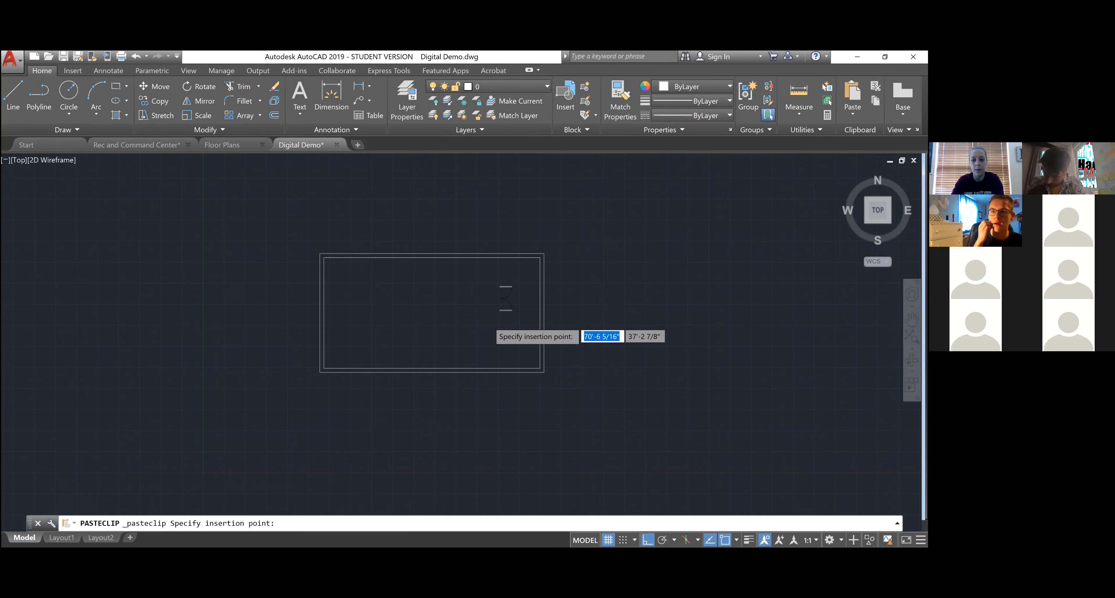
scroll(488, 321, down, 2)
scroll(546, 295, up, 6)
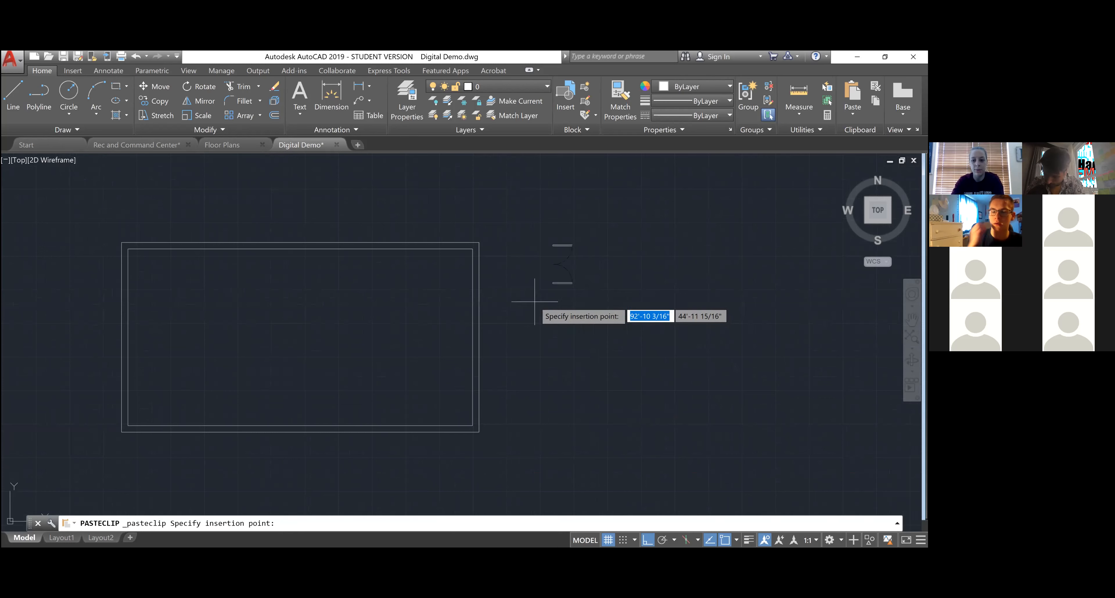
click(570, 298)
scroll(567, 338, down, 4)
scroll(625, 289, up, 2)
scroll(546, 303, up, 2)
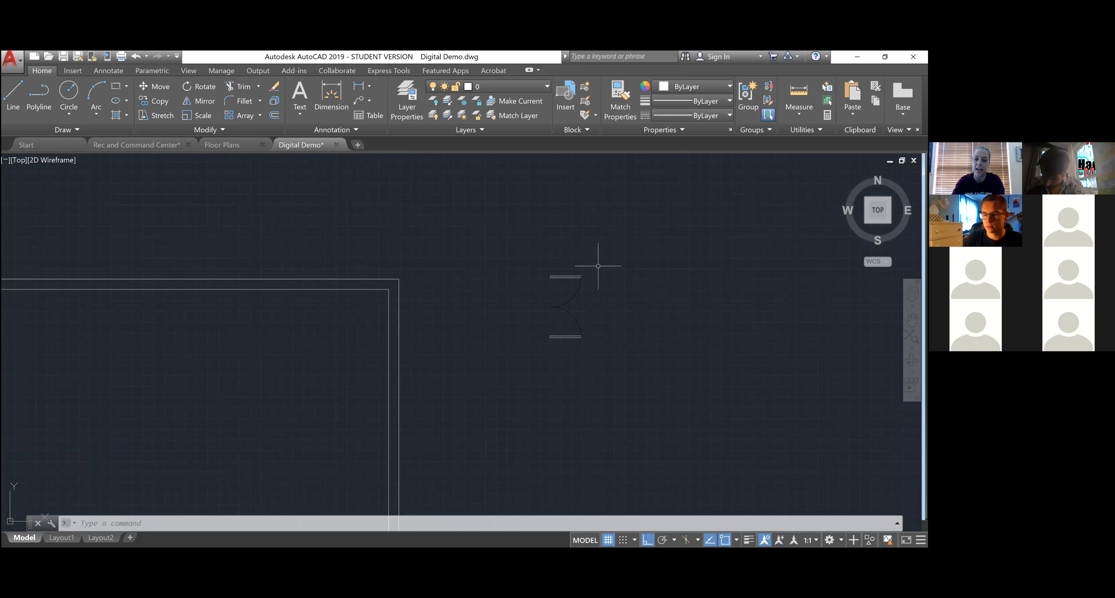
scroll(600, 264, down, 2)
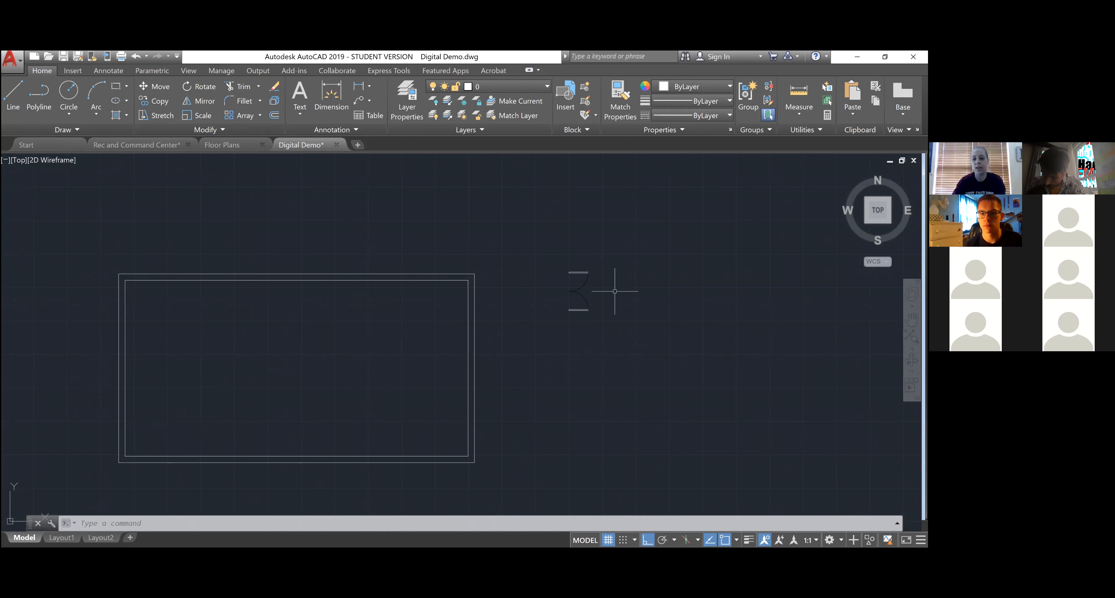
- Select the whole pasted door with a crossing window
click(601, 334)
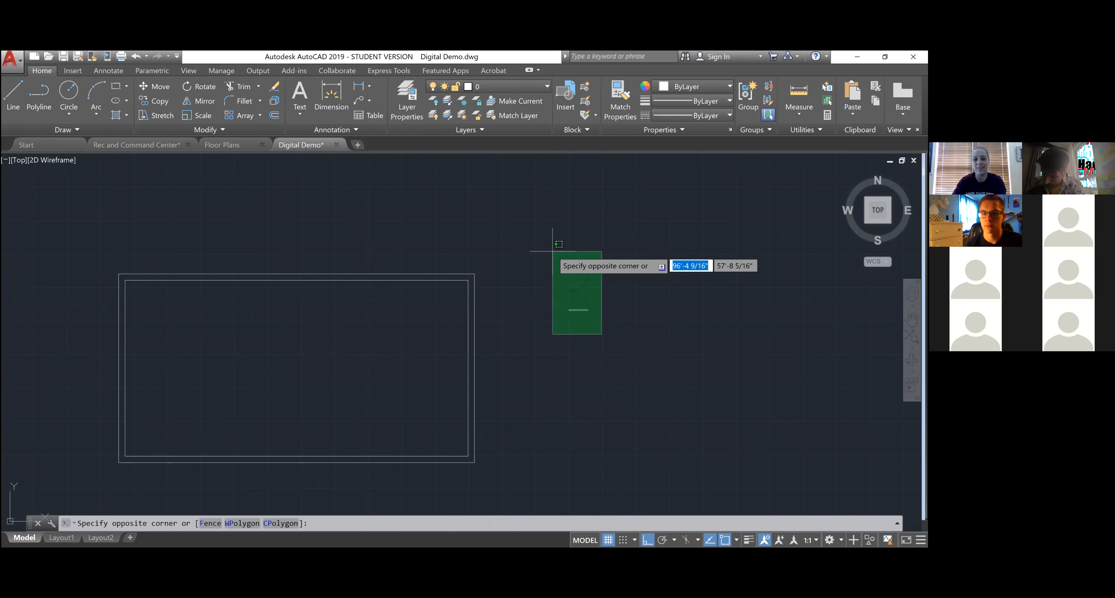
key(Escape)
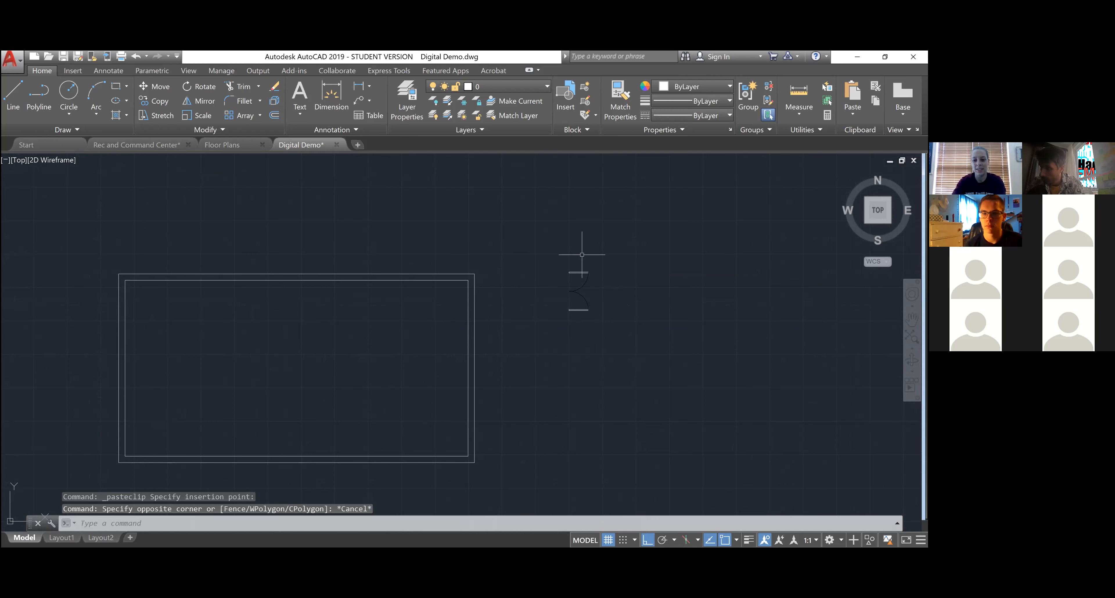
click(629, 251)
click(564, 328)
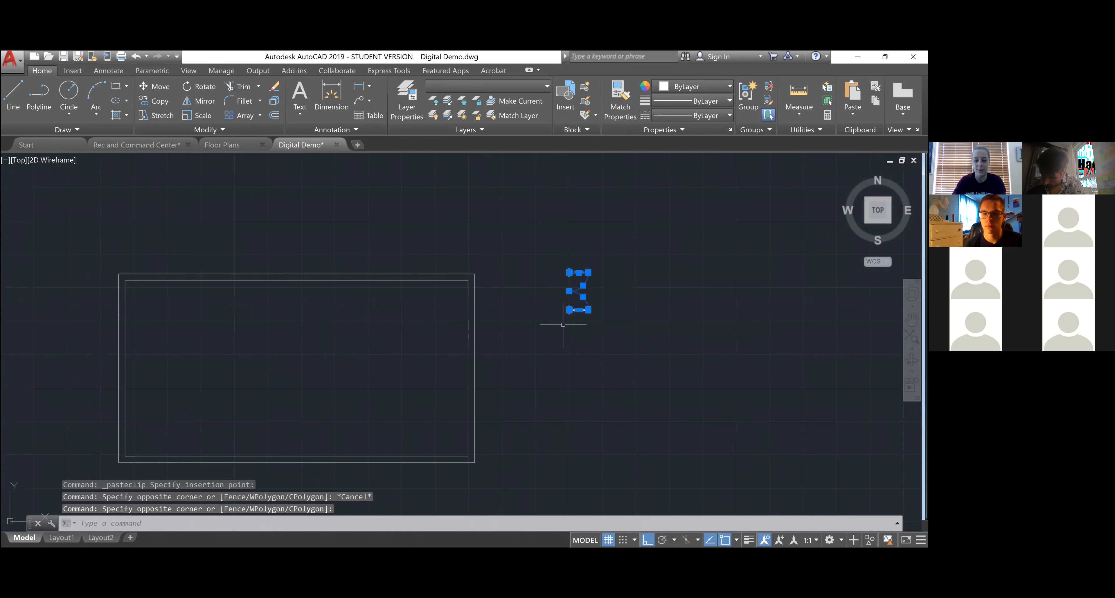
key(Escape)
key(Escape)
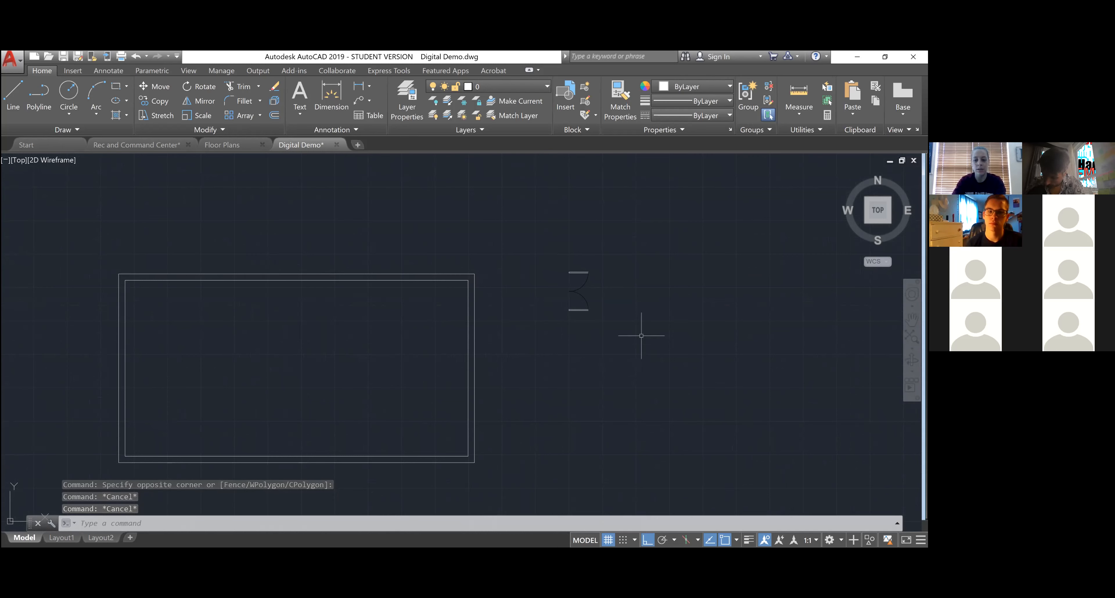
click(624, 335)
click(530, 240)
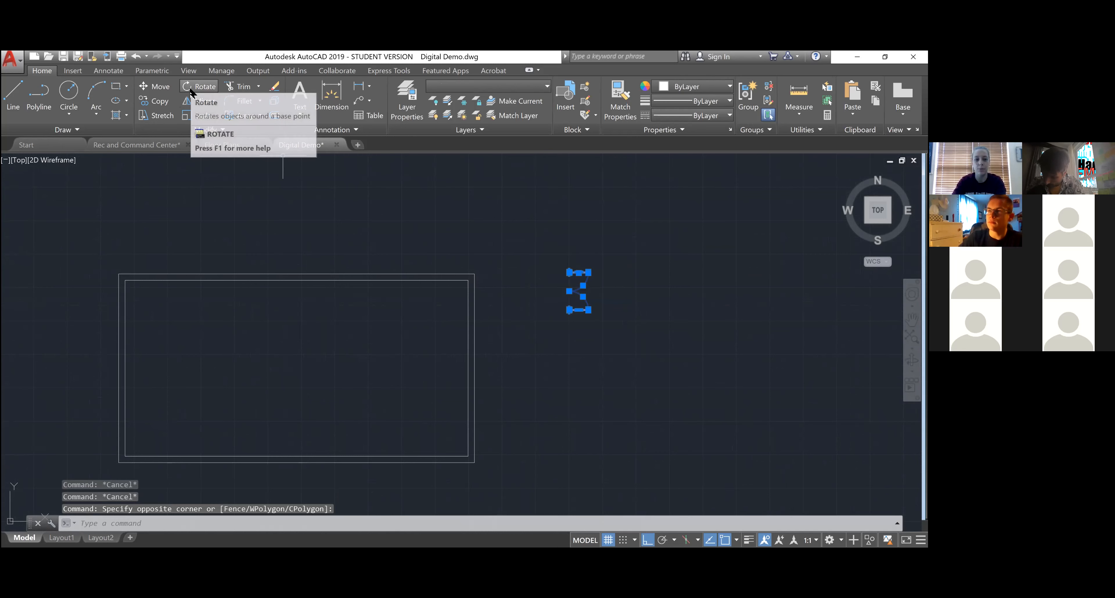
- Rotate the selected door 90° about a pivot point so its jambs stand upright
click(198, 86)
scroll(572, 278, up, 6)
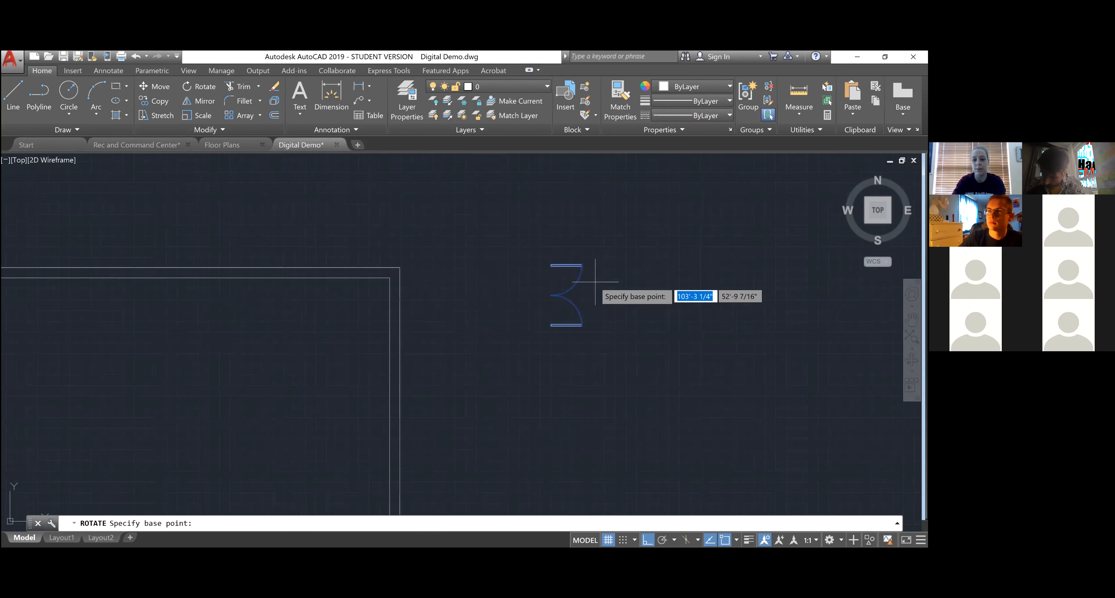
click(480, 298)
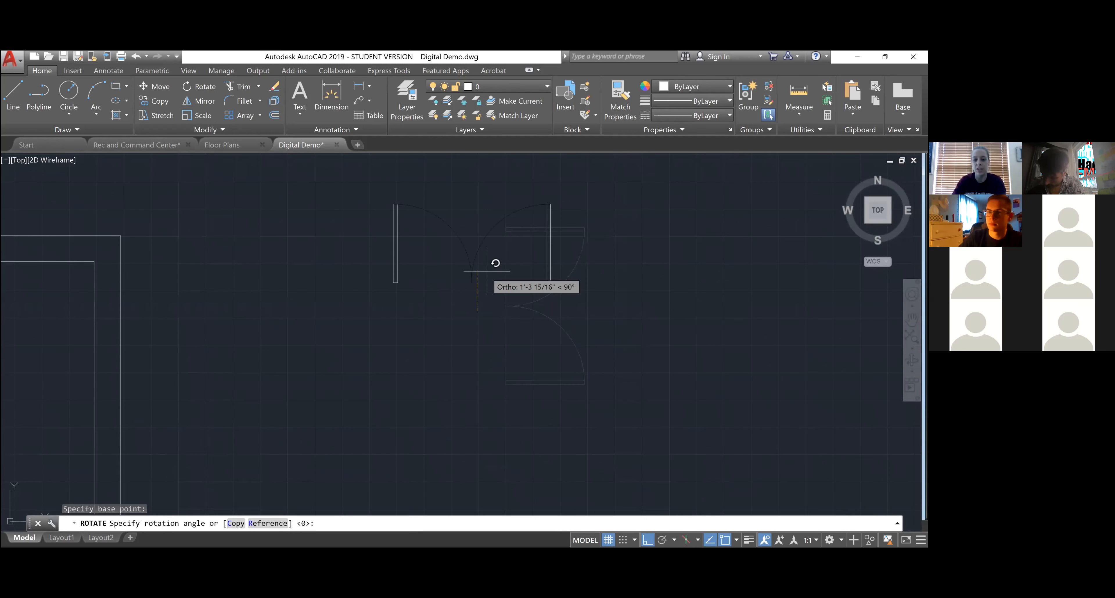
scroll(520, 247, down, 3)
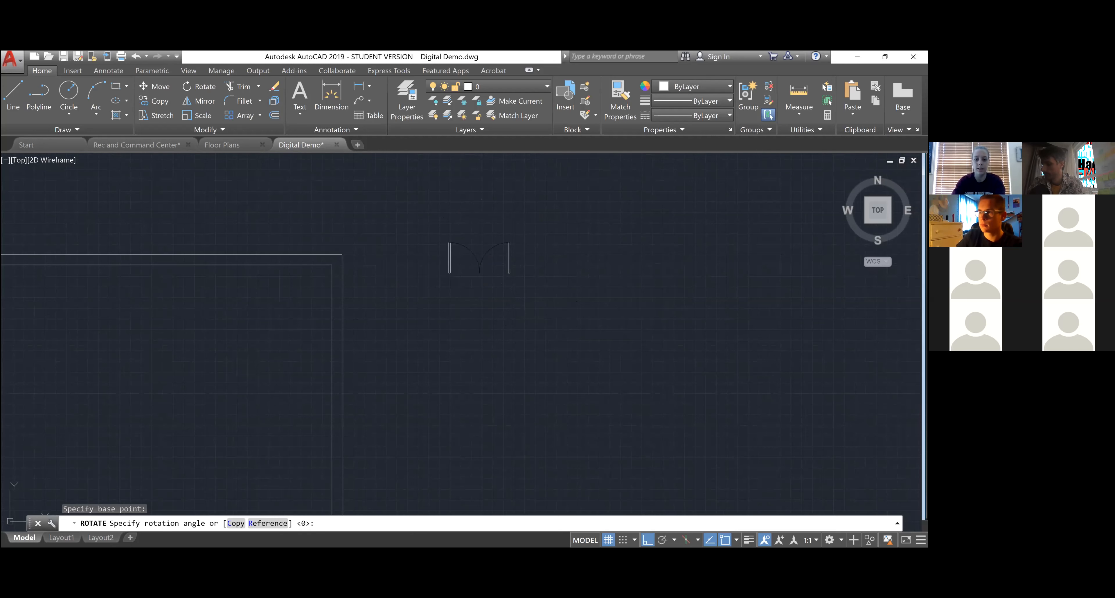
click(469, 208)
scroll(572, 269, down, 2)
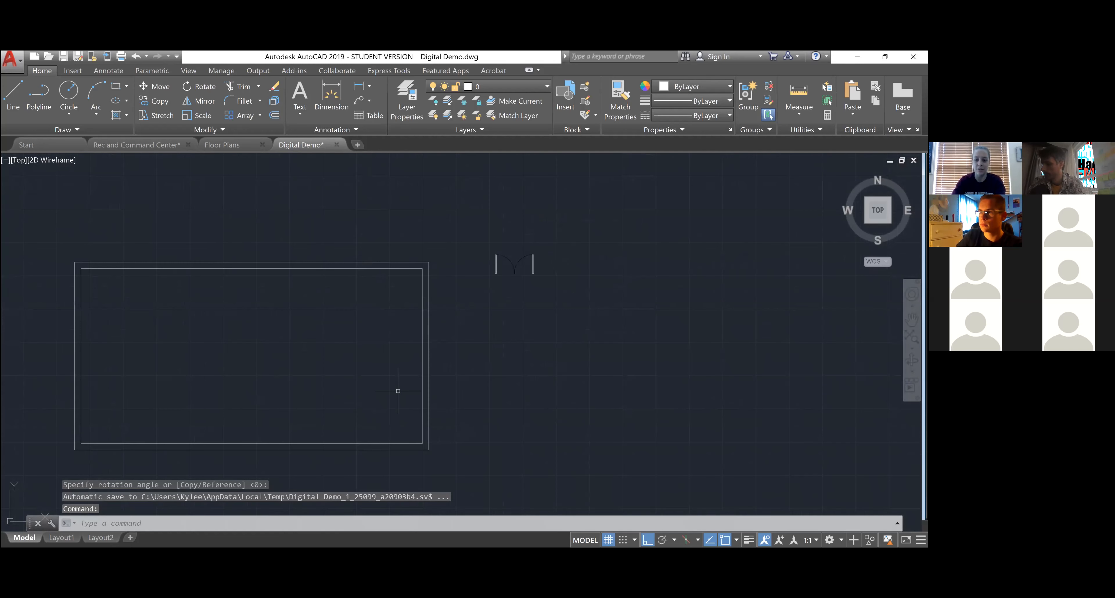
- Move the double door from the outline's right side to just above its top wall, with Ortho off
click(583, 294)
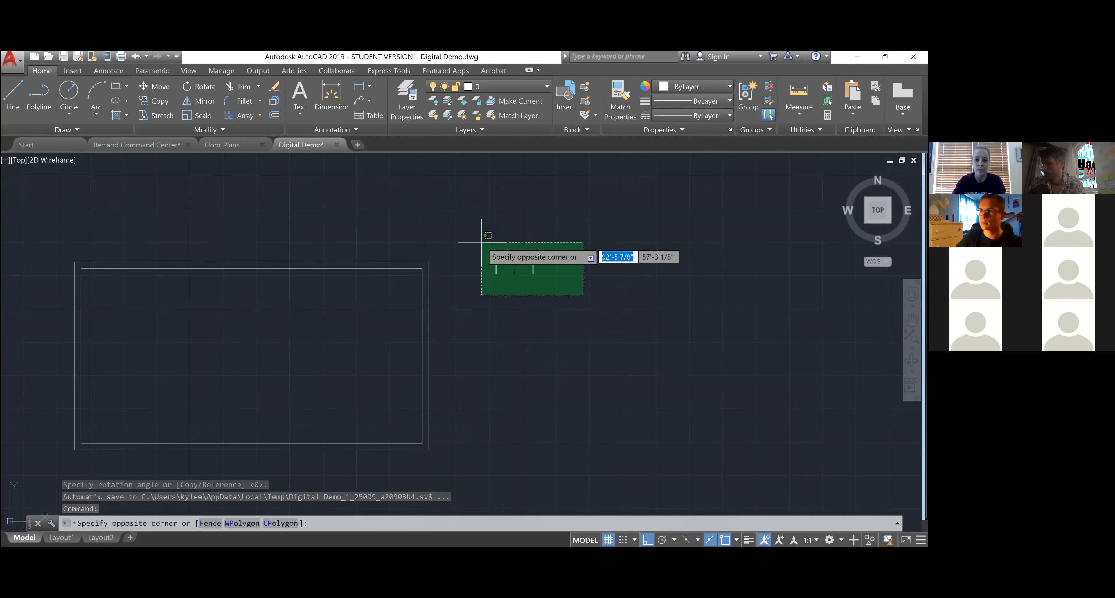
click(470, 232)
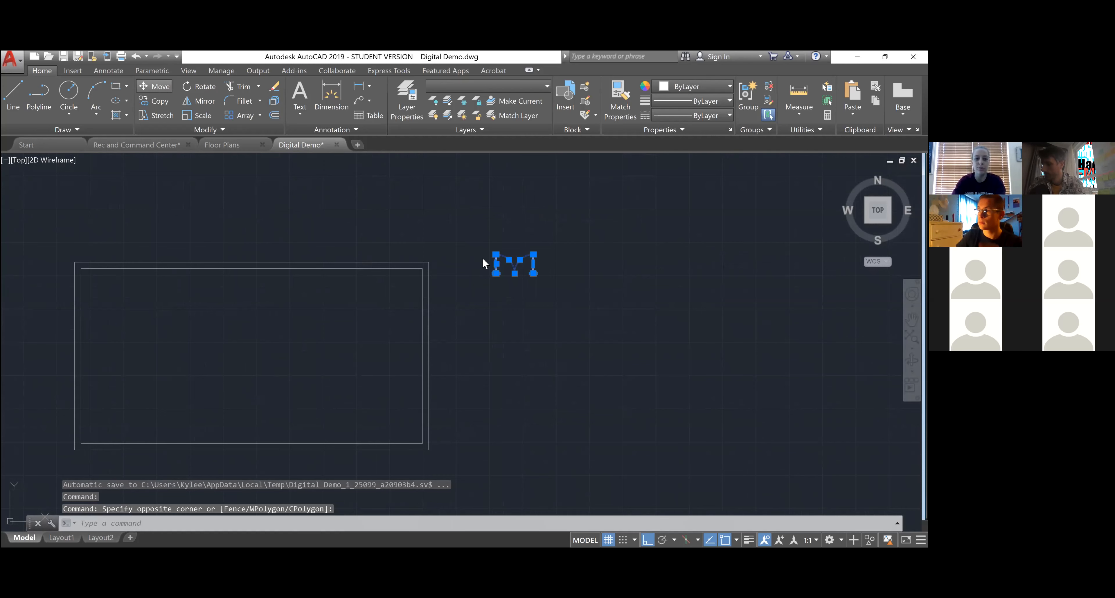
click(160, 87)
click(530, 315)
scroll(316, 268, down, 3)
scroll(195, 266, up, 3)
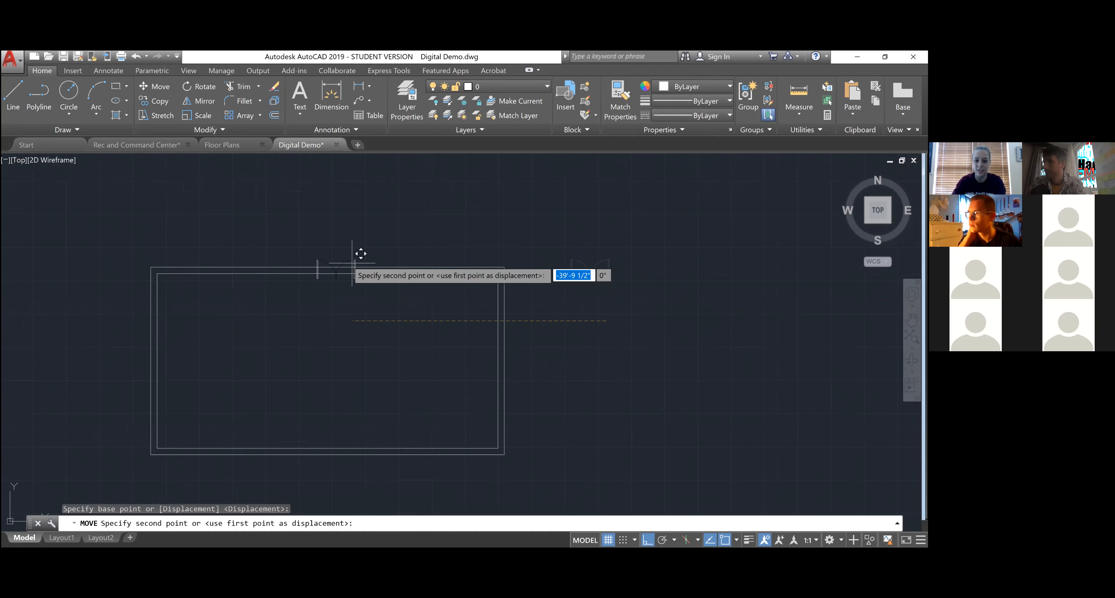
key(F8)
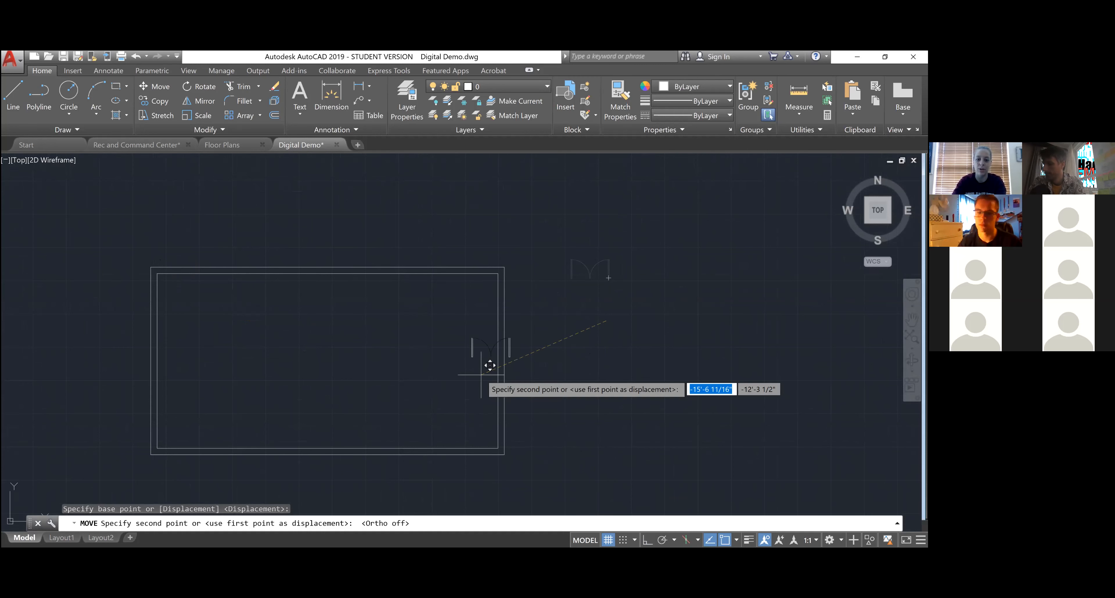
click(306, 265)
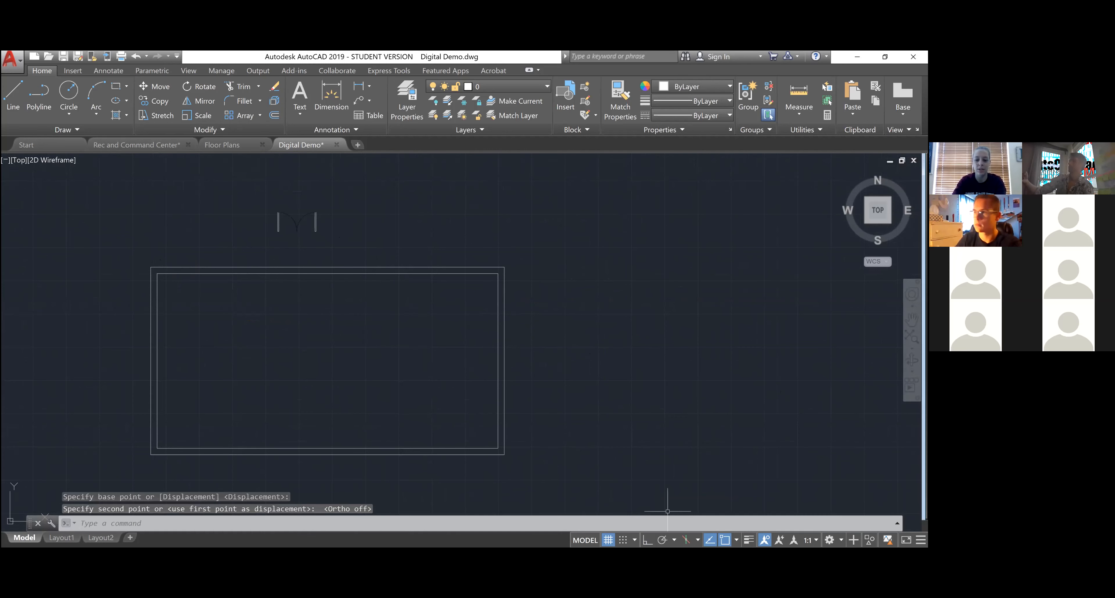
scroll(259, 219, up, 4)
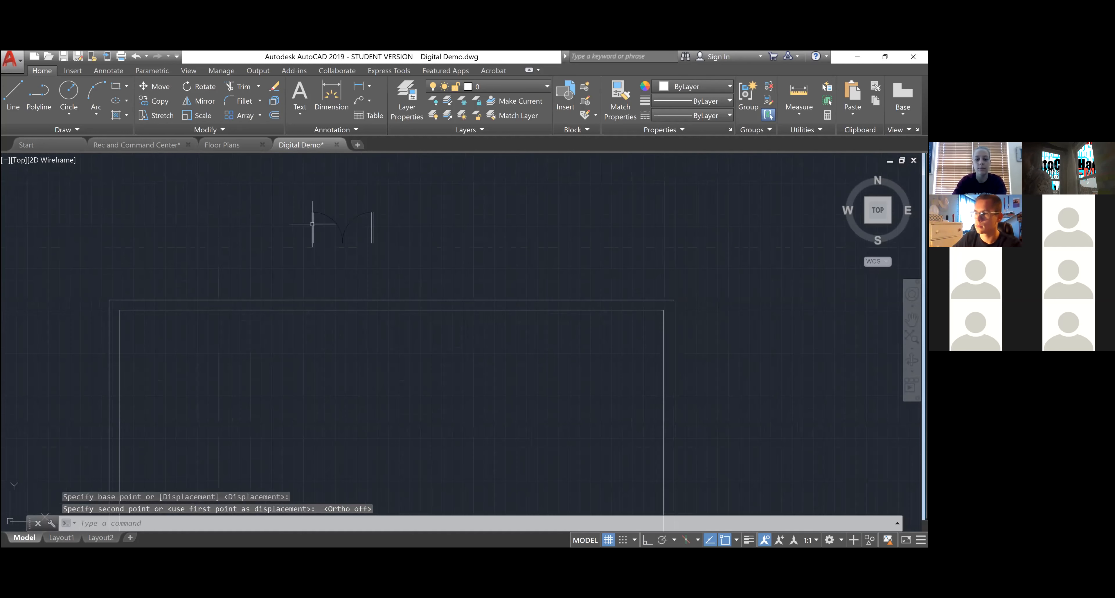
scroll(311, 191, up, 4)
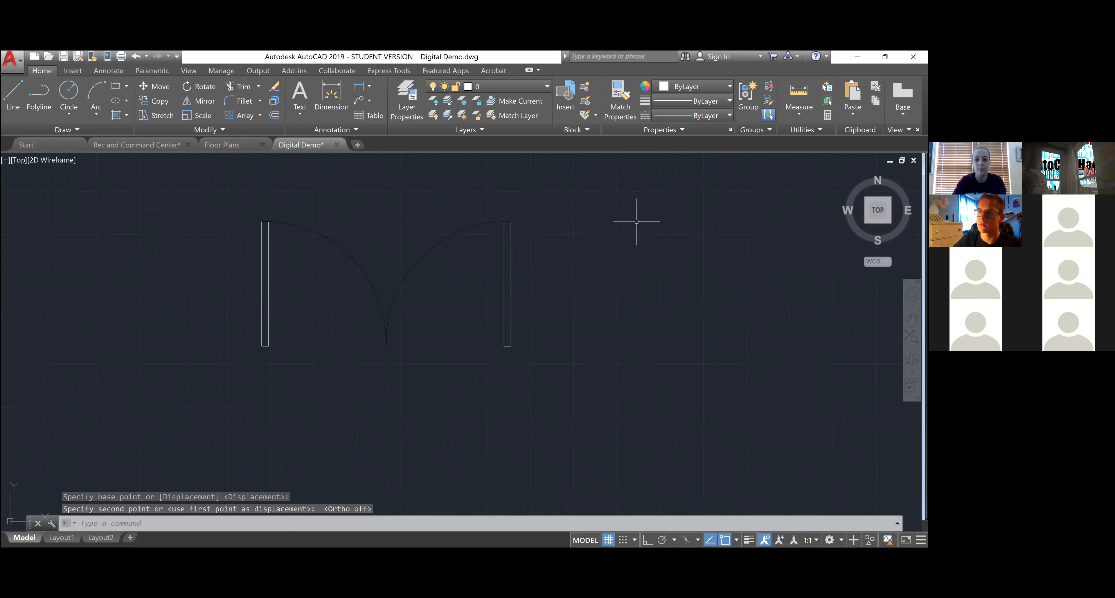
scroll(550, 268, up, 2)
scroll(546, 276, down, 2)
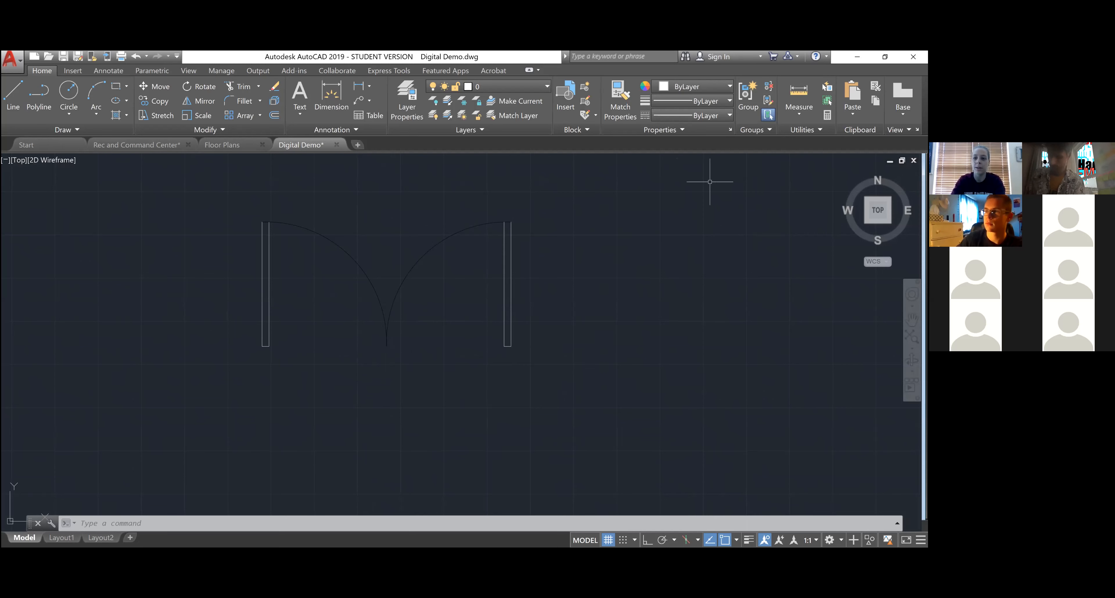
click(799, 93)
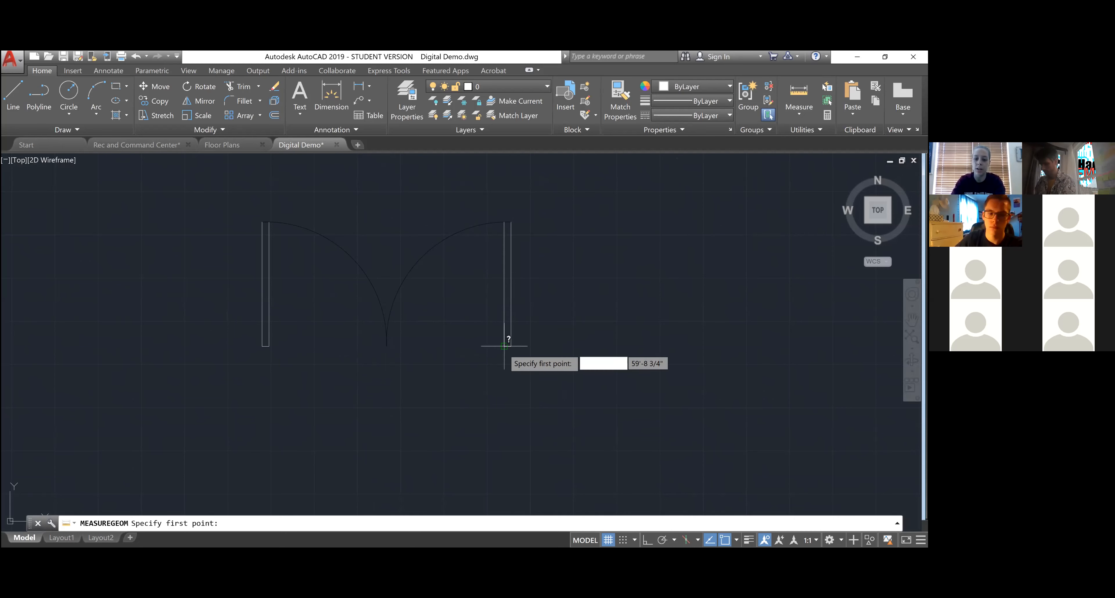
click(504, 346)
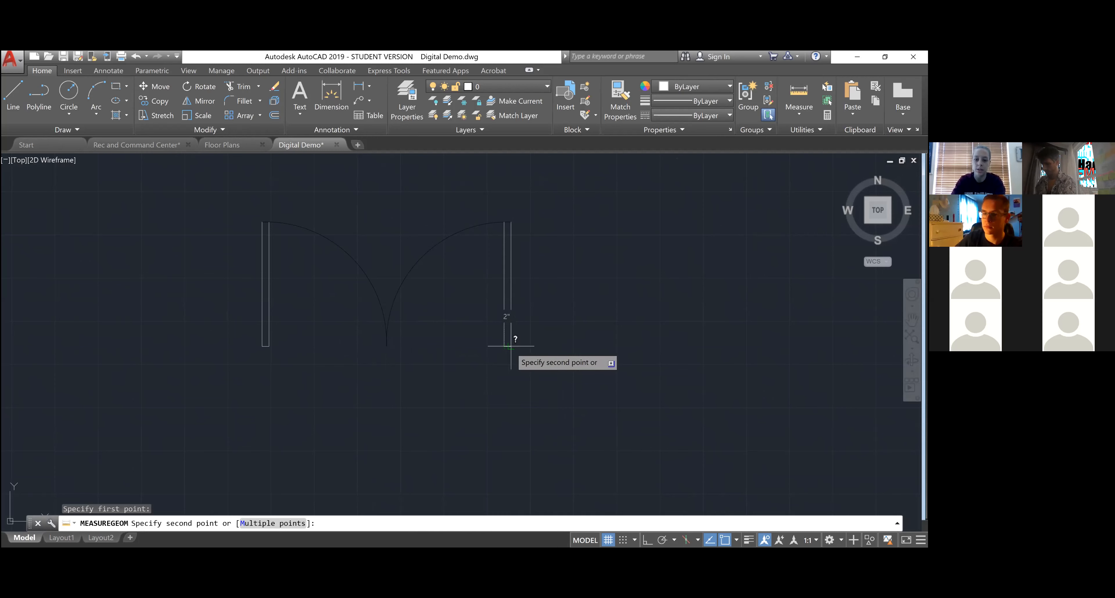
key(Escape)
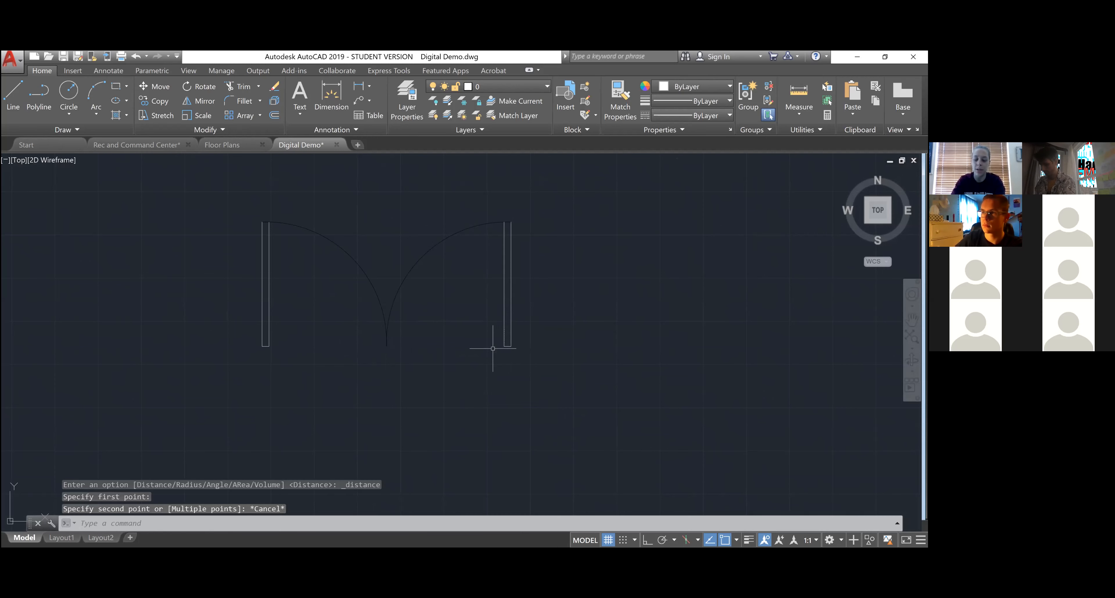
text(MEASUREGEOM)
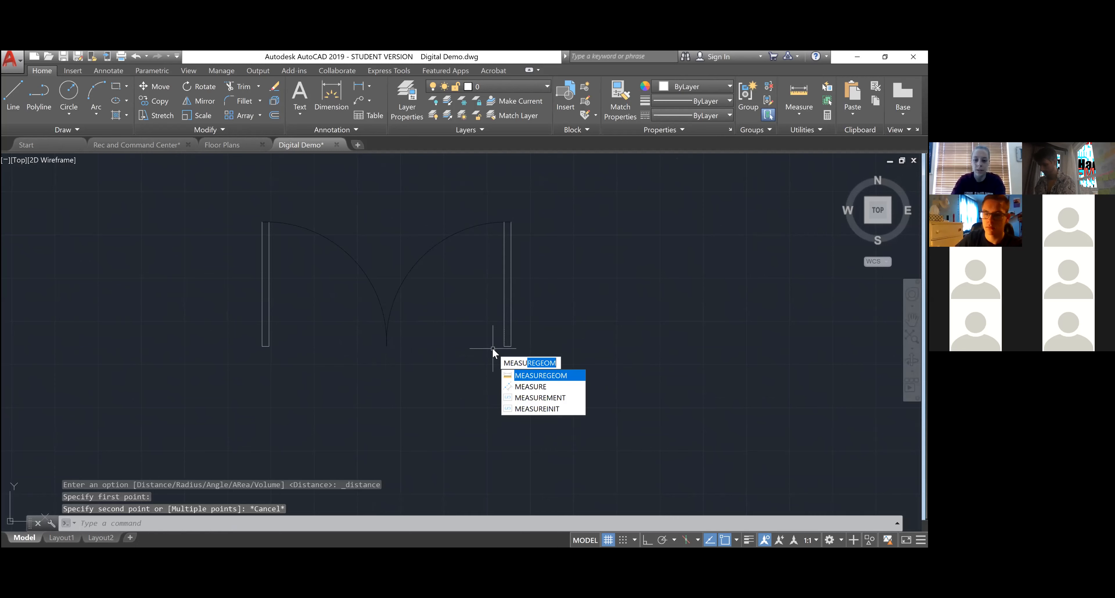
click(563, 376)
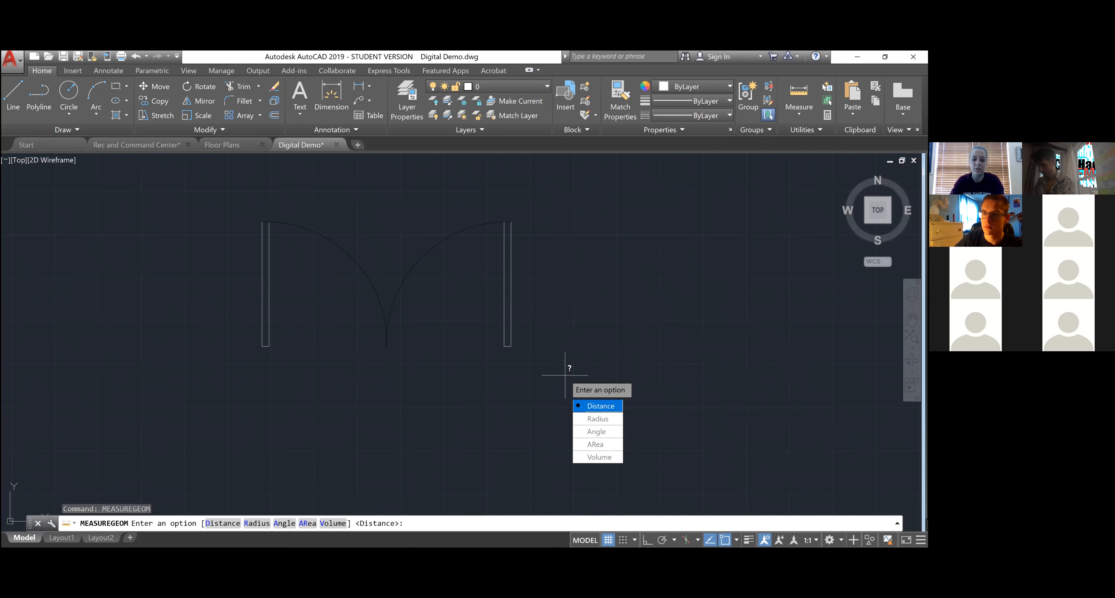
text(d)
key(Return)
scroll(504, 346, up, 5)
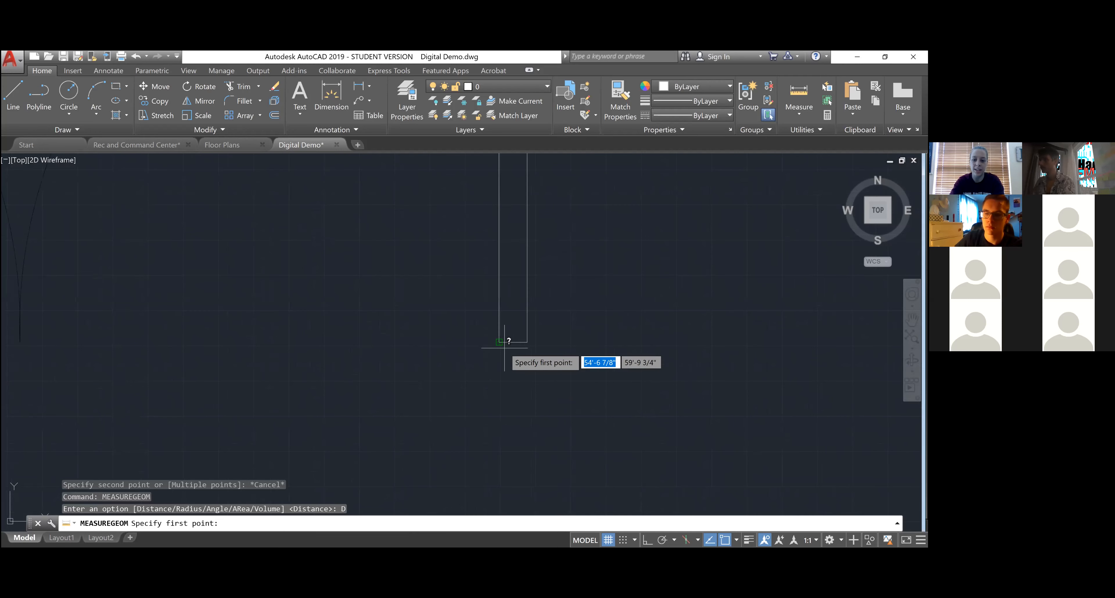
click(503, 343)
scroll(509, 340, down, 3)
scroll(509, 340, up, 2)
scroll(296, 337, up, 2)
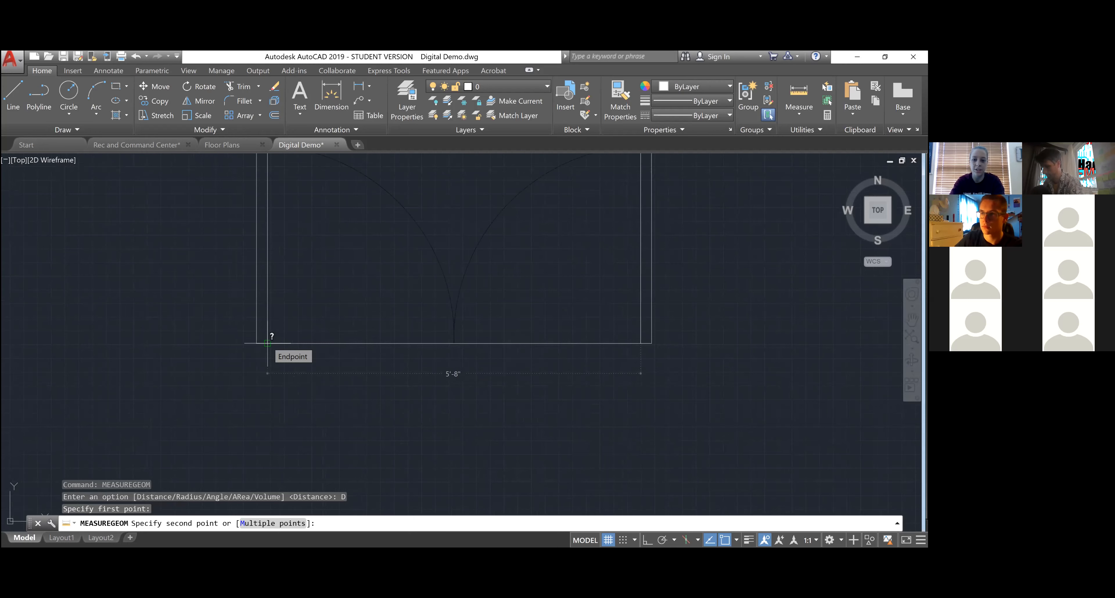
key(Escape)
scroll(267, 342, down, 2)
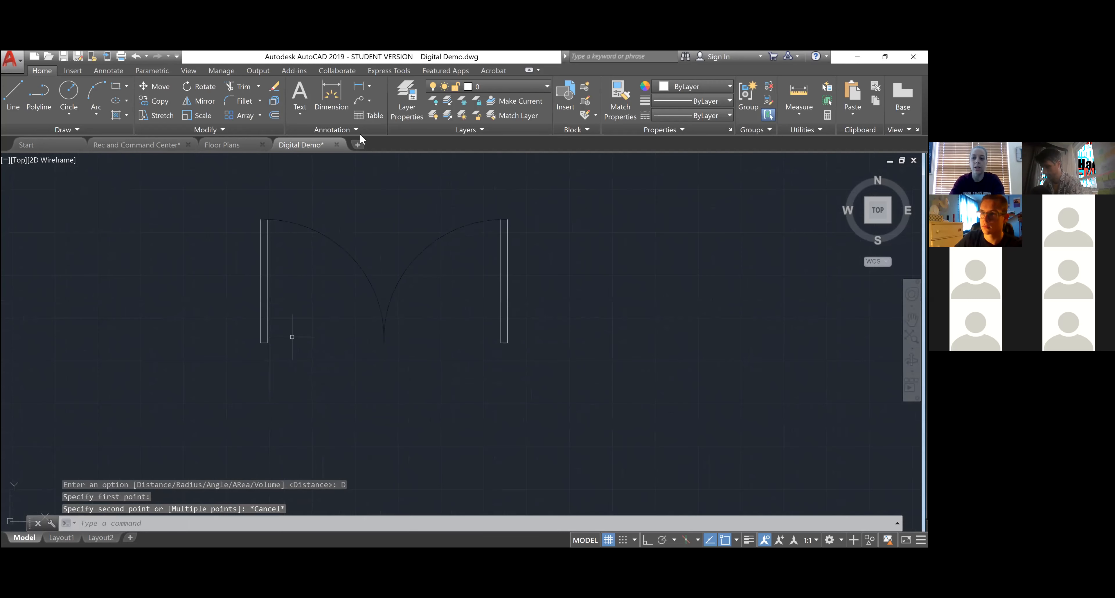
- With Ortho on, draw the door leaf lines: 3' vertical, 2" across, 3' back
click(25, 106)
scroll(187, 255, down, 2)
middle_drag(172, 251, 53, 235)
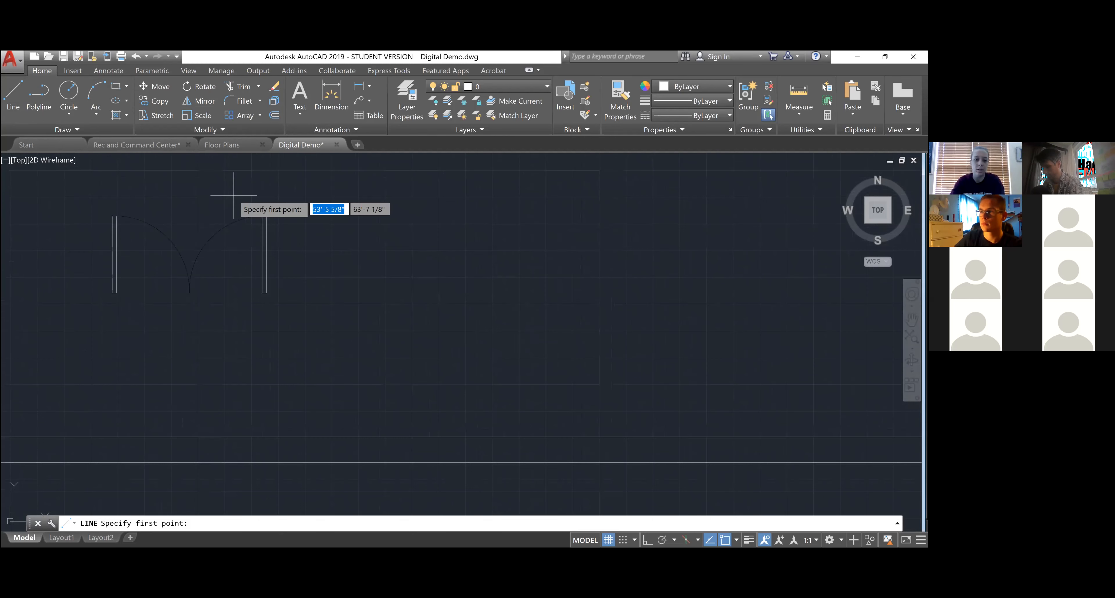
click(313, 213)
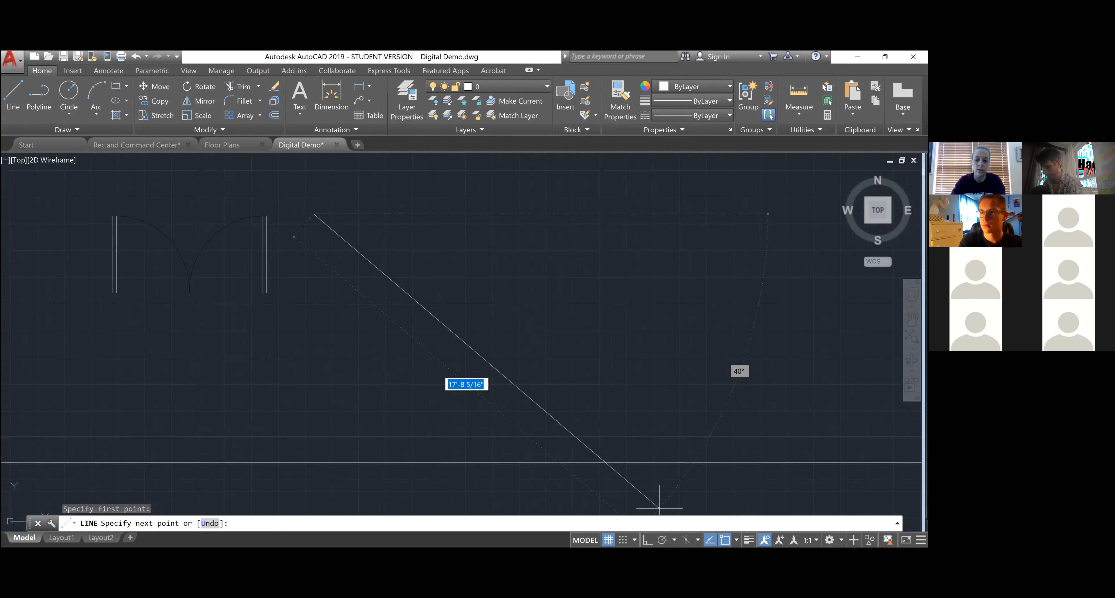
key(F8)
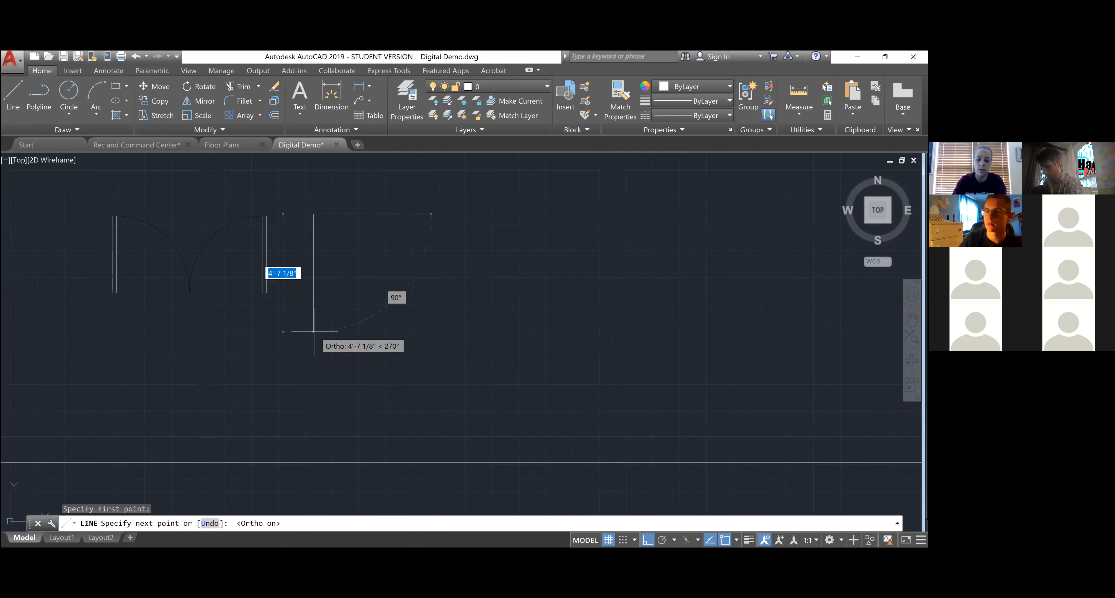
text(3')
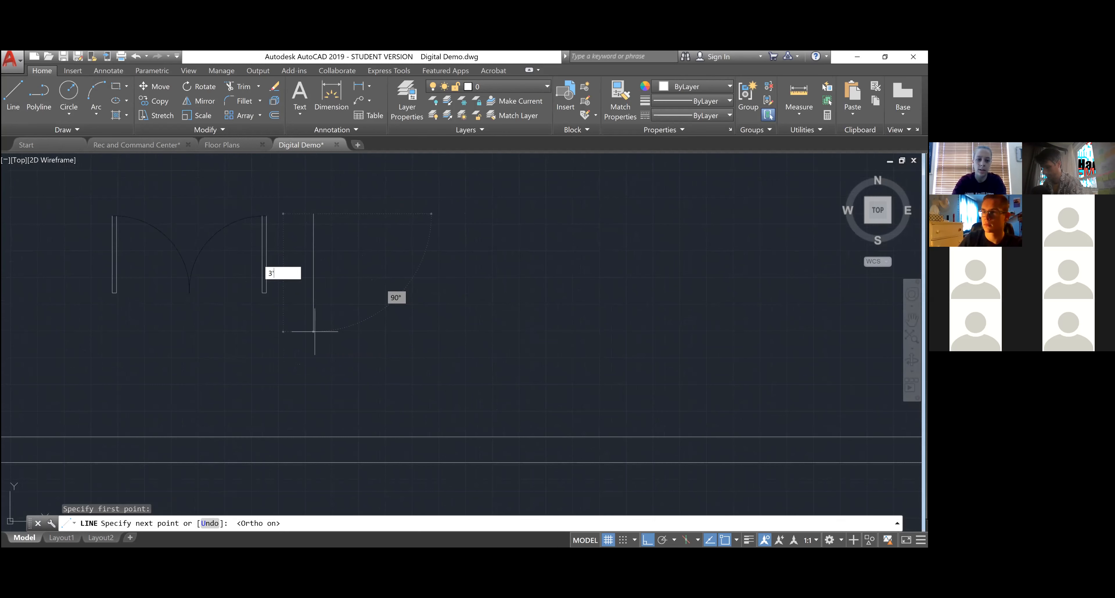
key(Return)
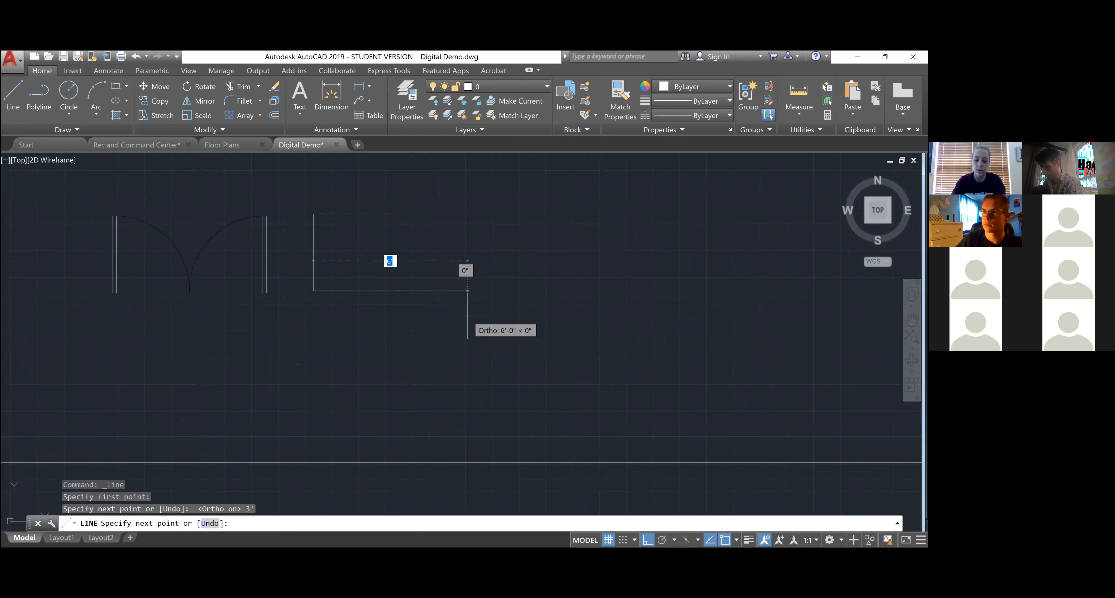
text(2")
key(Return)
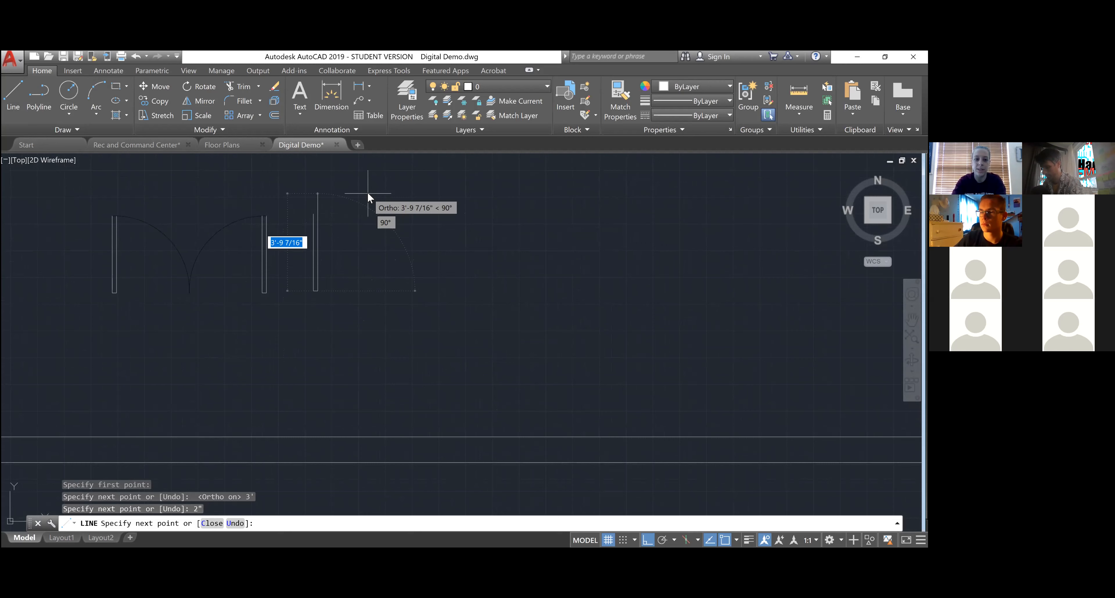
text(3')
key(Return)
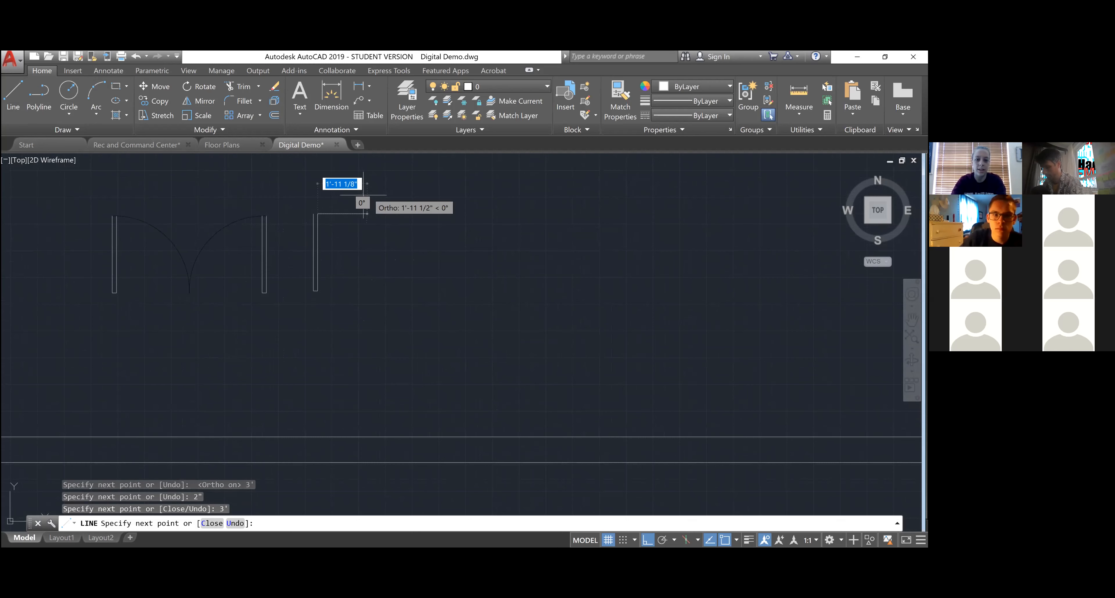
right_click(360, 195)
click(378, 201)
- Select the door leaf's right edge line
scroll(308, 211, up, 4)
scroll(318, 243, down, 4)
scroll(325, 277, up, 4)
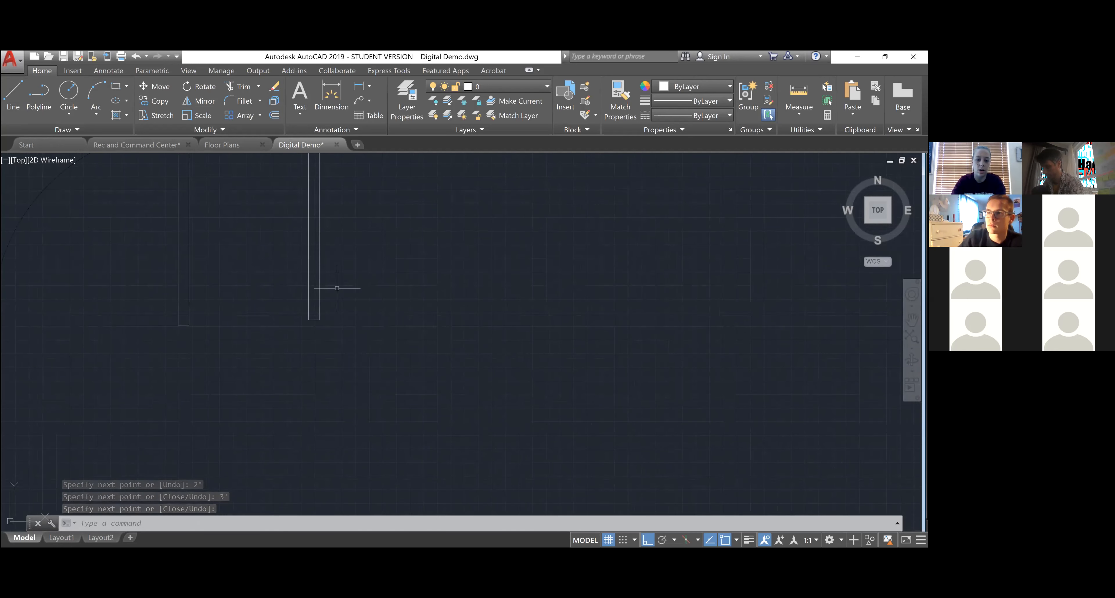
click(308, 290)
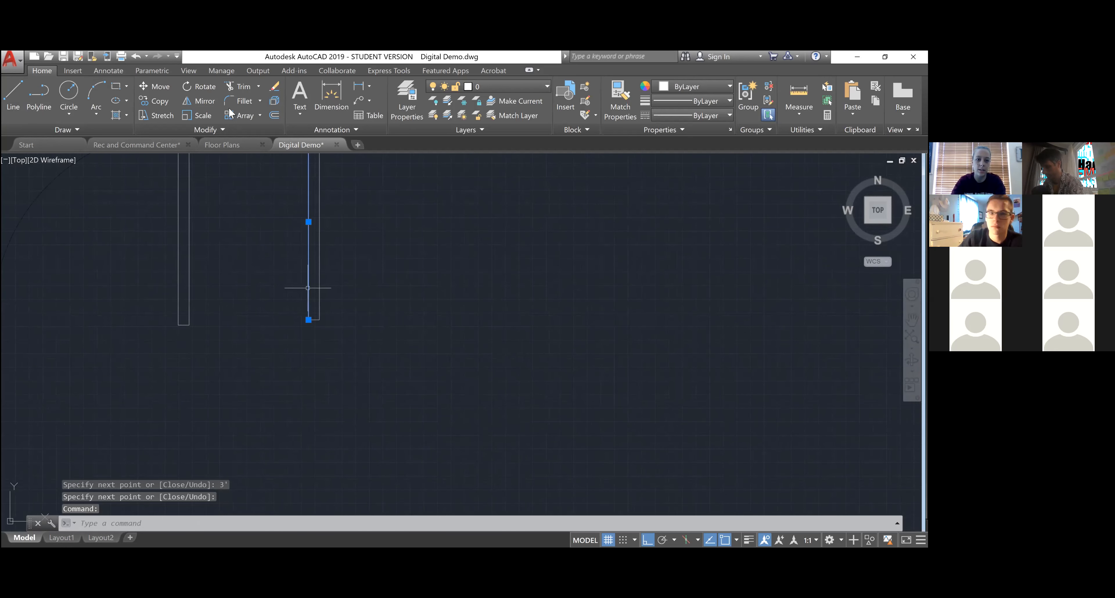
- Offset the new door leaf's right edge 3' to the right
click(276, 115)
text(3')
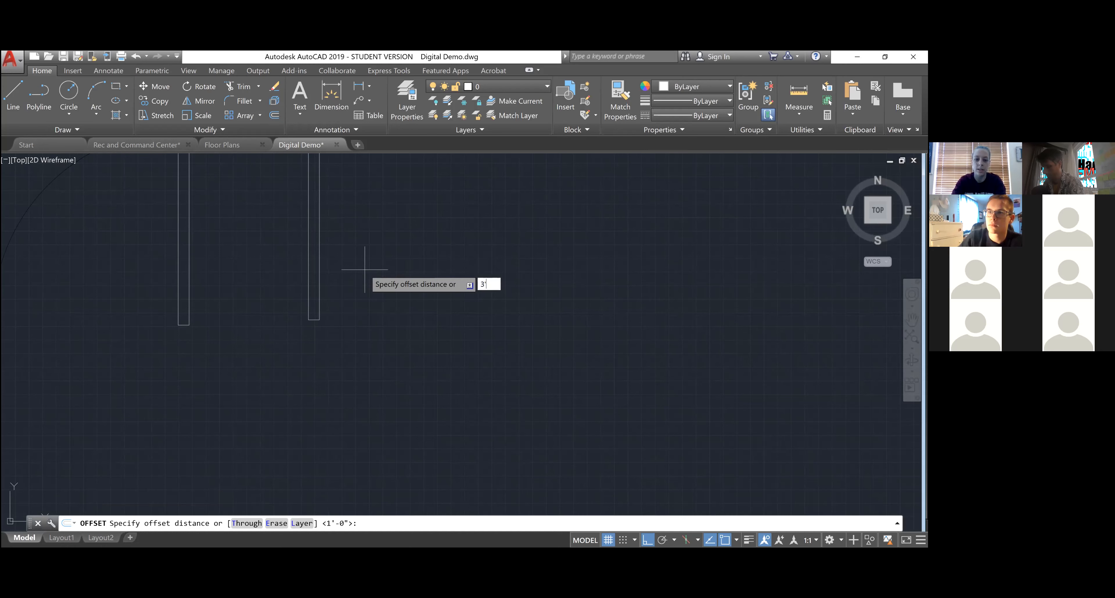
key(Return)
scroll(370, 269, down, 2)
click(351, 271)
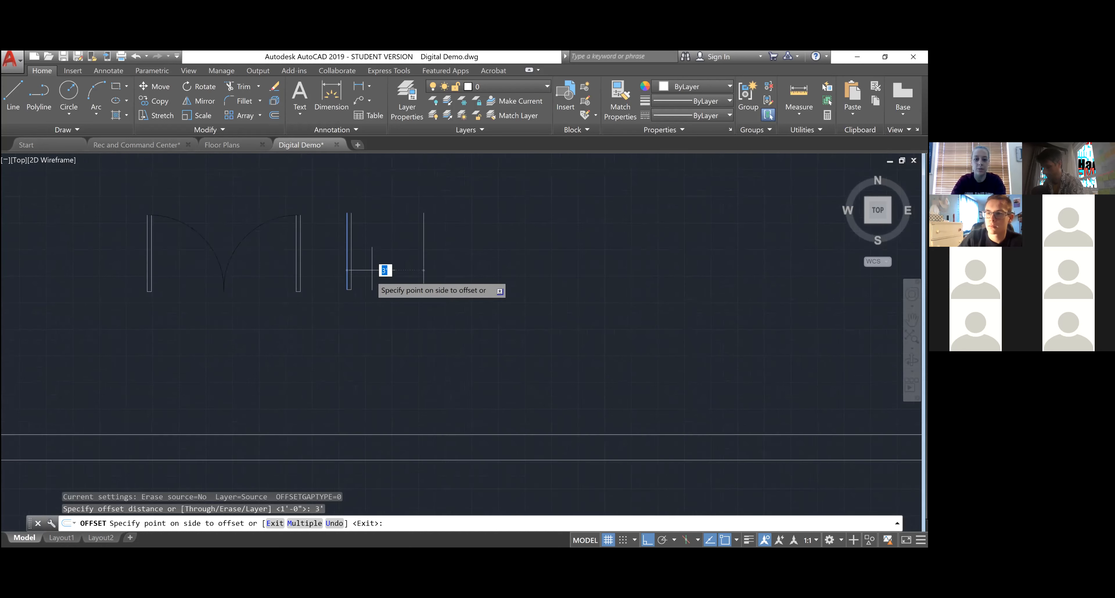
scroll(371, 276, down, 1)
scroll(438, 255, up, 1)
click(438, 255)
right_click(438, 256)
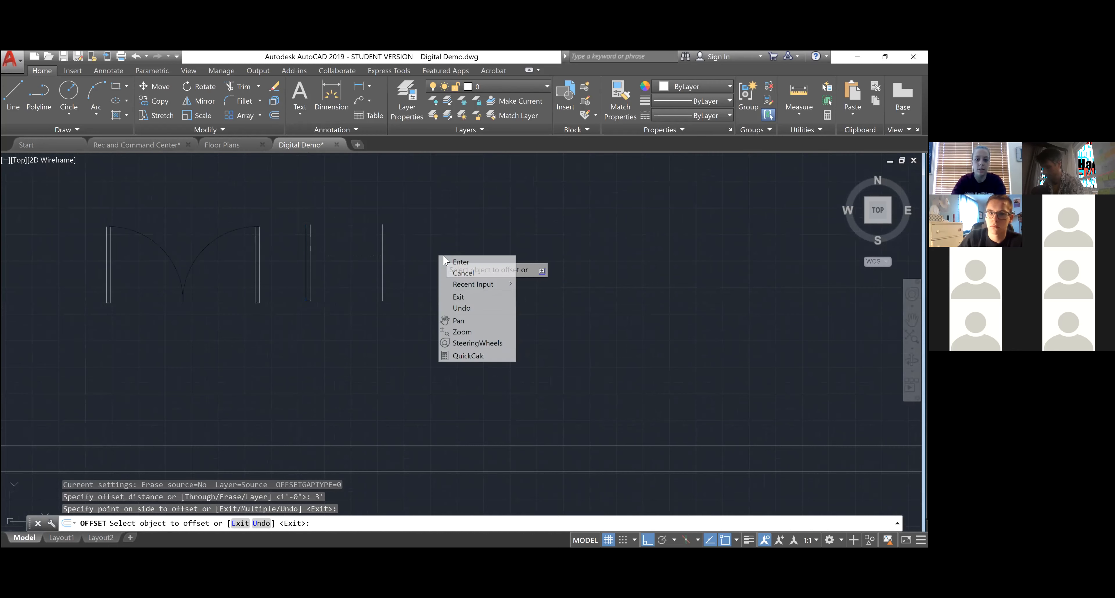
click(452, 262)
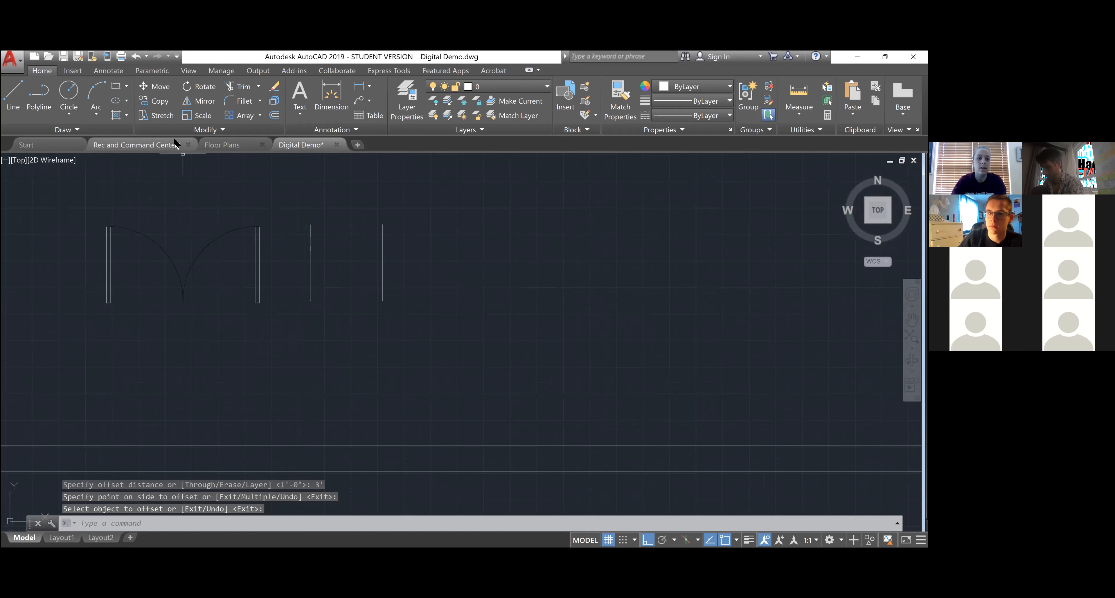
click(67, 110)
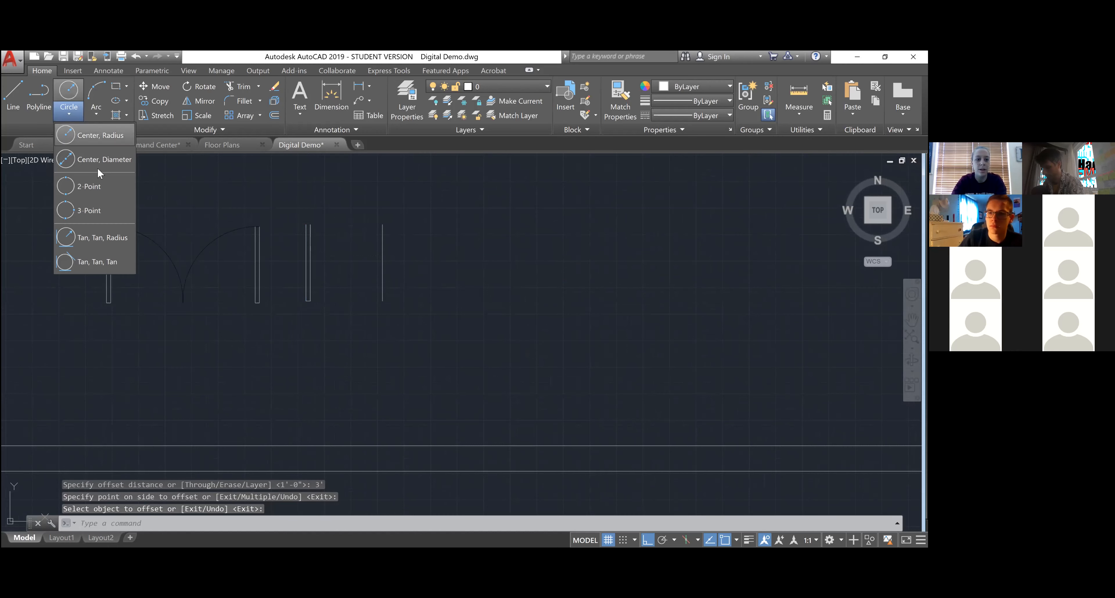
click(96, 107)
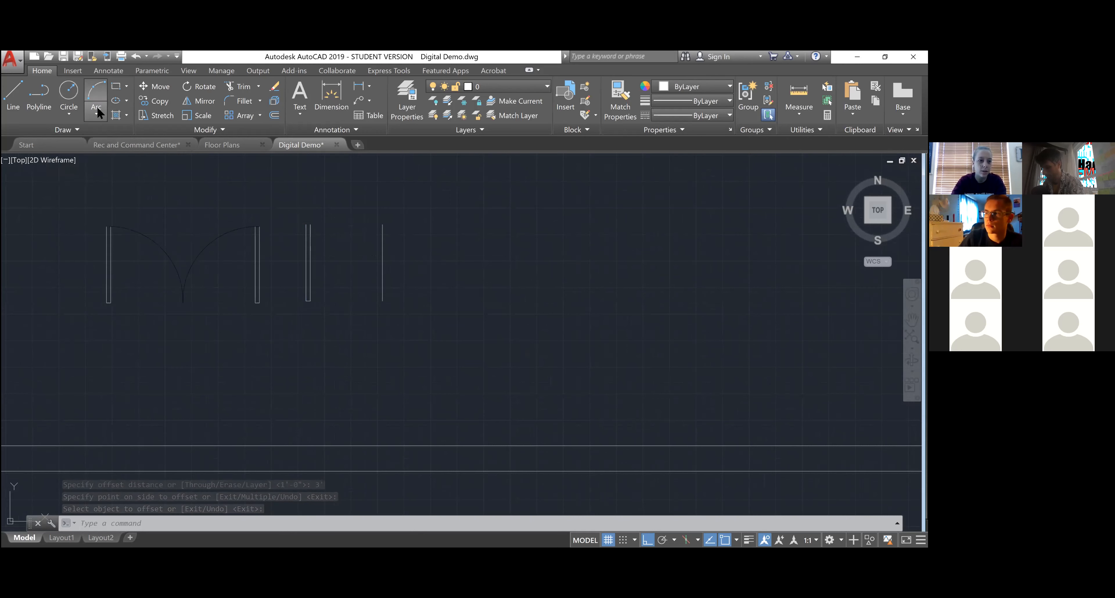
click(96, 106)
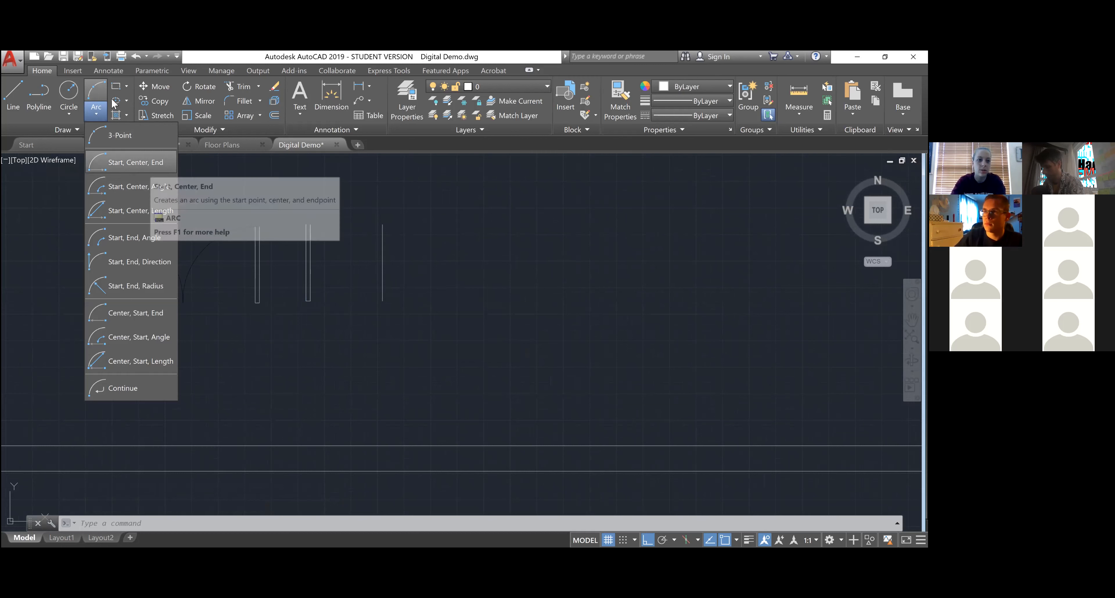
click(69, 115)
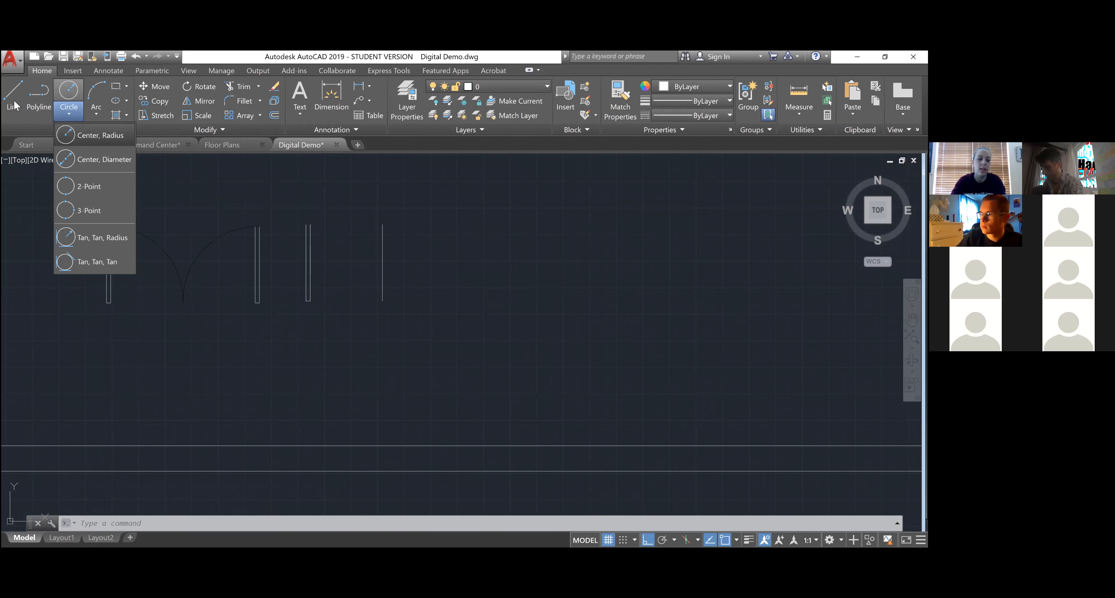
click(37, 104)
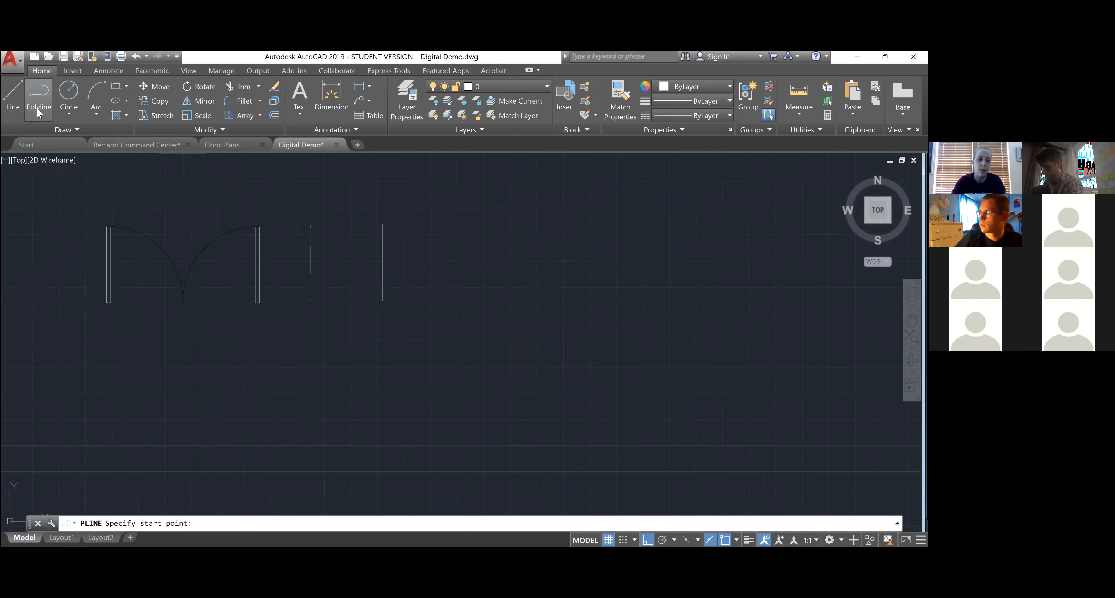
click(66, 110)
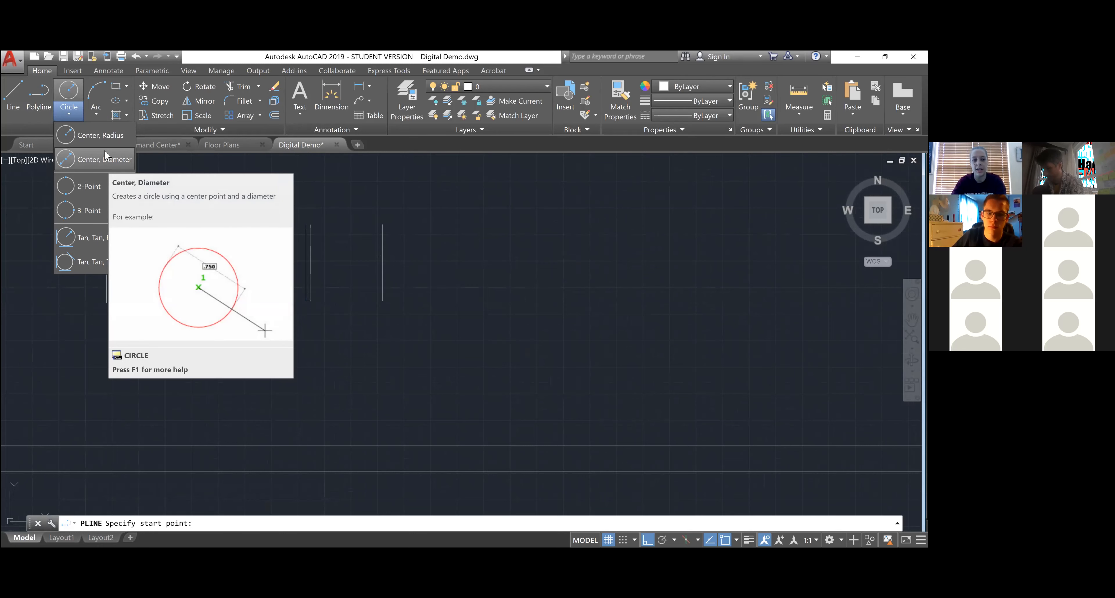
click(96, 111)
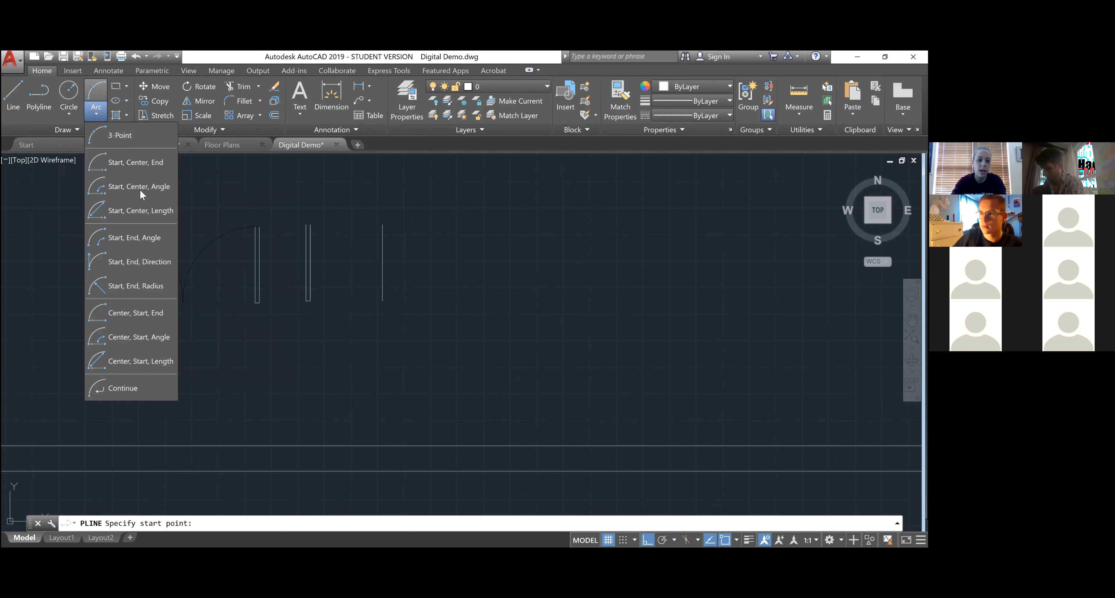
click(160, 289)
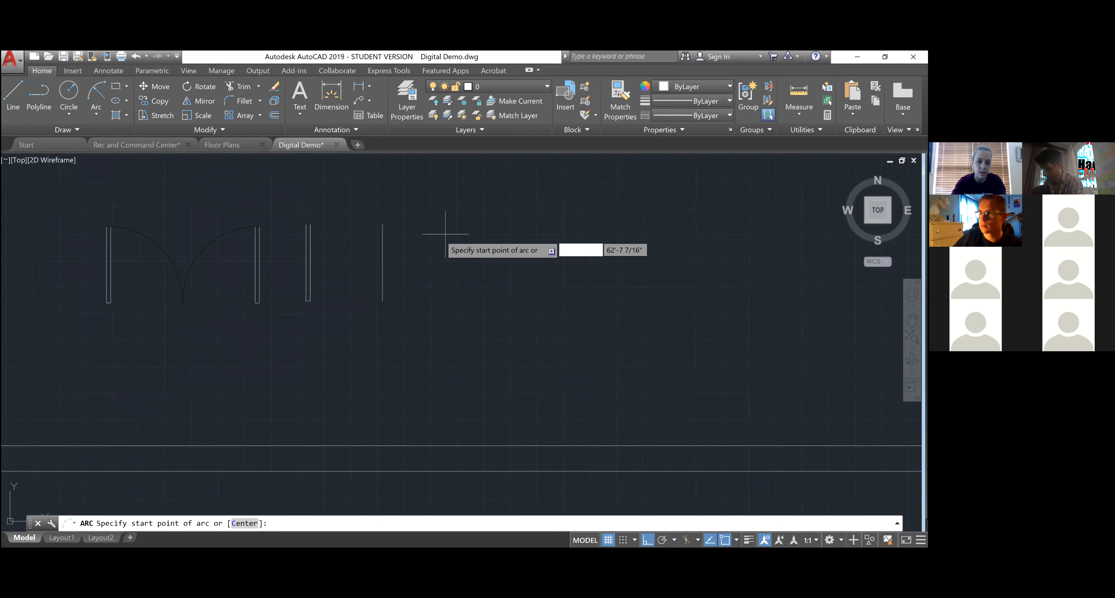
scroll(424, 243, up, 4)
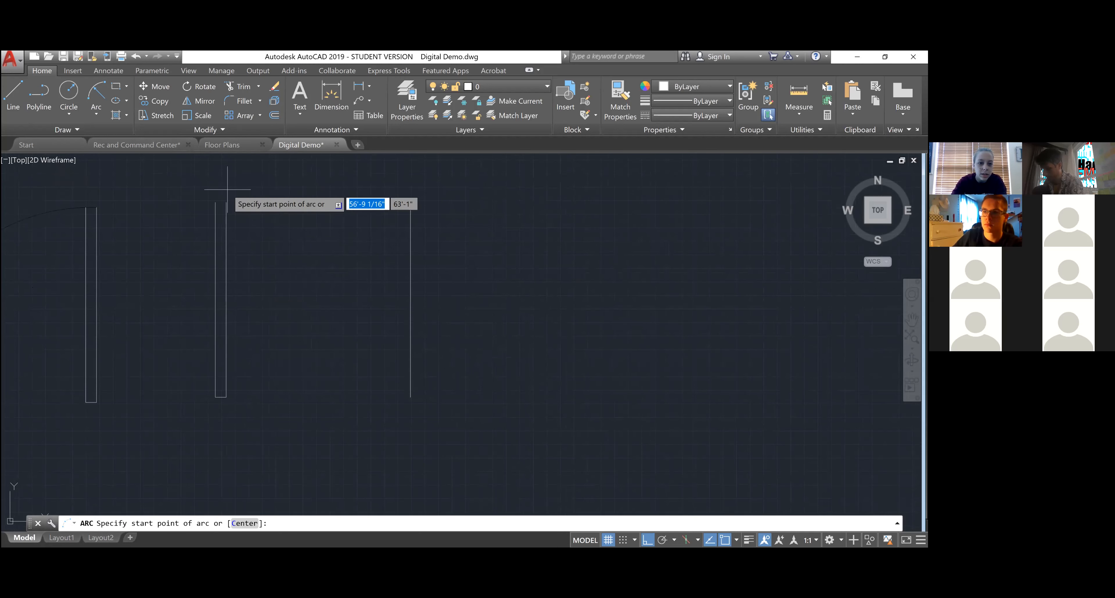
click(215, 202)
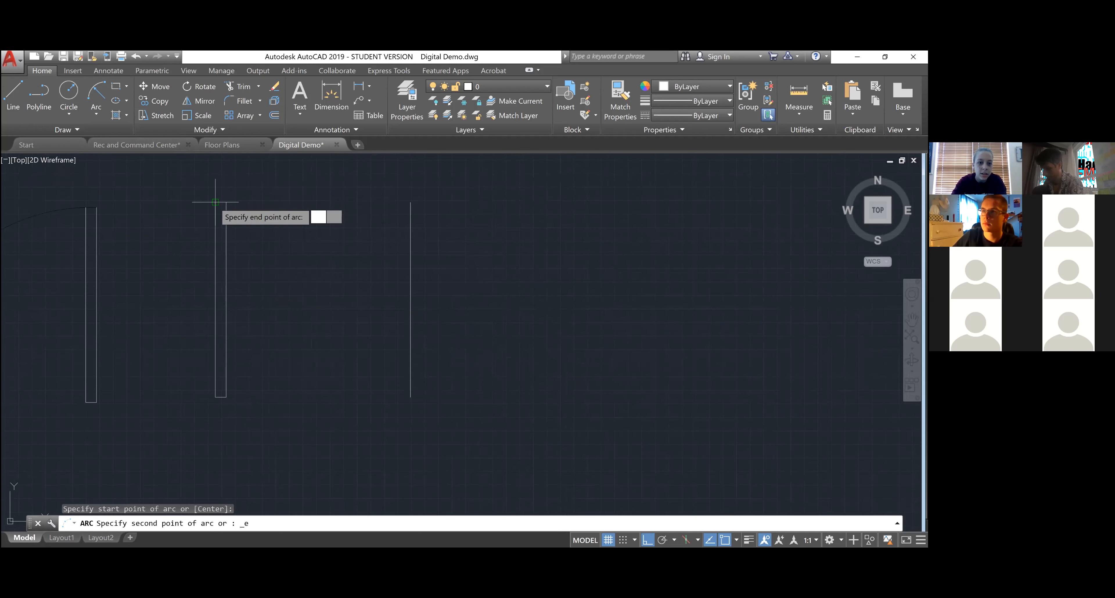
click(410, 396)
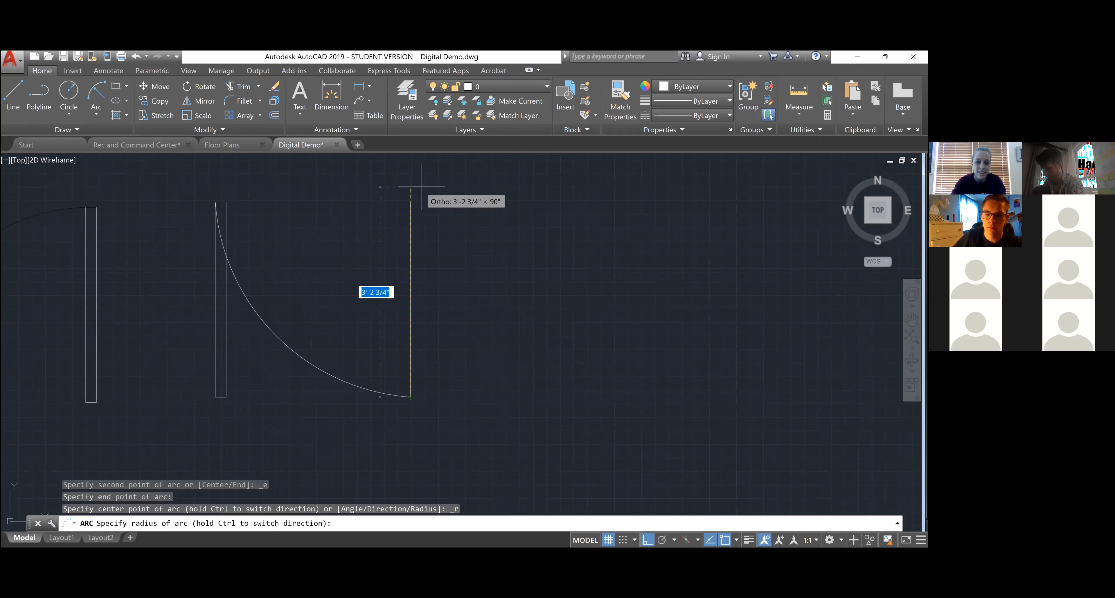
key(Return)
key(Escape)
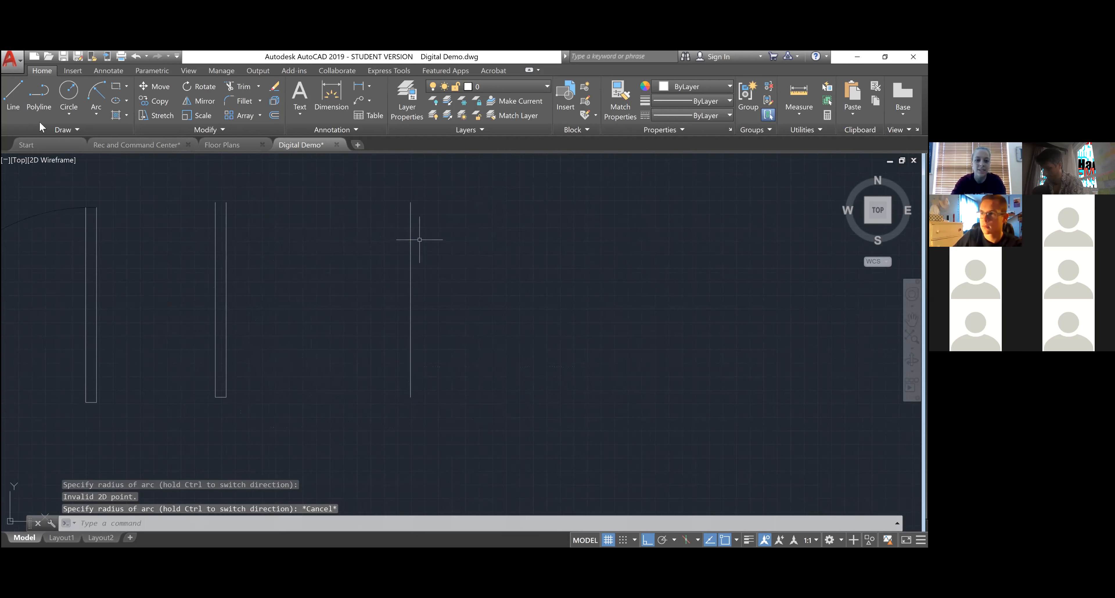
click(95, 116)
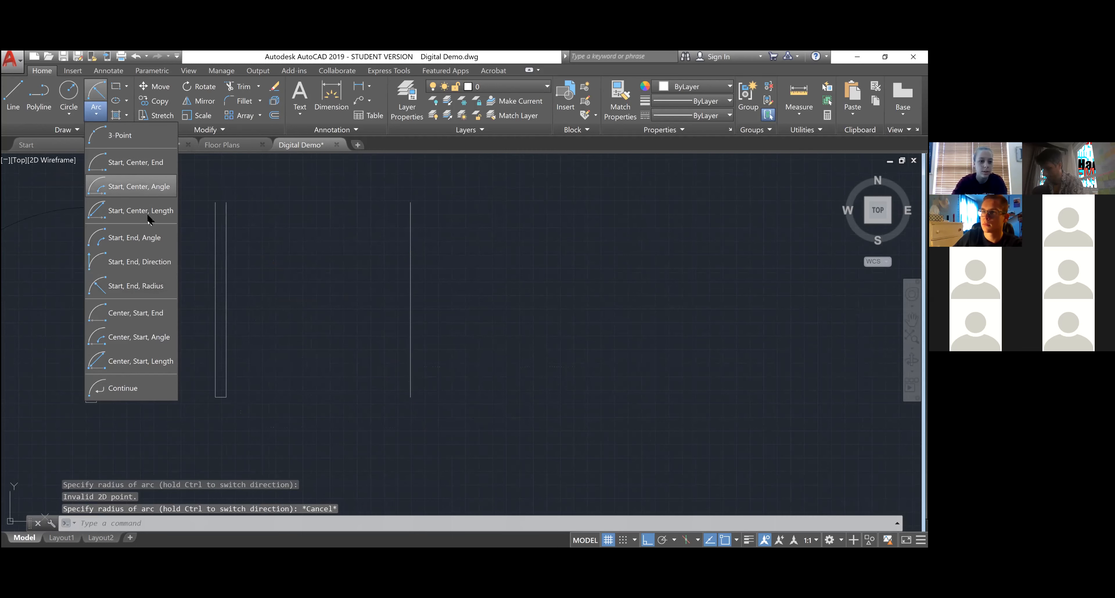
- Draw a Start-End-Direction arc from the door leaf top to the offset line's bottom
click(152, 262)
scroll(215, 202, up, 3)
click(215, 202)
scroll(332, 226, down, 3)
click(448, 404)
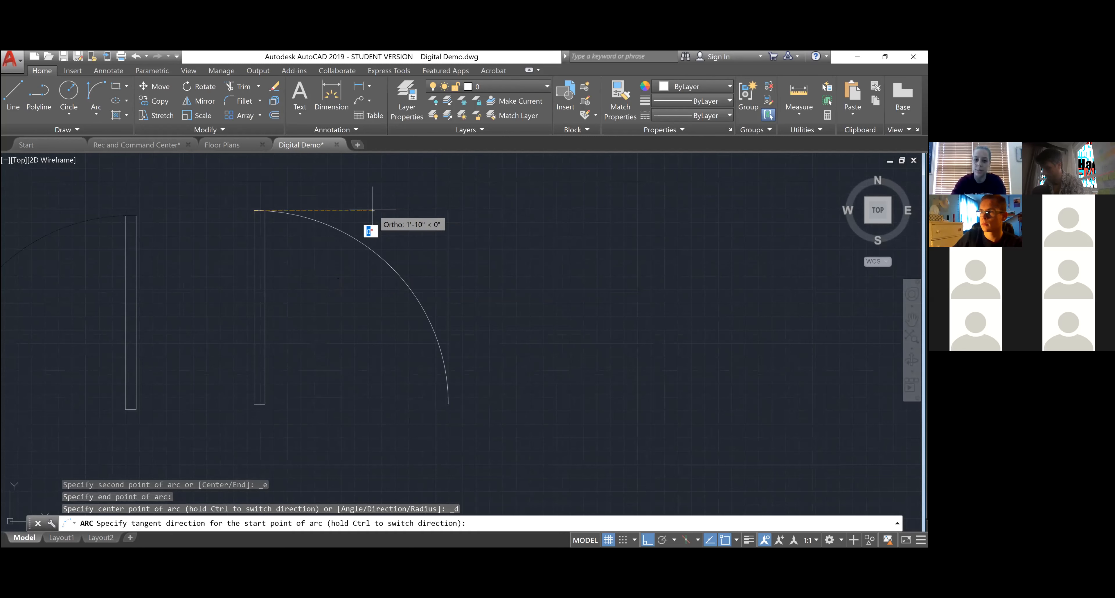
scroll(372, 239, down, 3)
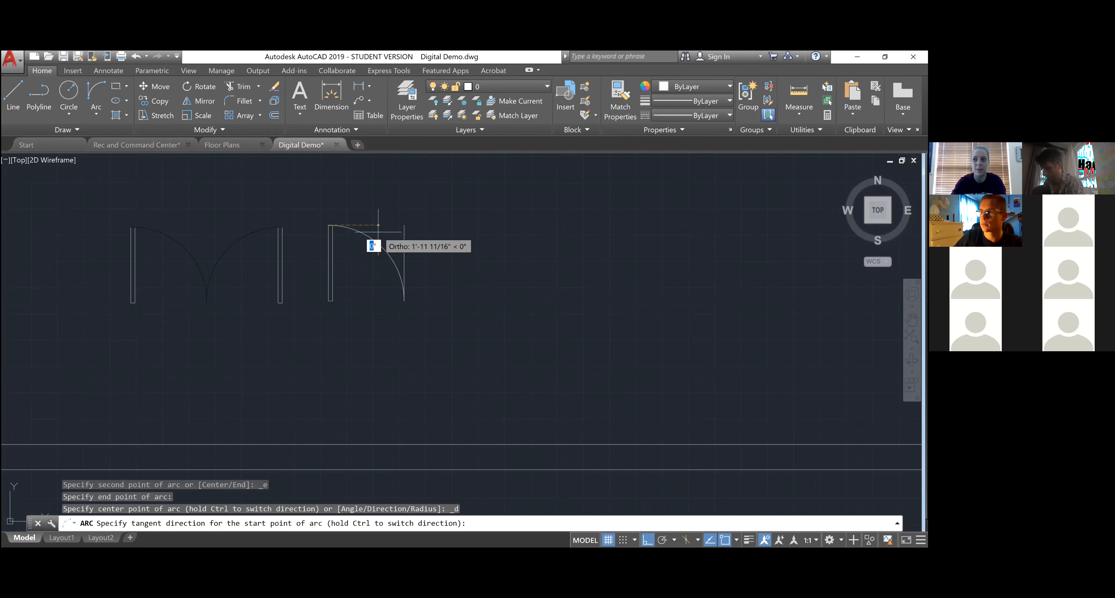
click(378, 225)
scroll(214, 225, up, 2)
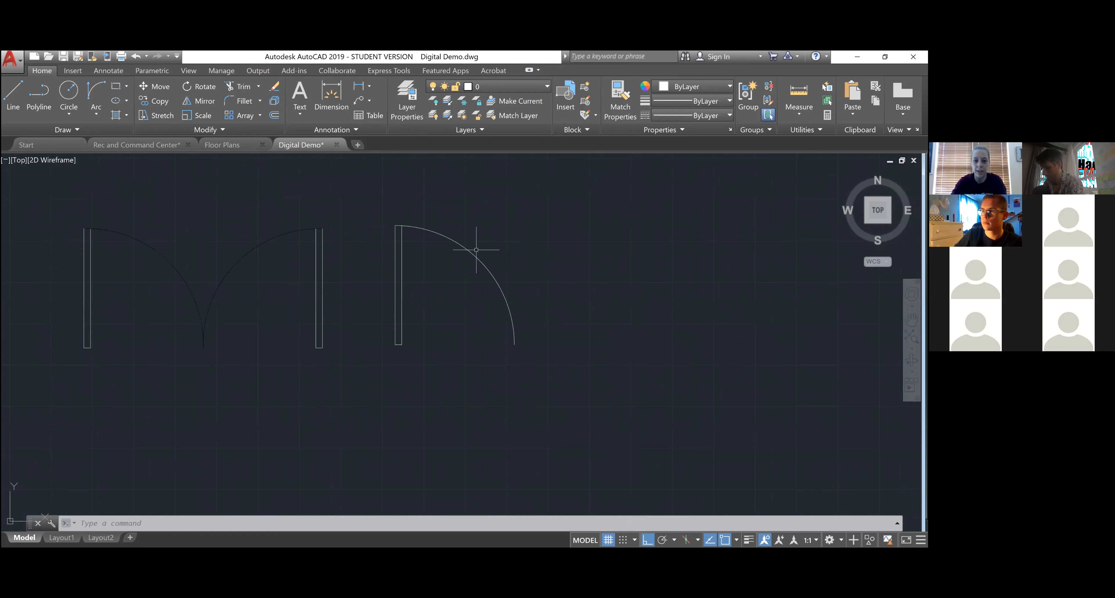
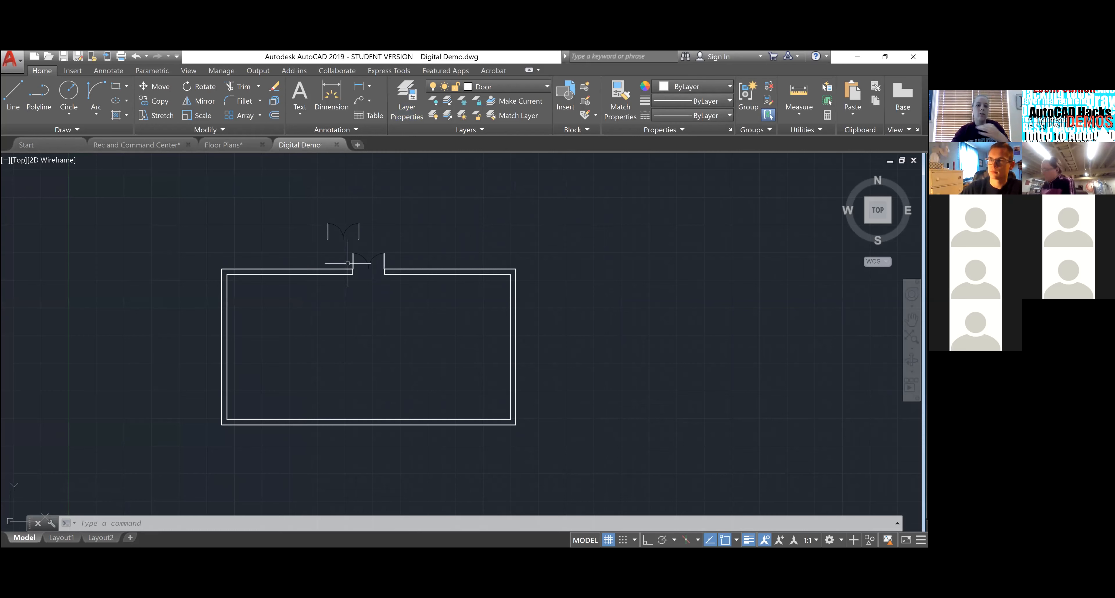
- Start a line on the left inner wall and draw its first segment perpendicular to the wall
click(13, 99)
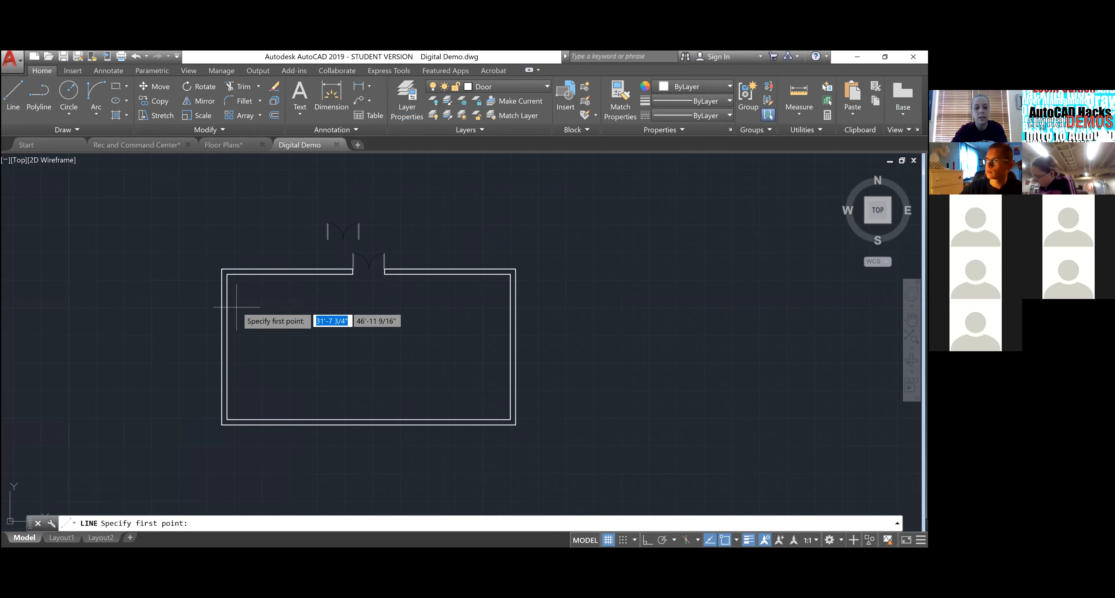
scroll(236, 308, up, 4)
click(209, 320)
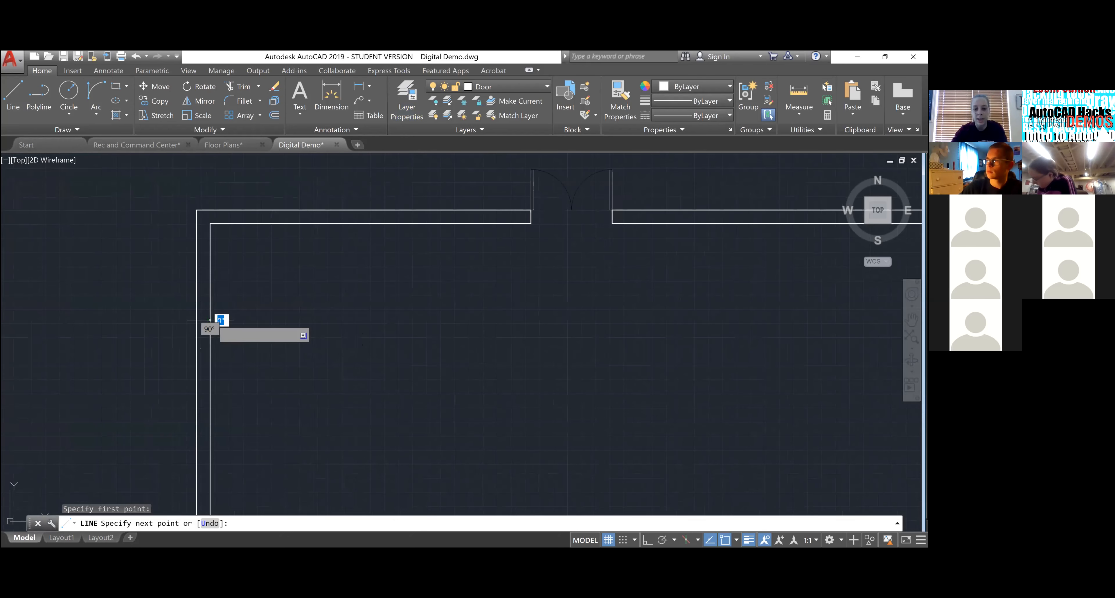
scroll(210, 318, down, 6)
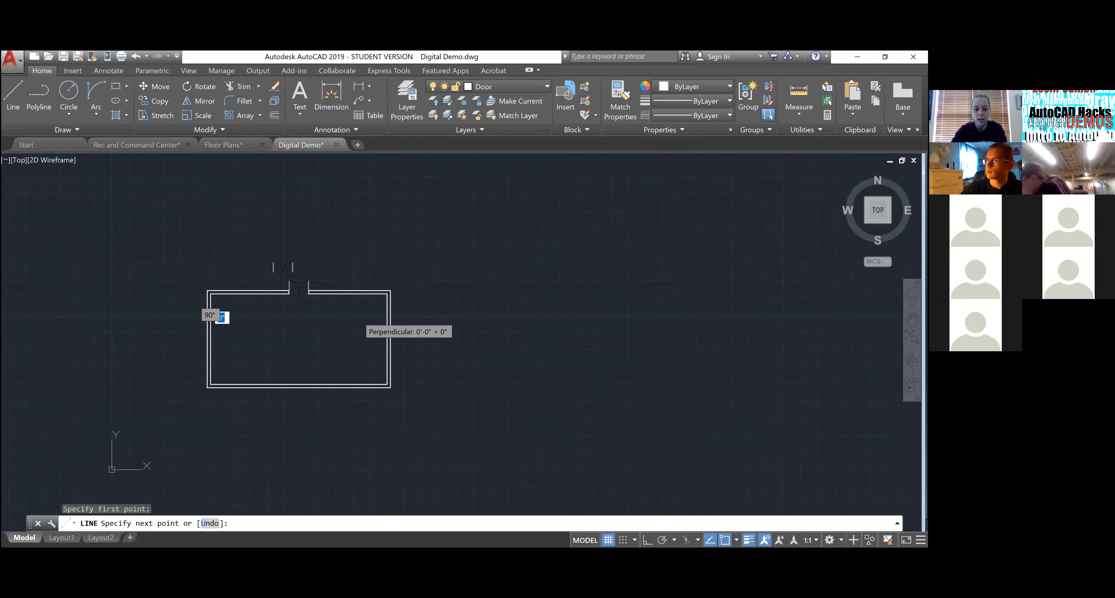
click(358, 317)
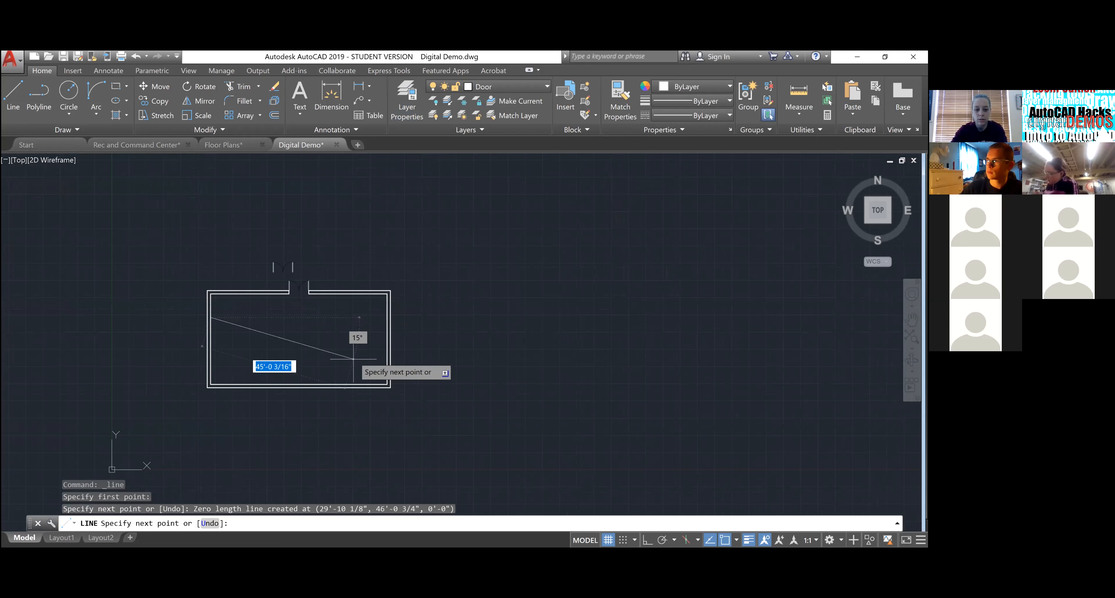
- With Ortho on, continue the outline right to the wall, then down, left and back up
key(F8)
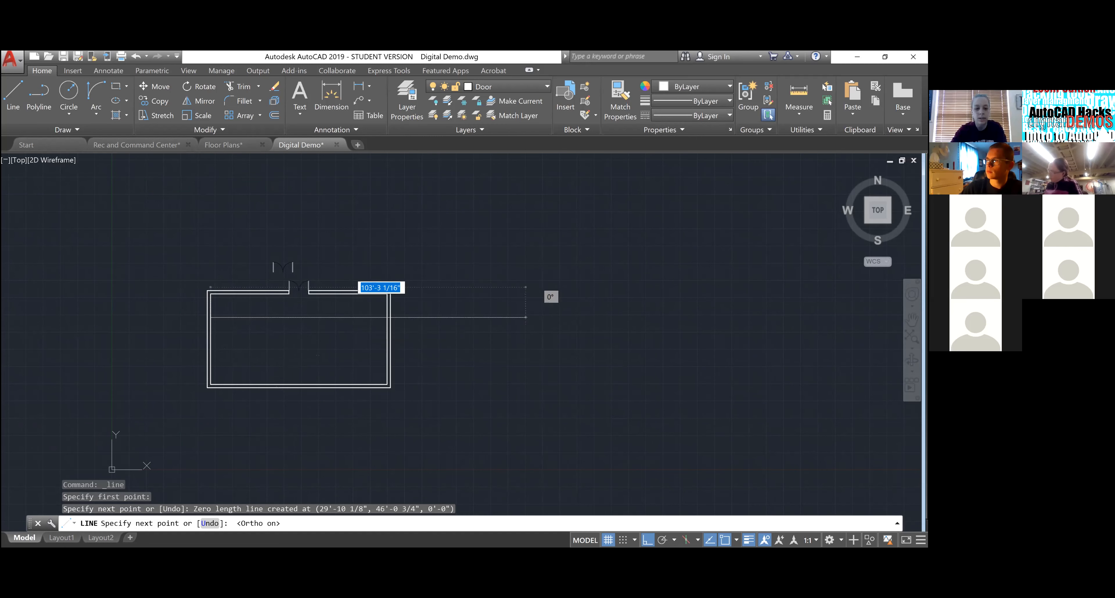
scroll(368, 326, up, 4)
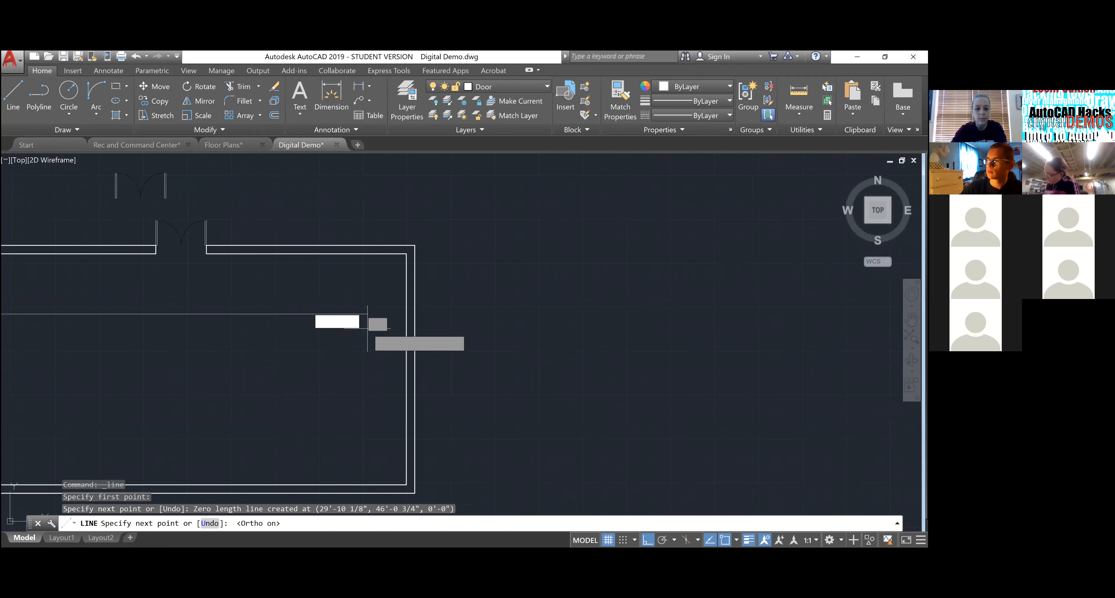
click(368, 327)
scroll(367, 327, down, 4)
click(370, 355)
click(252, 355)
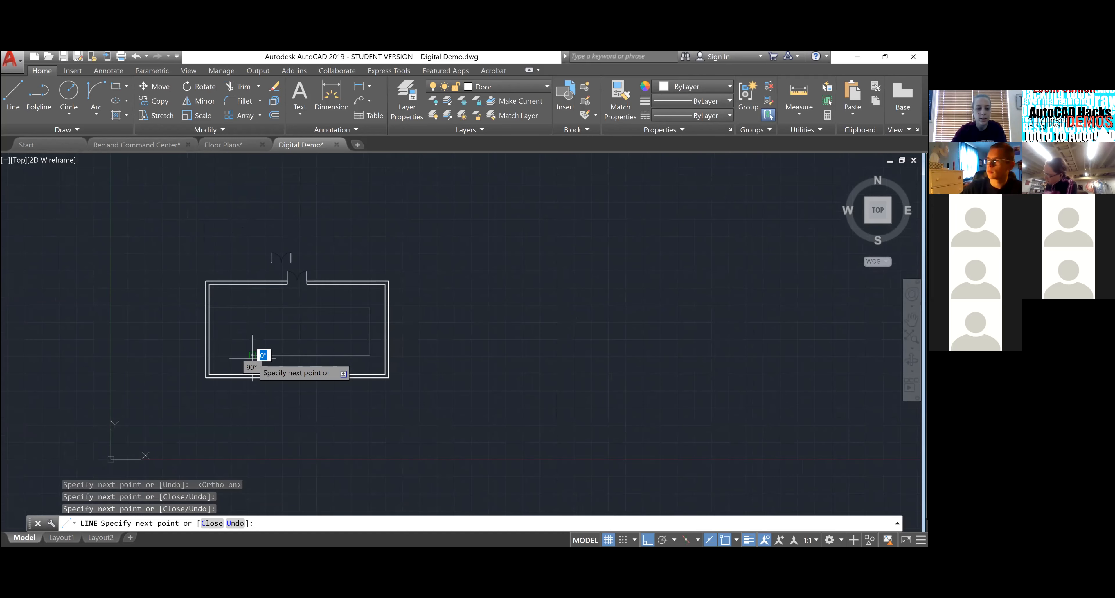
click(255, 321)
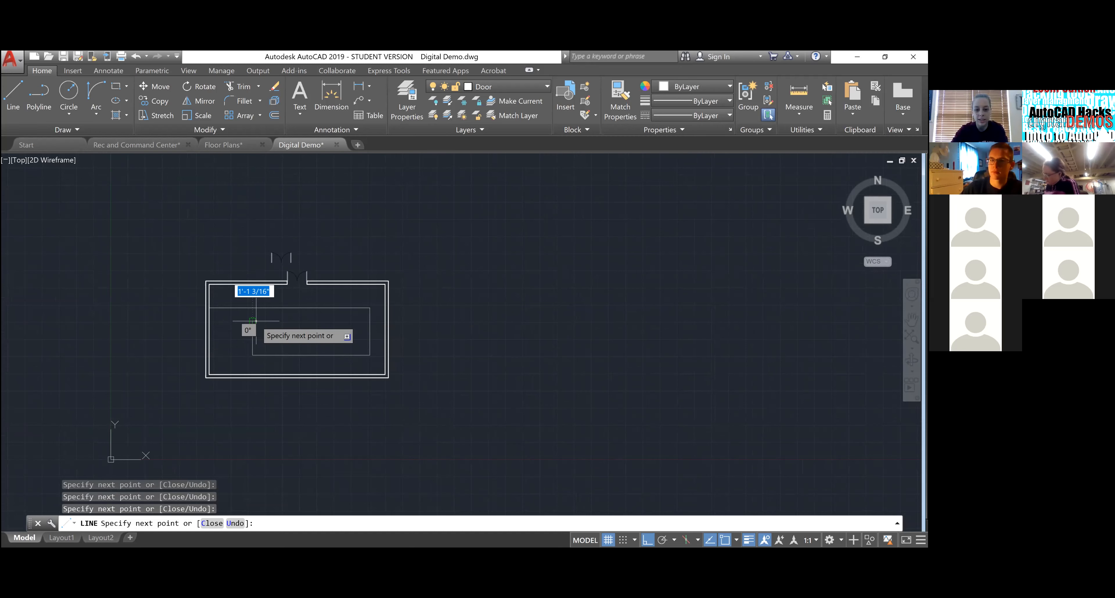
key(Return)
scroll(272, 321, up, 4)
click(381, 288)
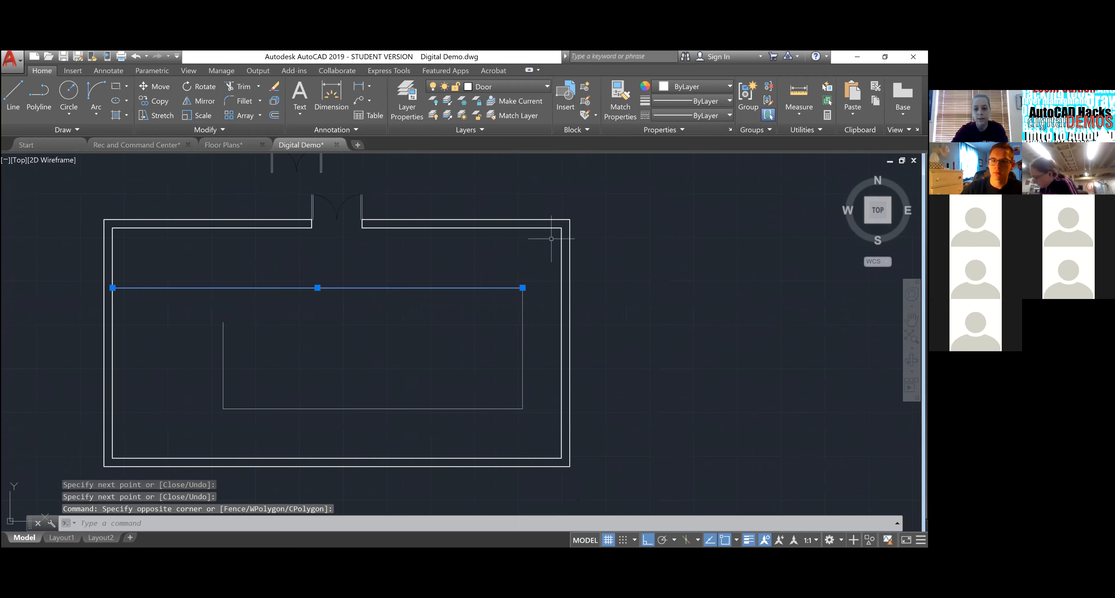
- Set up Extend with the inner wall outline as the boundary
key(Escape)
key(Escape)
click(564, 290)
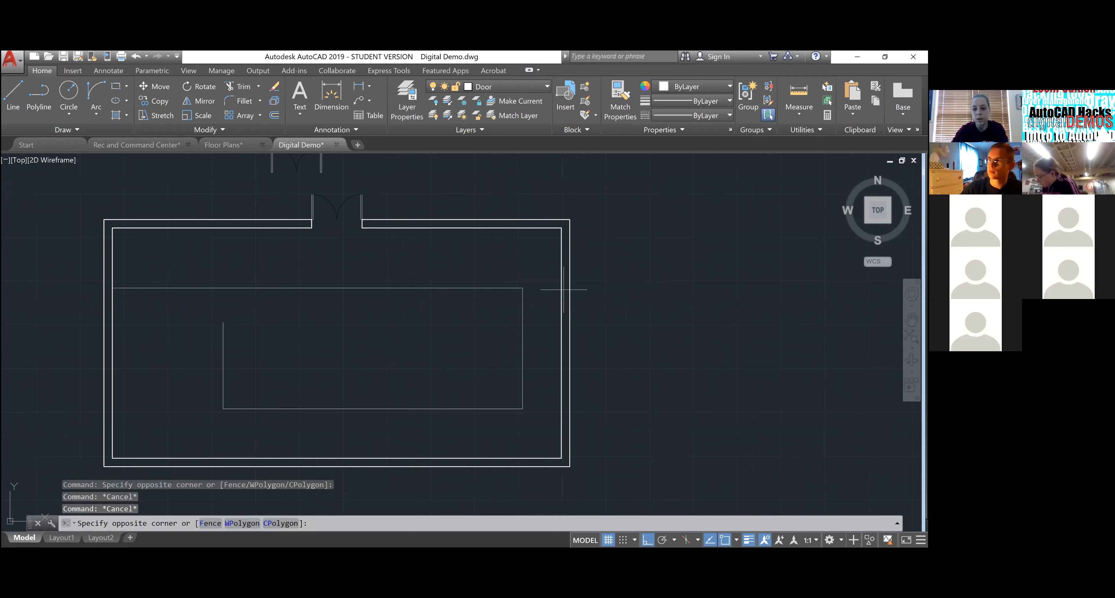
click(549, 285)
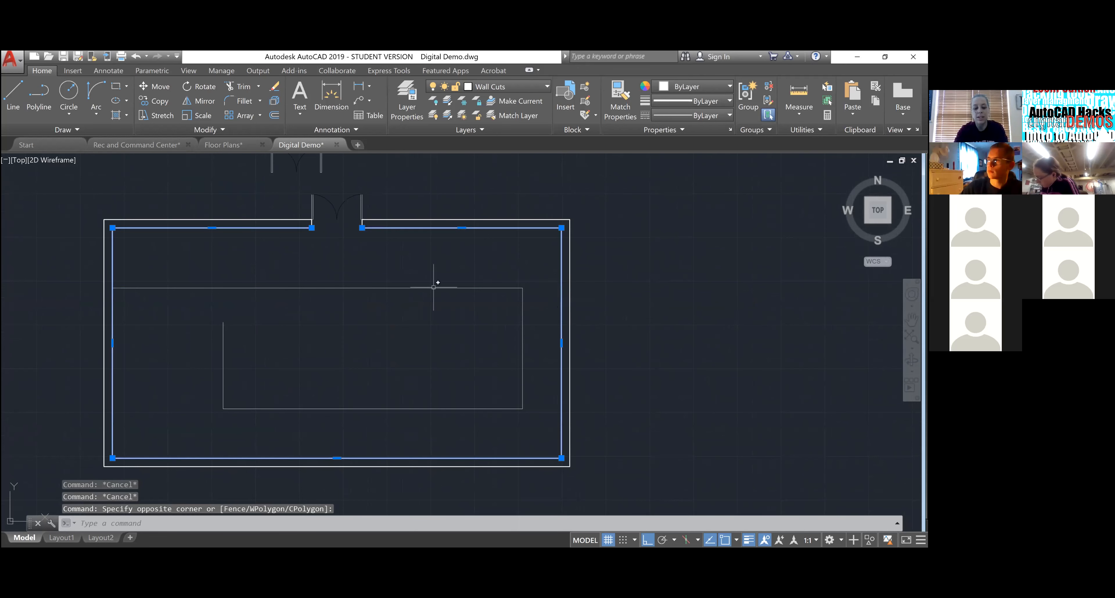
text(EXT)
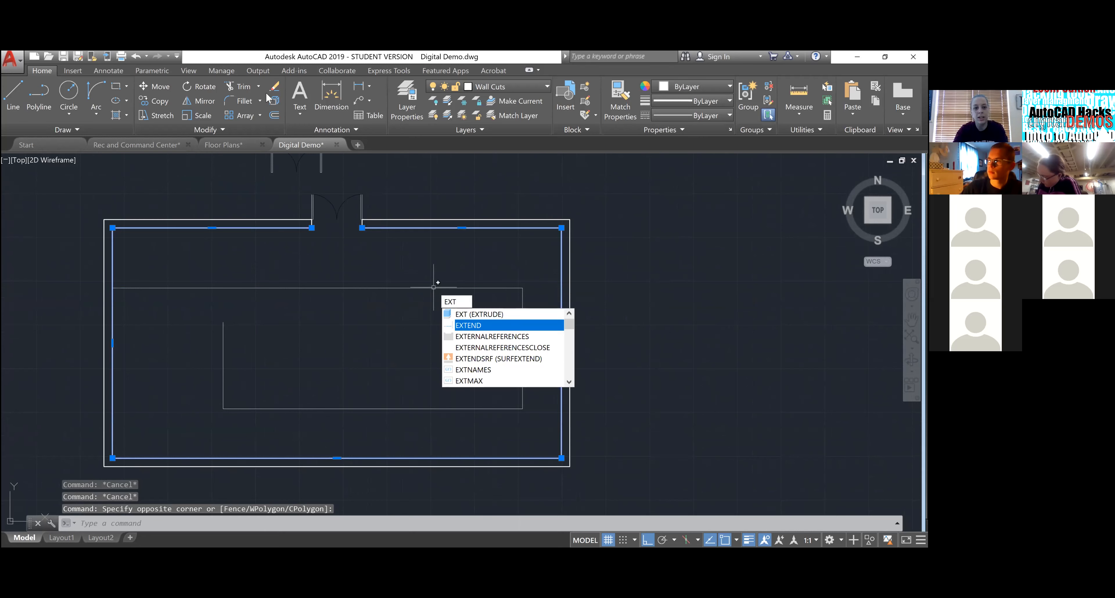
key(Return)
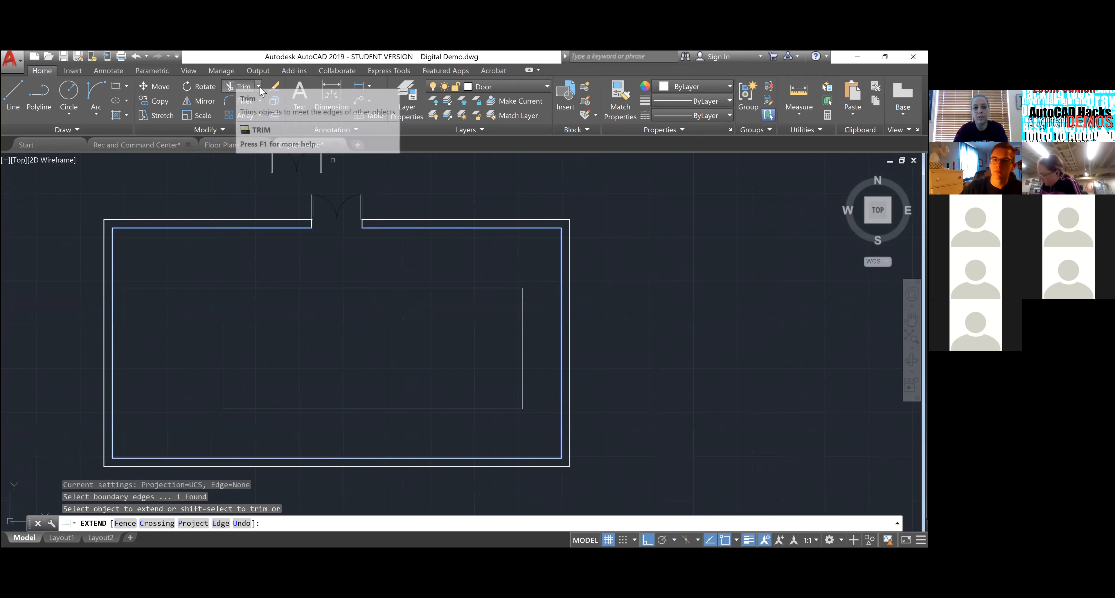
click(258, 87)
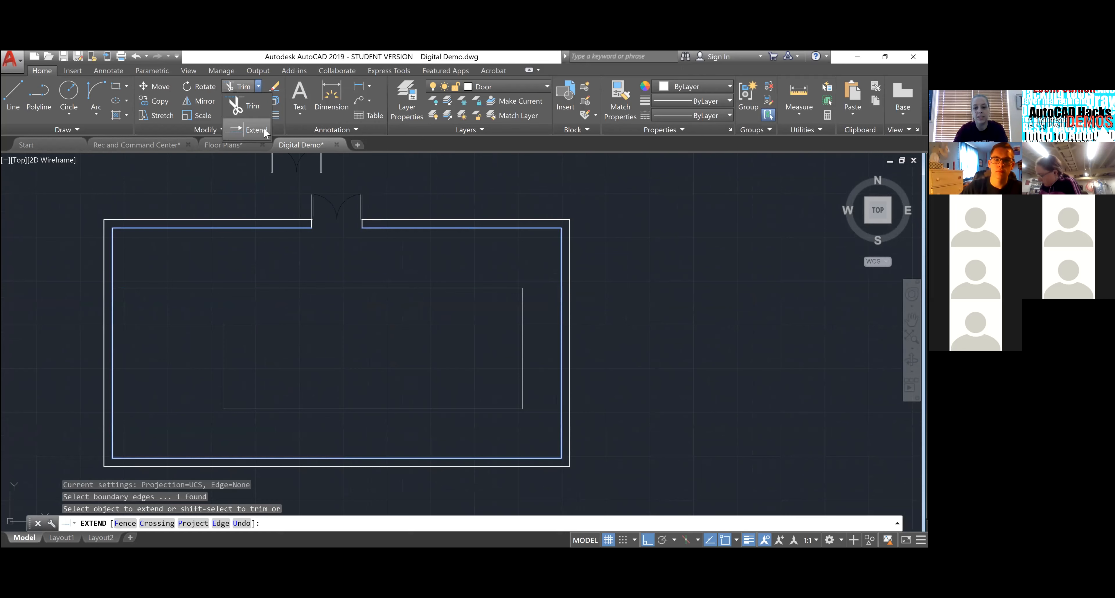
click(256, 130)
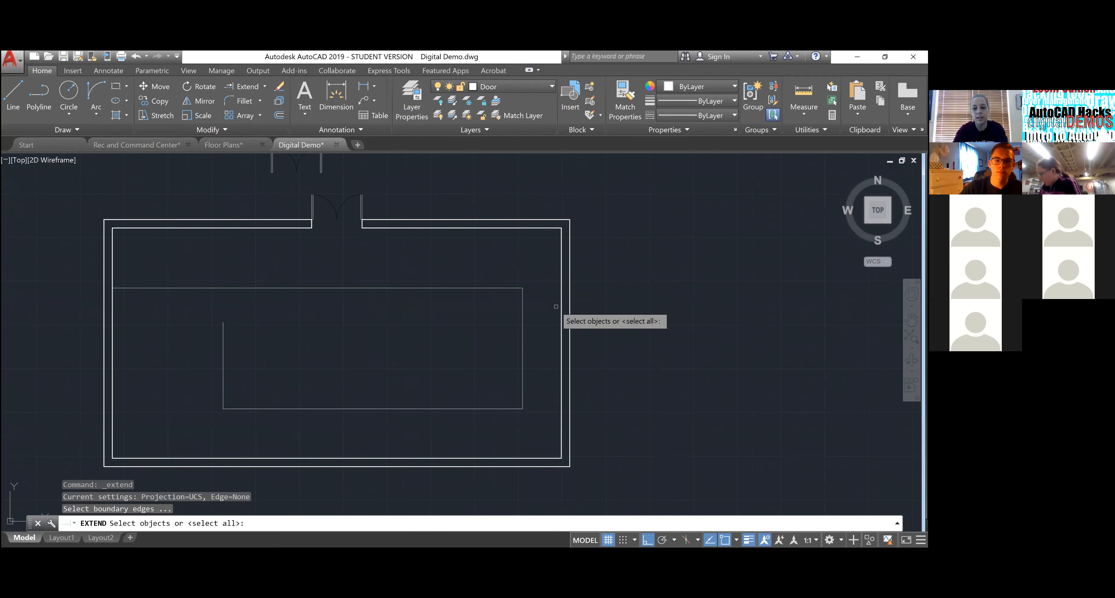
key(Escape)
key(Escape)
key(Escape)
click(562, 295)
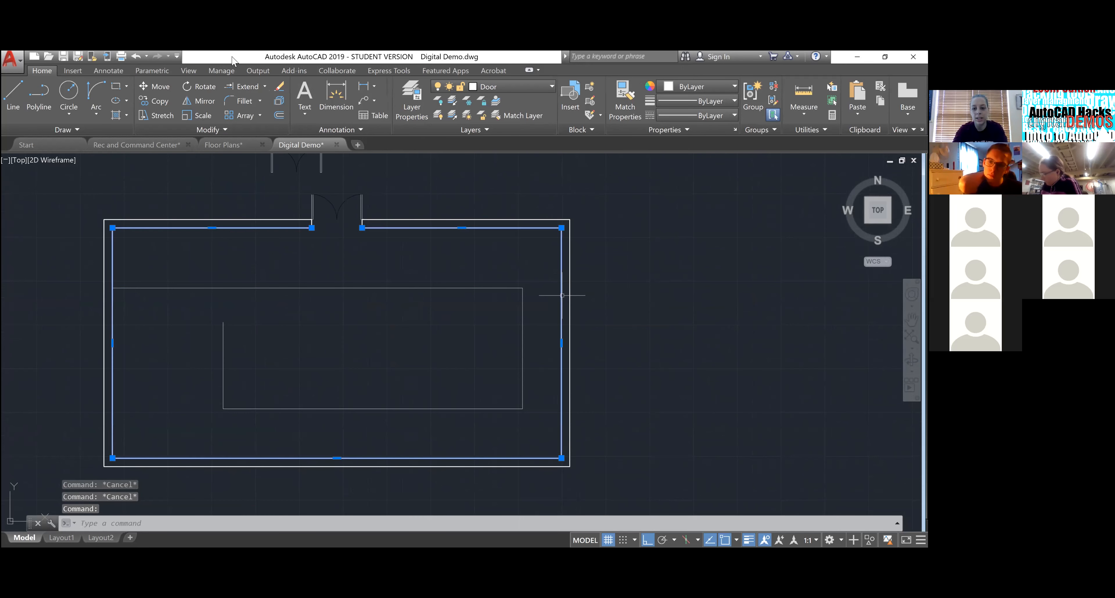
click(247, 86)
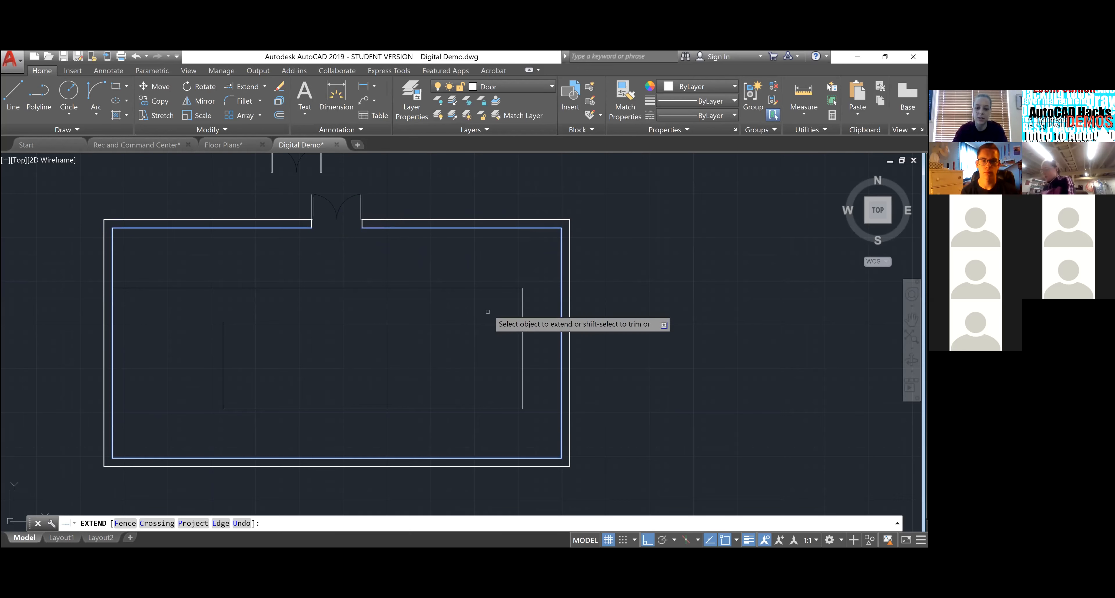
- Extend the top, bottom and both vertical interior lines to meet the inner walls
click(487, 287)
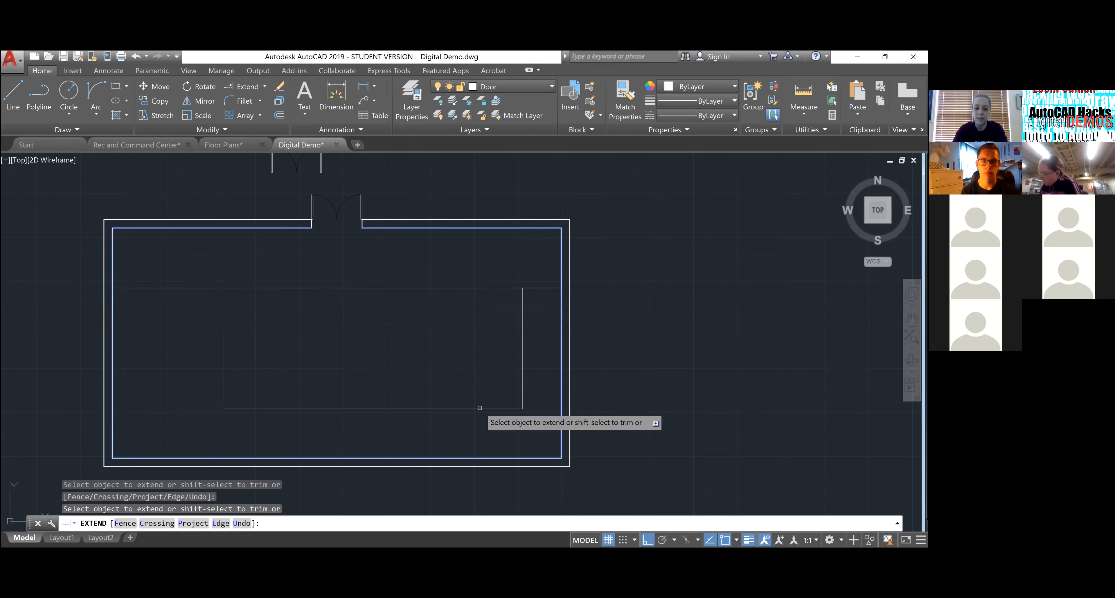
click(522, 381)
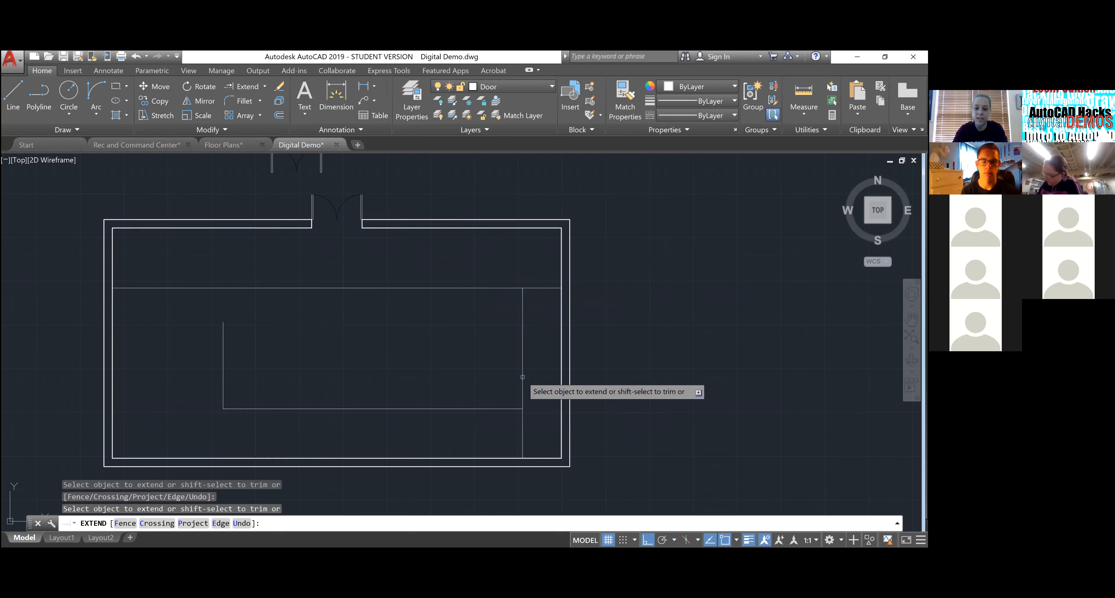
click(520, 324)
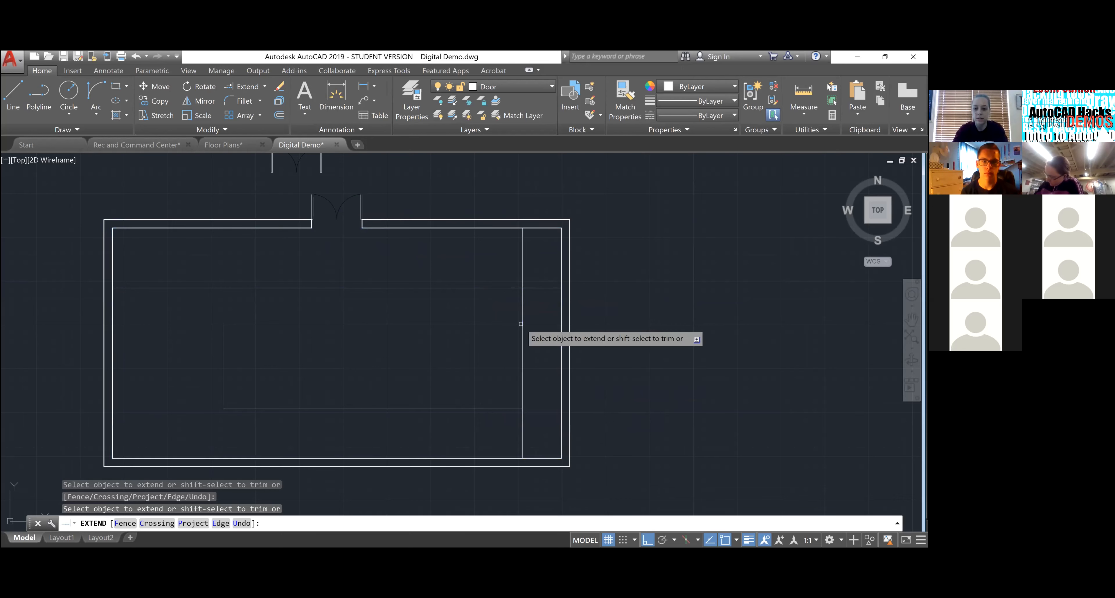
click(495, 404)
click(443, 418)
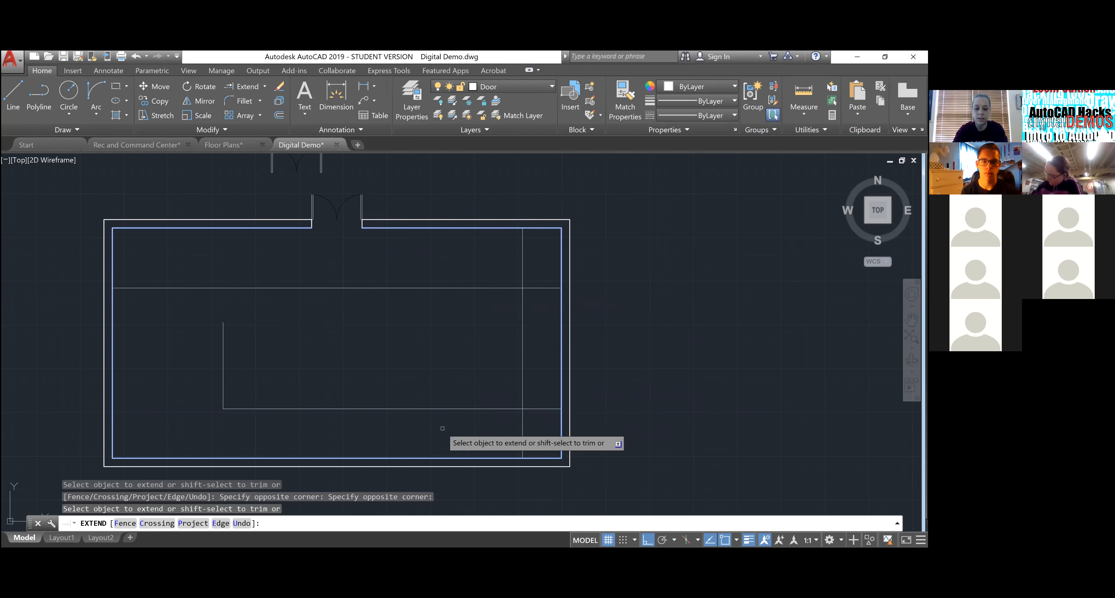
click(441, 418)
click(368, 371)
click(261, 380)
click(213, 342)
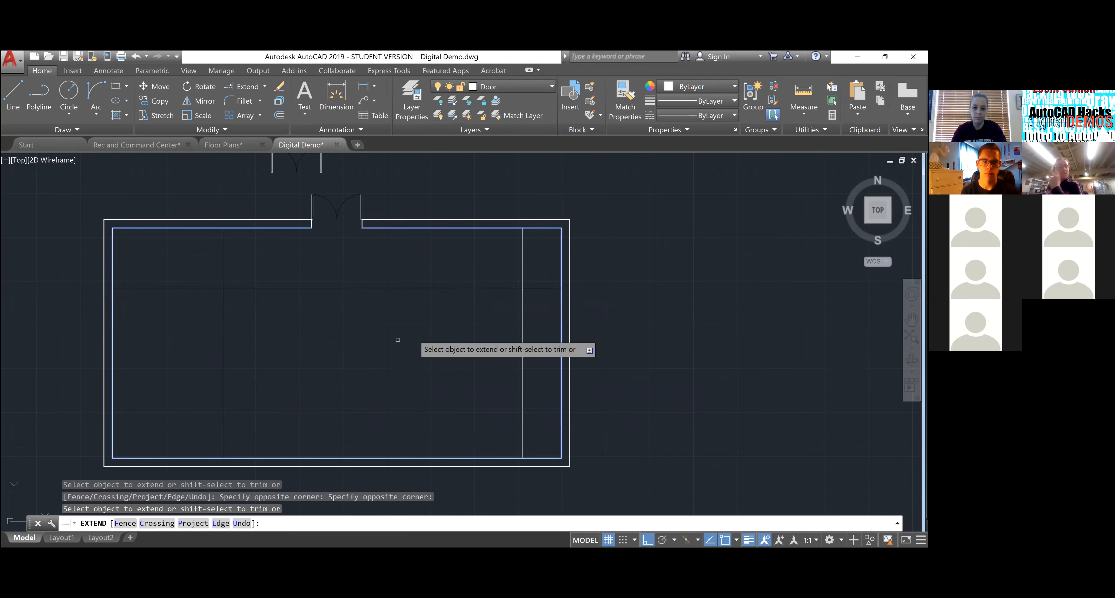
key(Escape)
key(Escape)
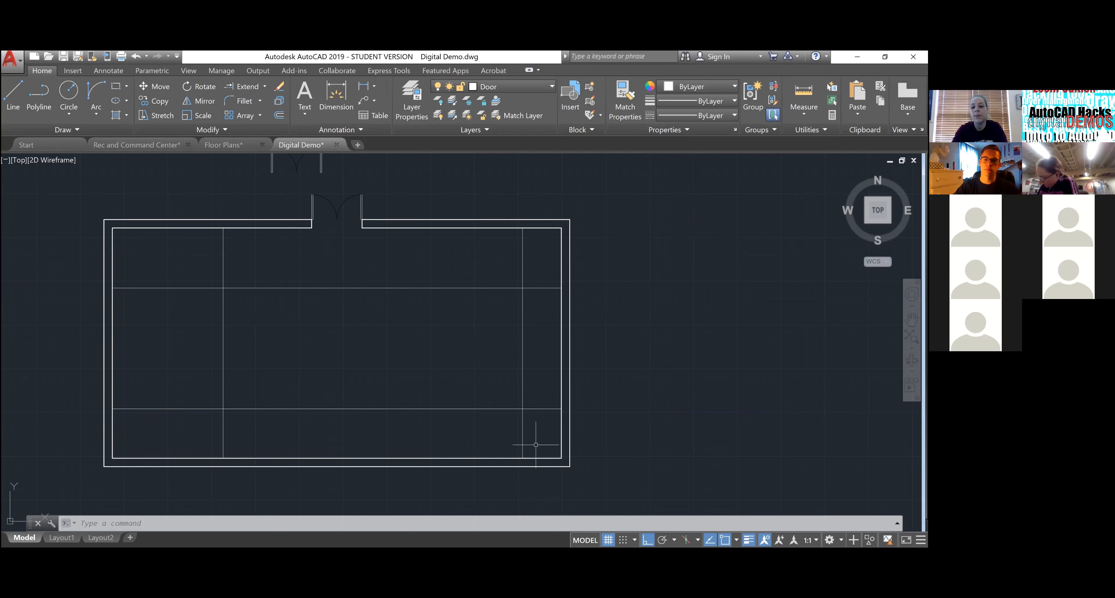
- Select the right vertical line and both horizontal lines as cutting edges for Trim
click(535, 422)
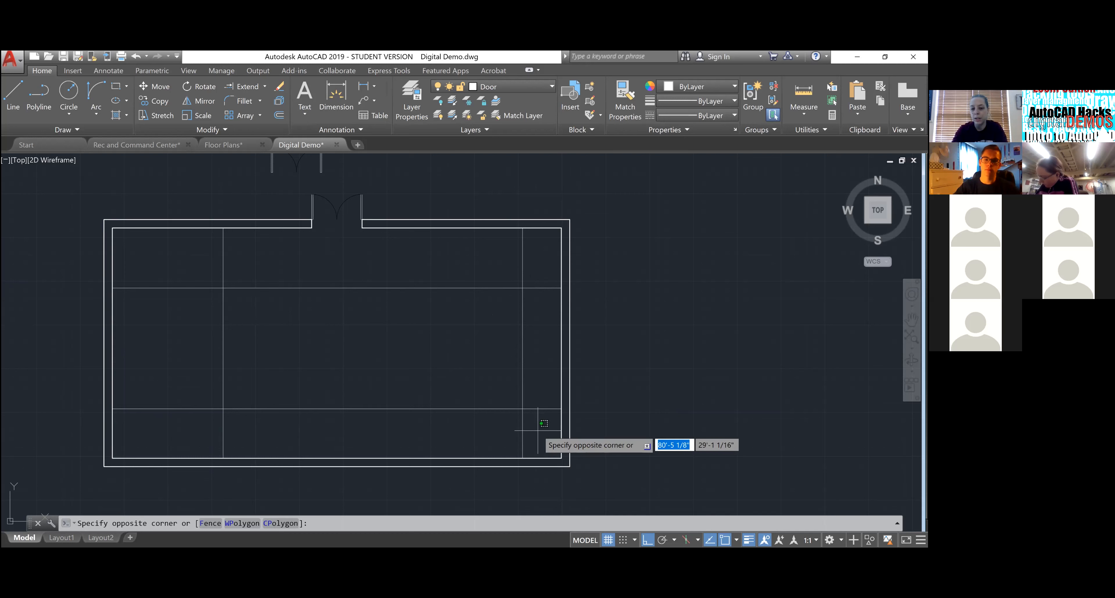
click(500, 266)
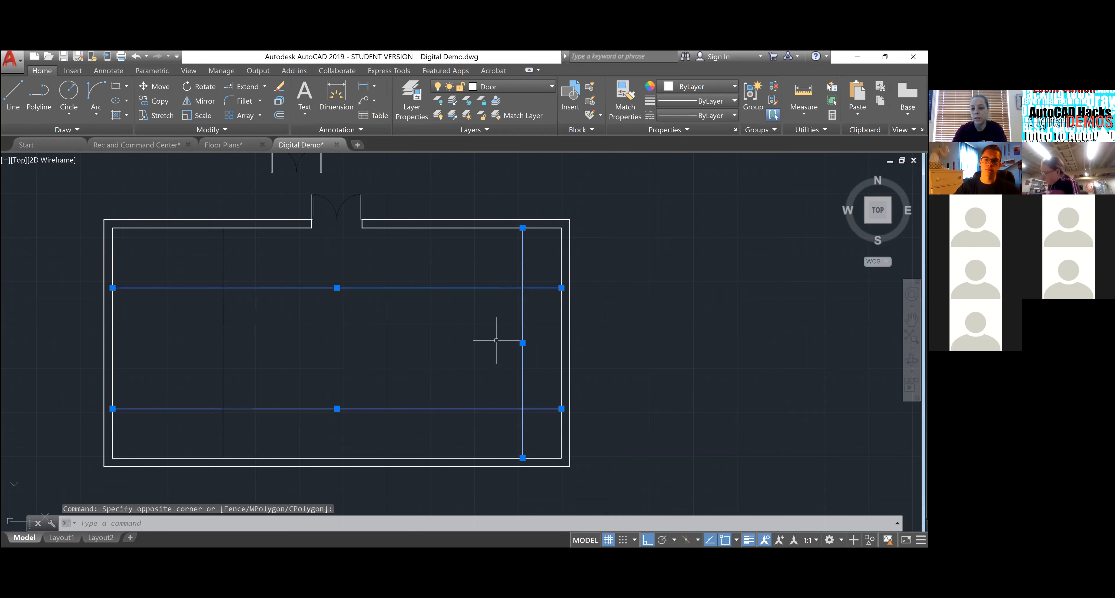
key(Escape)
key(Escape)
click(495, 305)
click(472, 270)
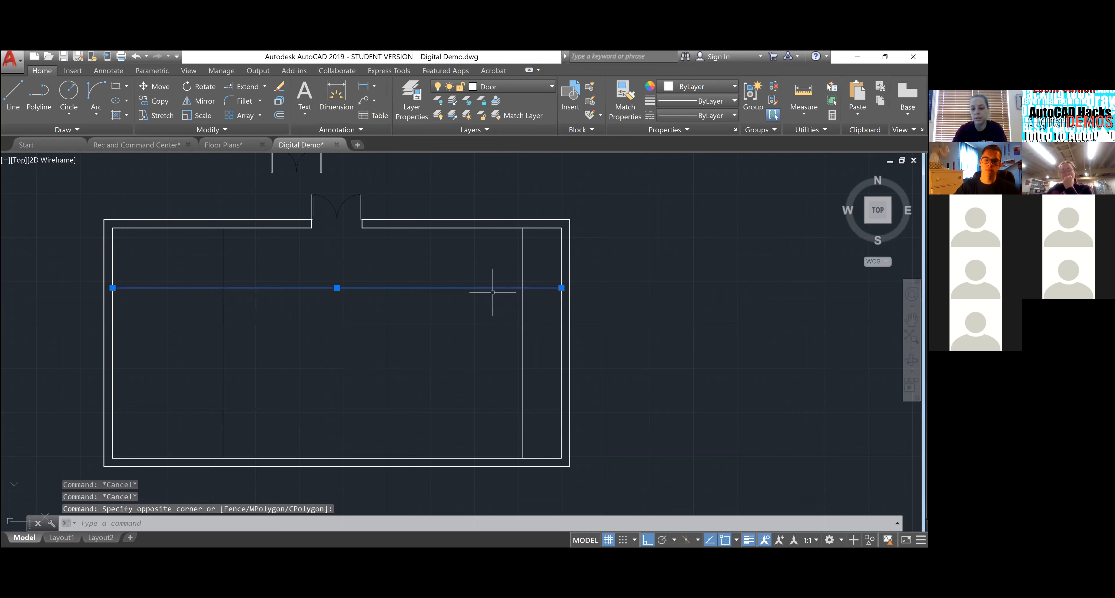
key(Escape)
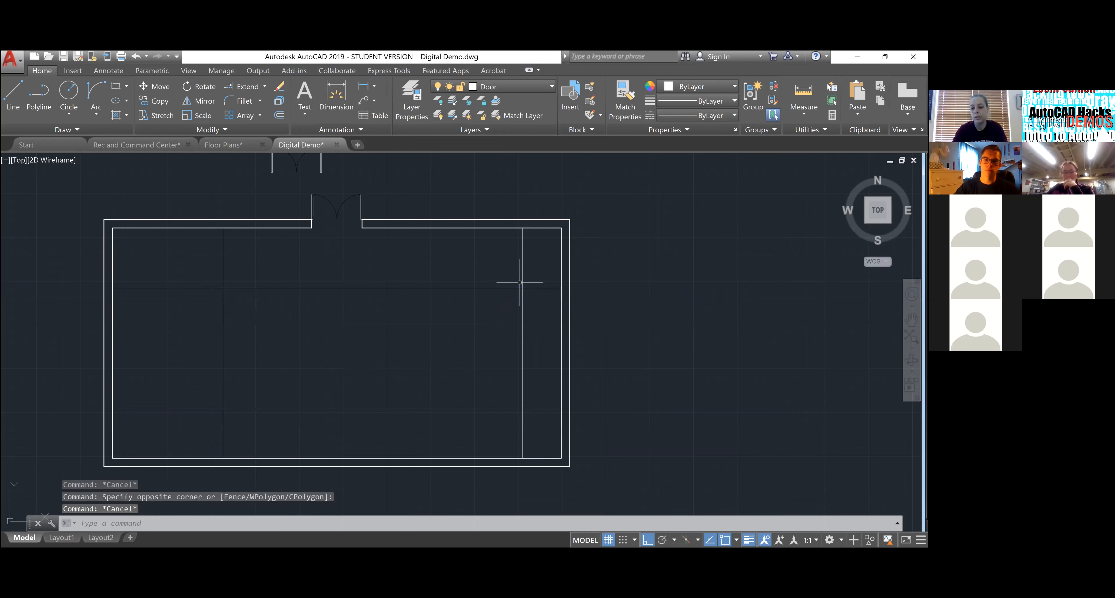
click(538, 427)
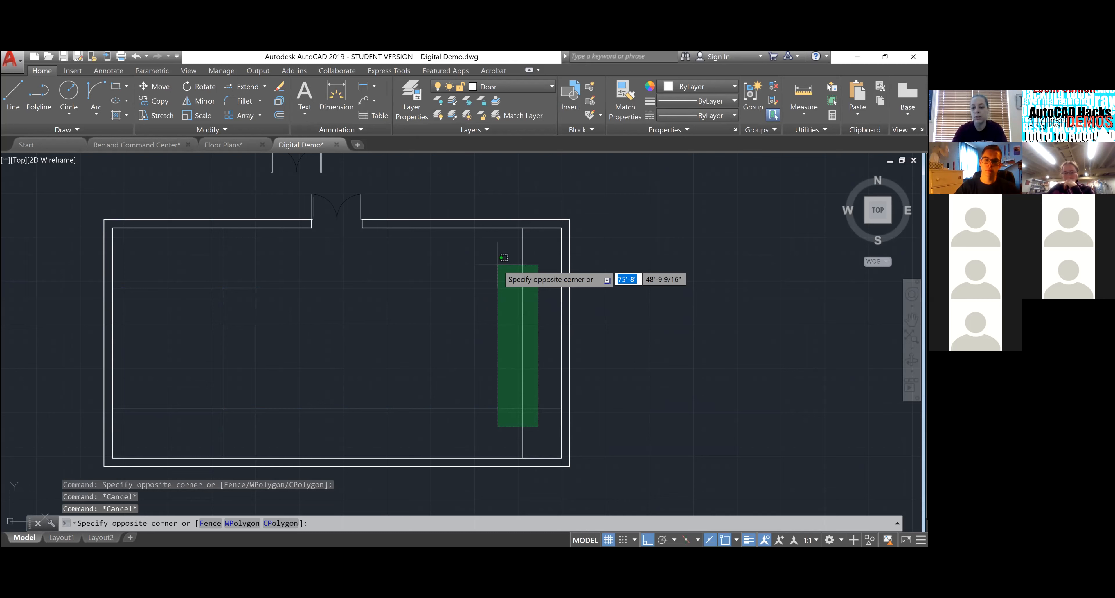
click(504, 257)
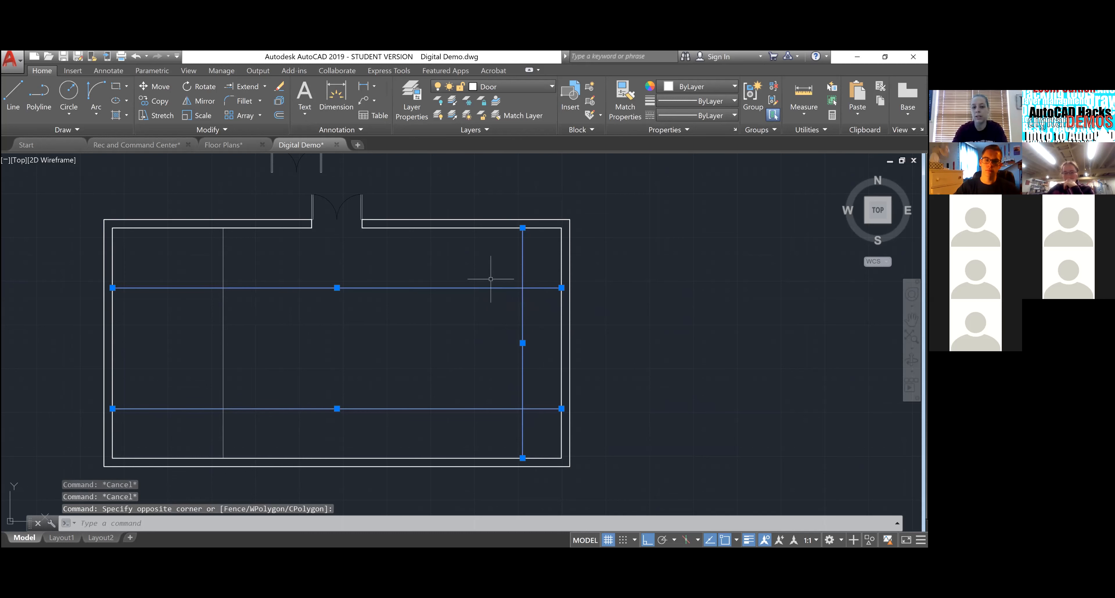
click(264, 87)
click(259, 107)
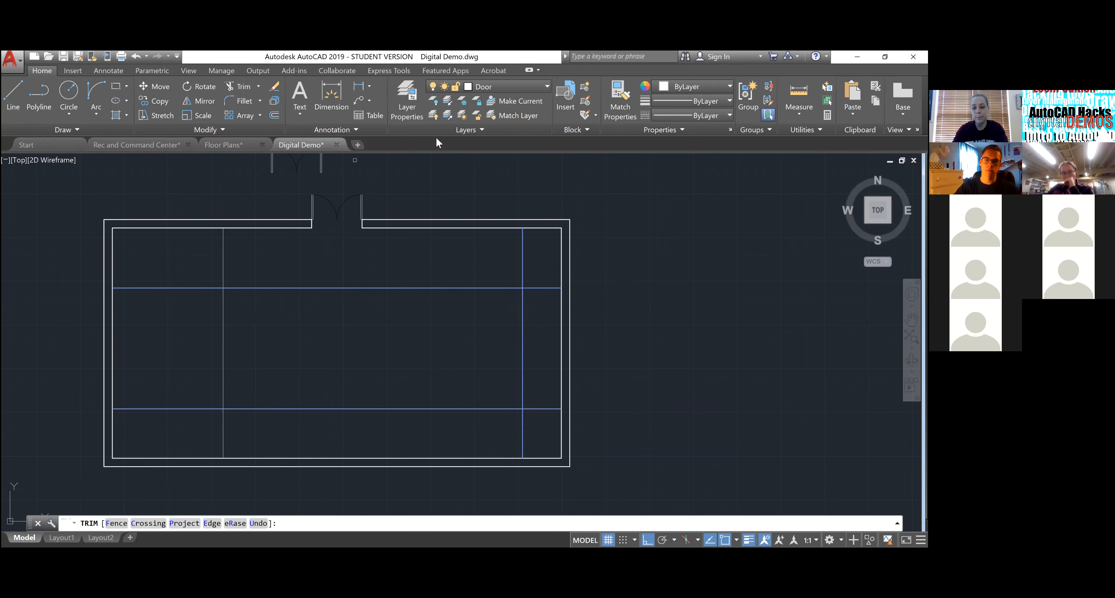
- Trim the line ends overhanging the top-right corner, the lower line, and the vertical's bottom
click(531, 244)
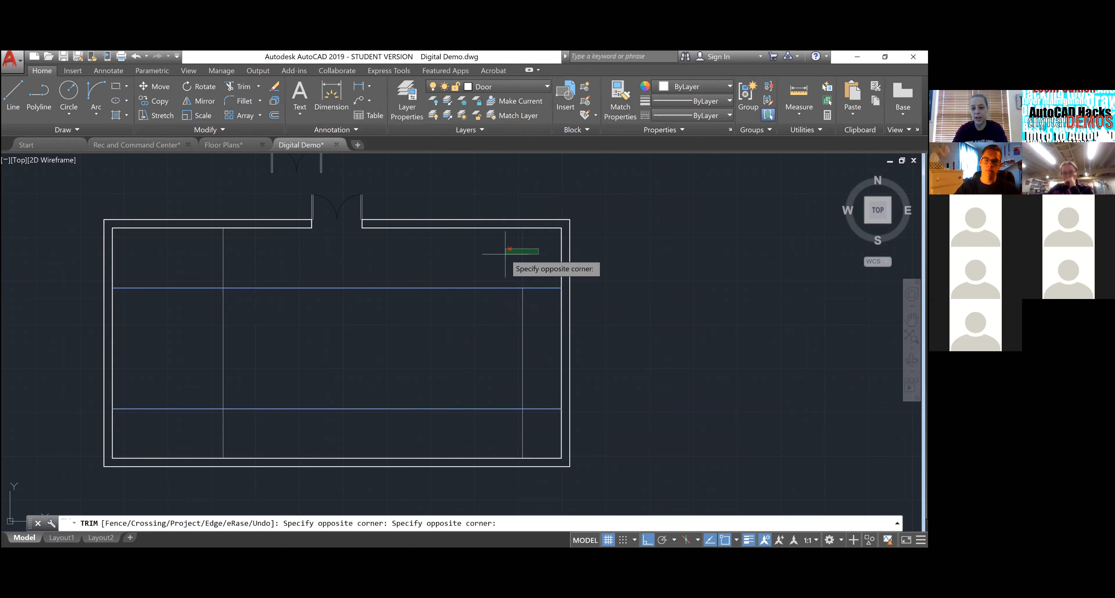
click(515, 292)
click(540, 308)
click(535, 258)
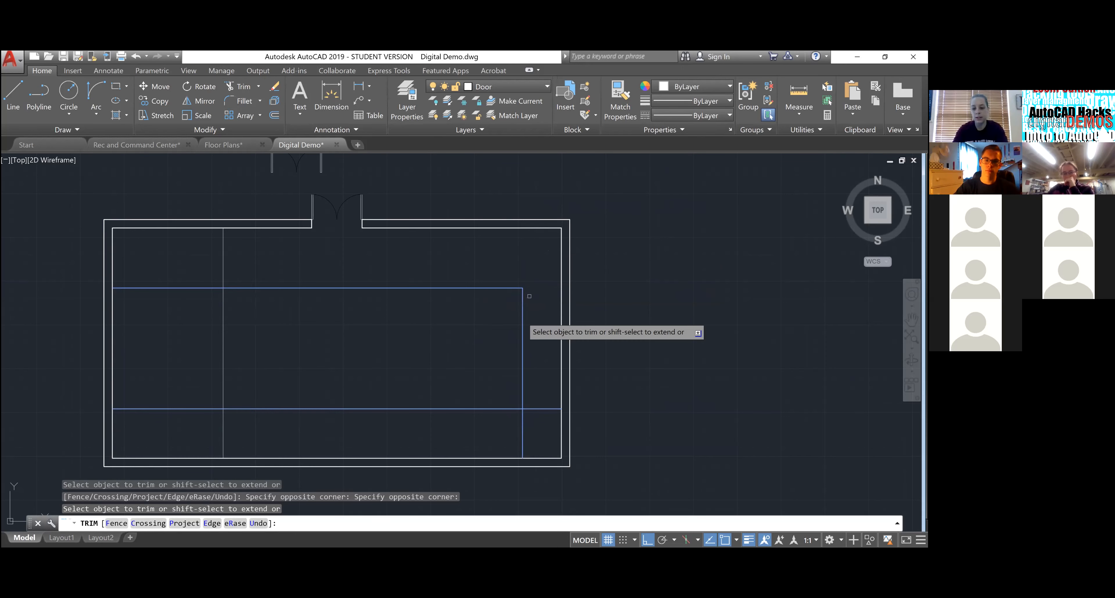
click(539, 391)
click(539, 426)
click(539, 426)
click(517, 427)
key(Escape)
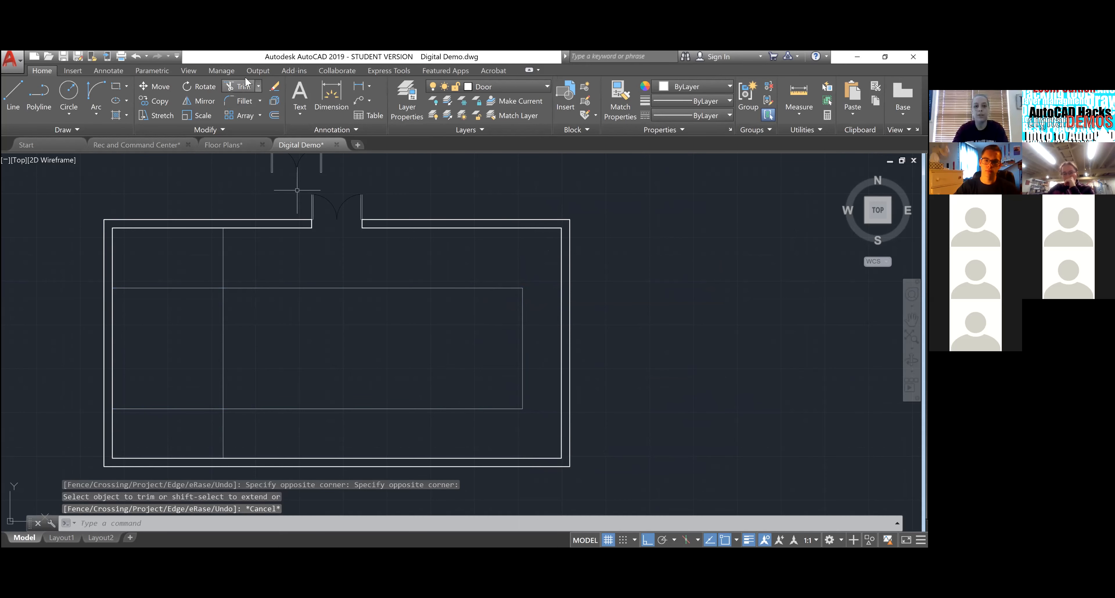
- Start a fillet on the inner rectangle, relaunching it from Recent Input after cancelling
click(259, 101)
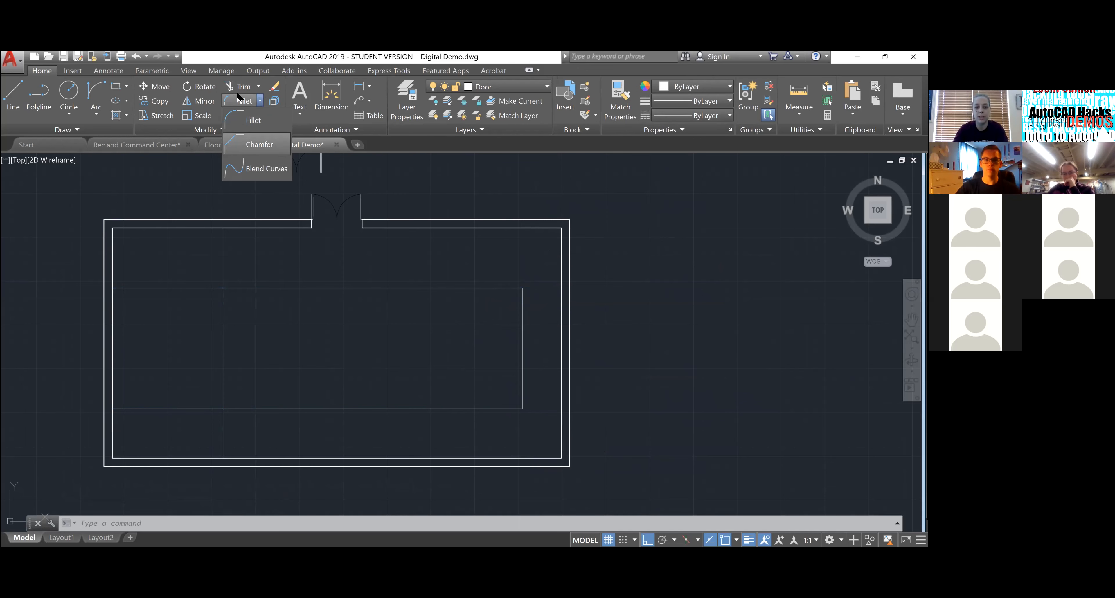
click(239, 103)
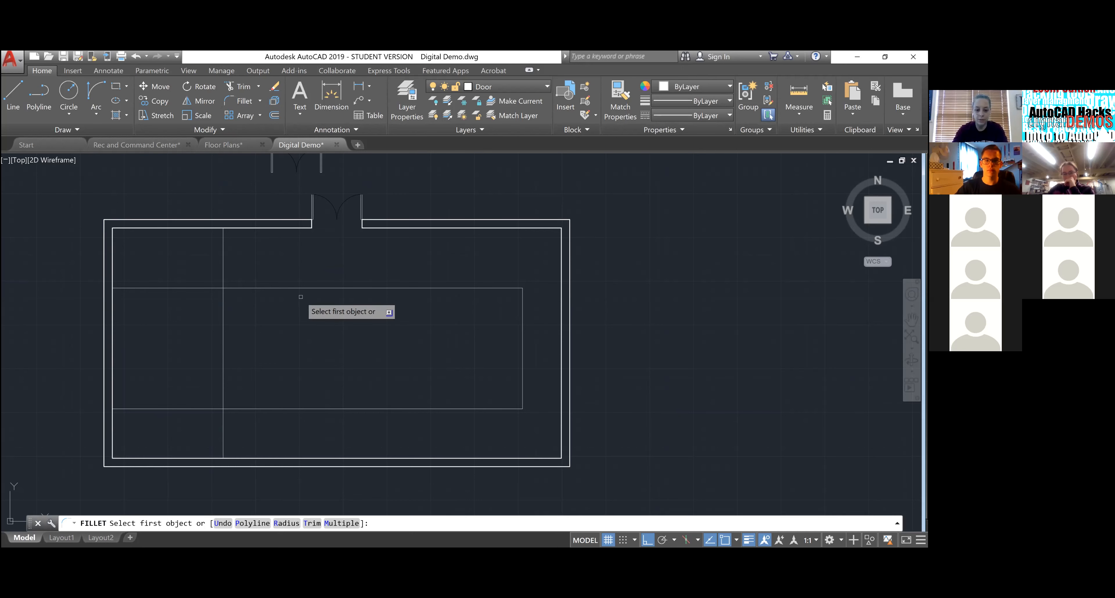
click(318, 287)
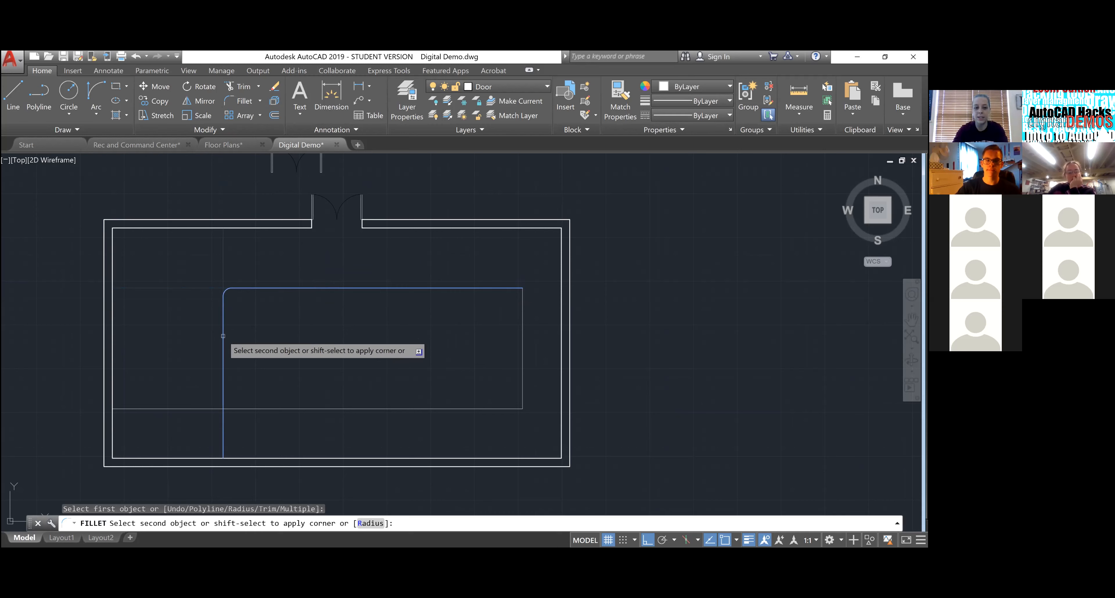
key(Escape)
key(Escape)
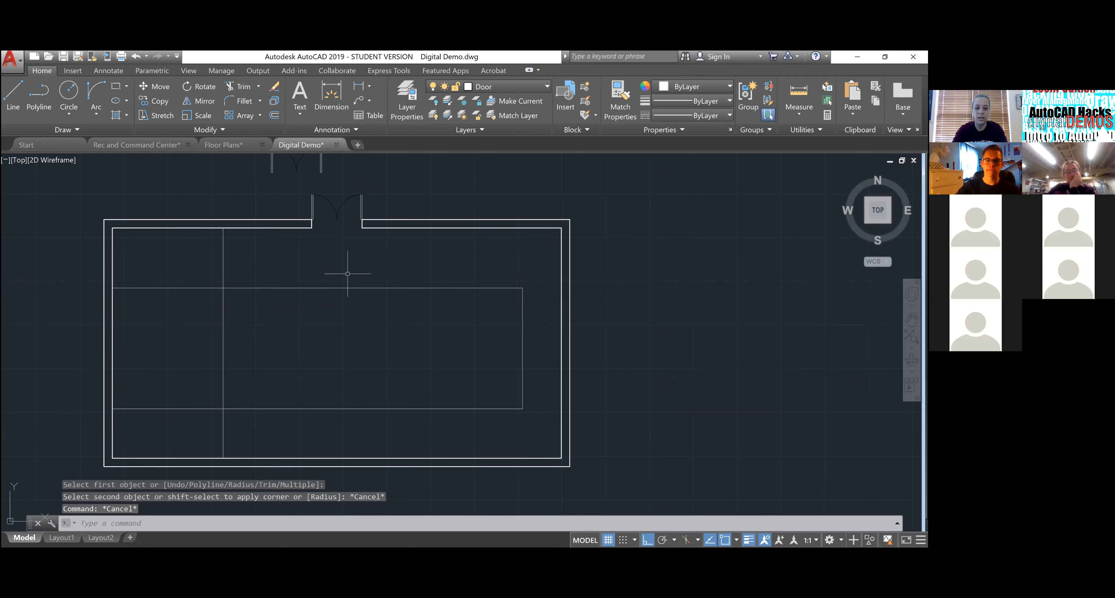
key(Return)
key(Escape)
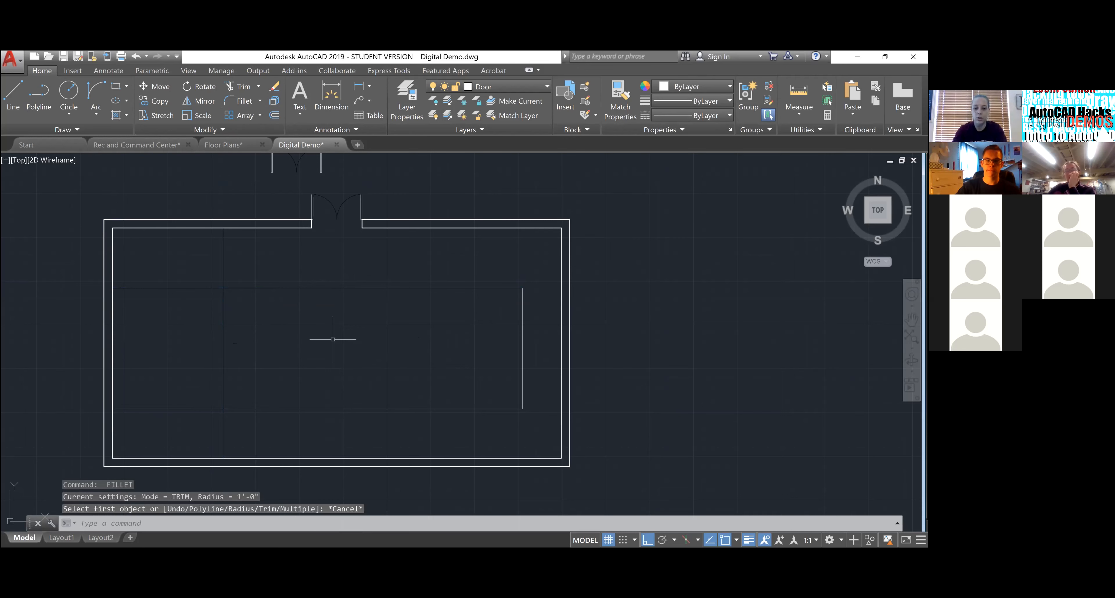
right_click(351, 309)
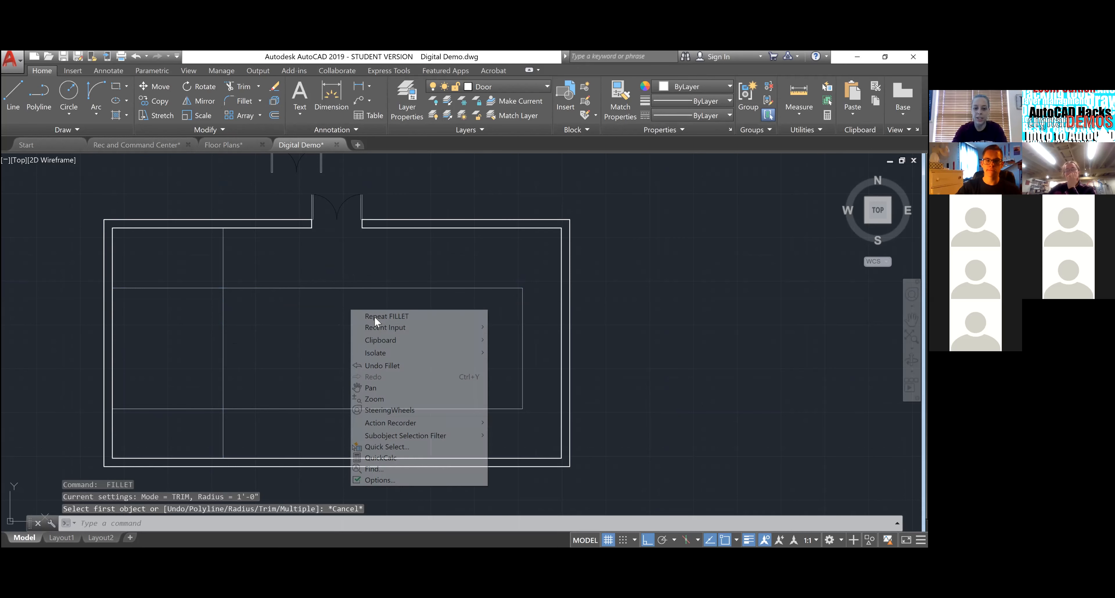
click(432, 319)
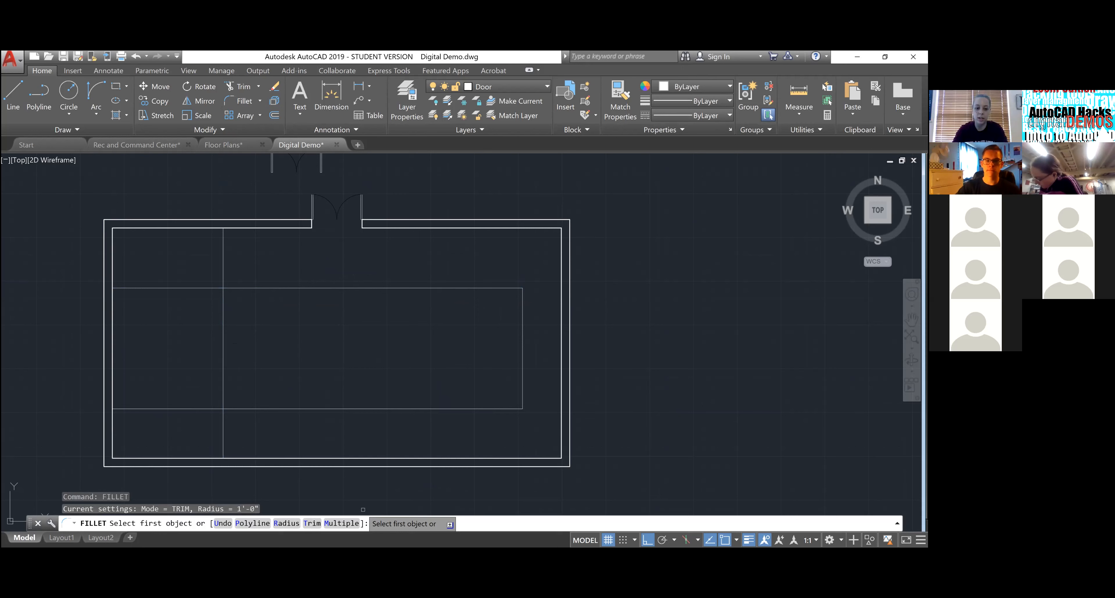
- Set the fillet radius to 0 and make a sharp top-left corner on the inner rectangle
click(286, 523)
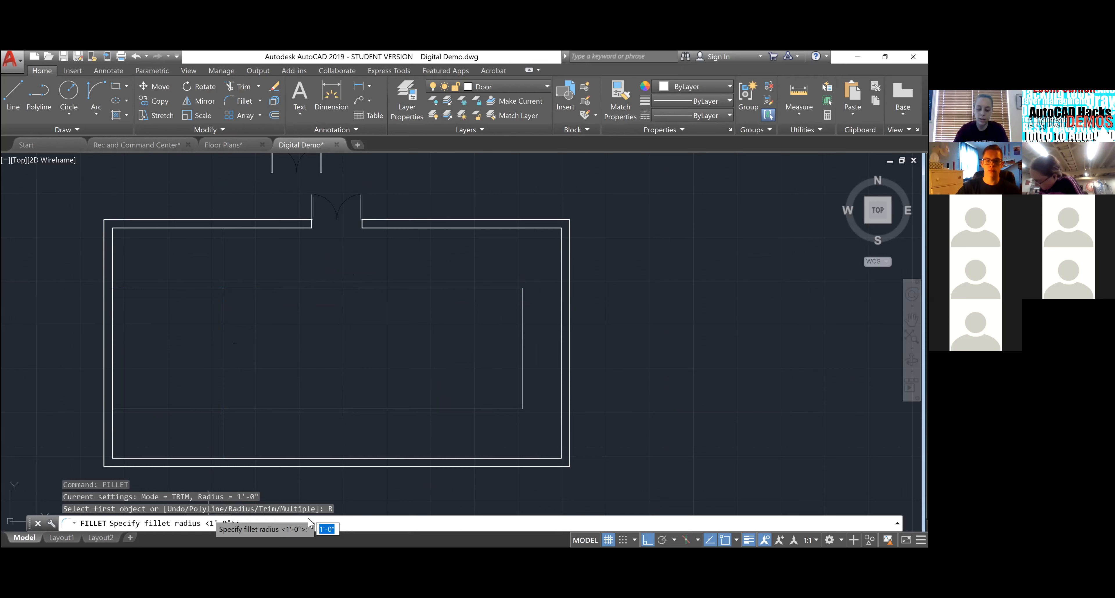
text(0)
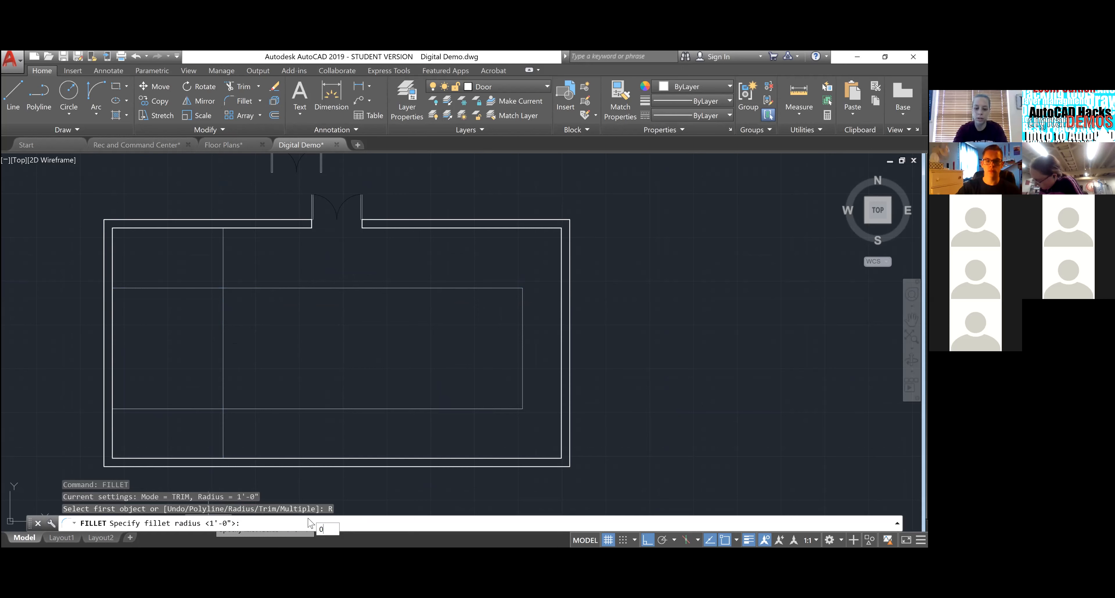
key(Return)
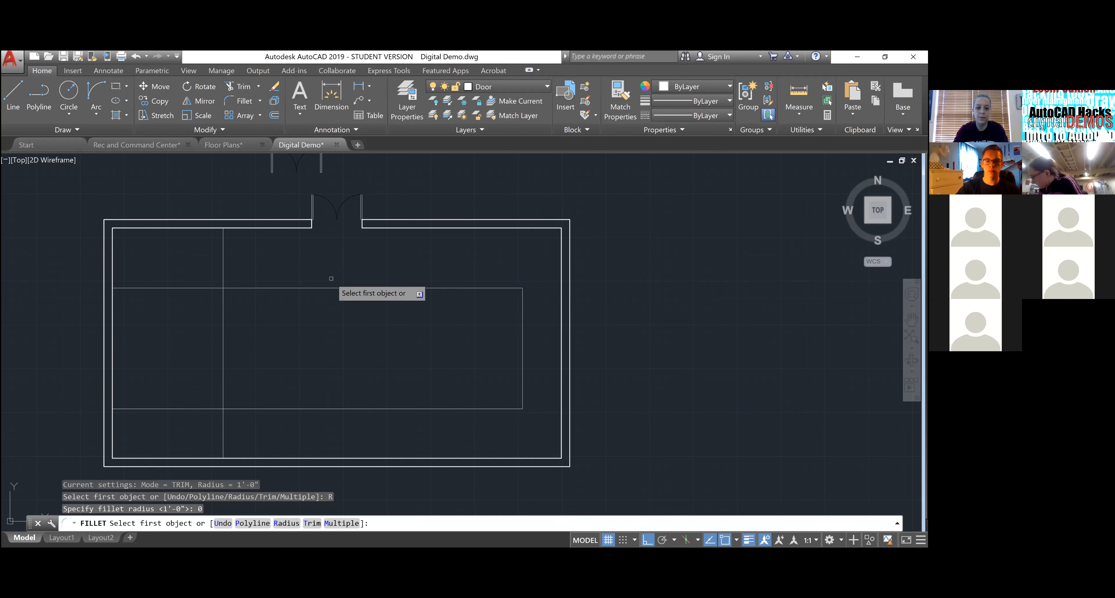
click(322, 287)
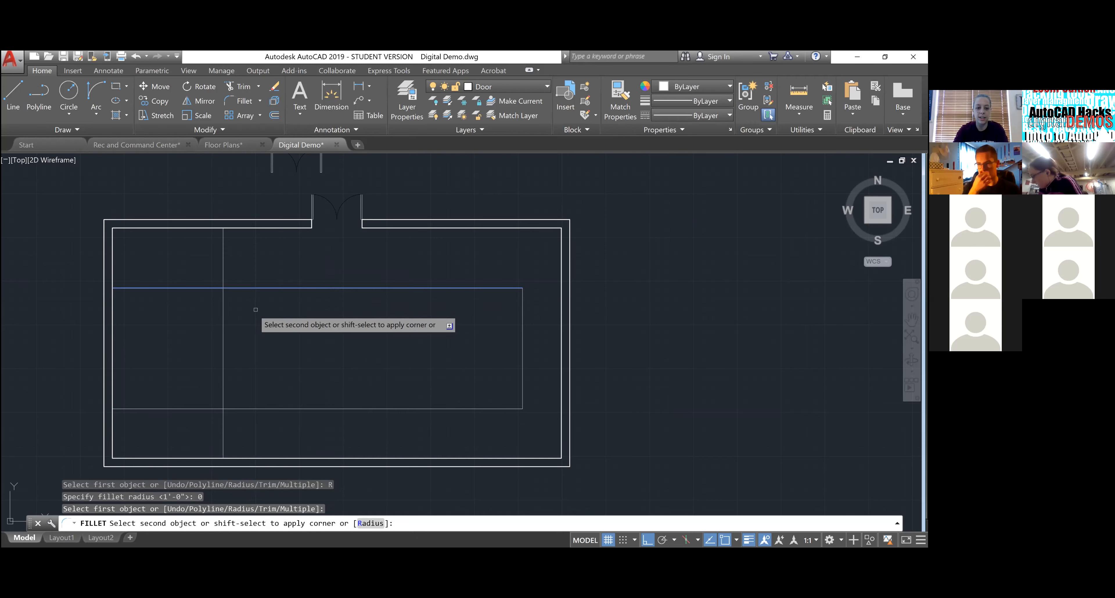
click(220, 325)
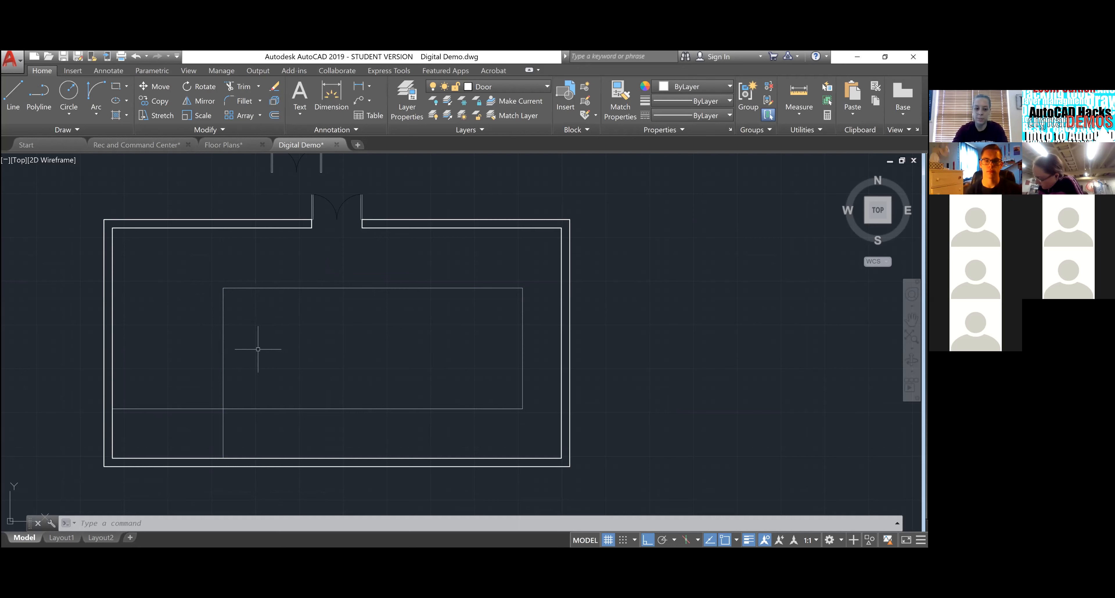
- Fillet the bottom-left corner at zero radius, undoing one wrong attempt first
text(f)
key(Return)
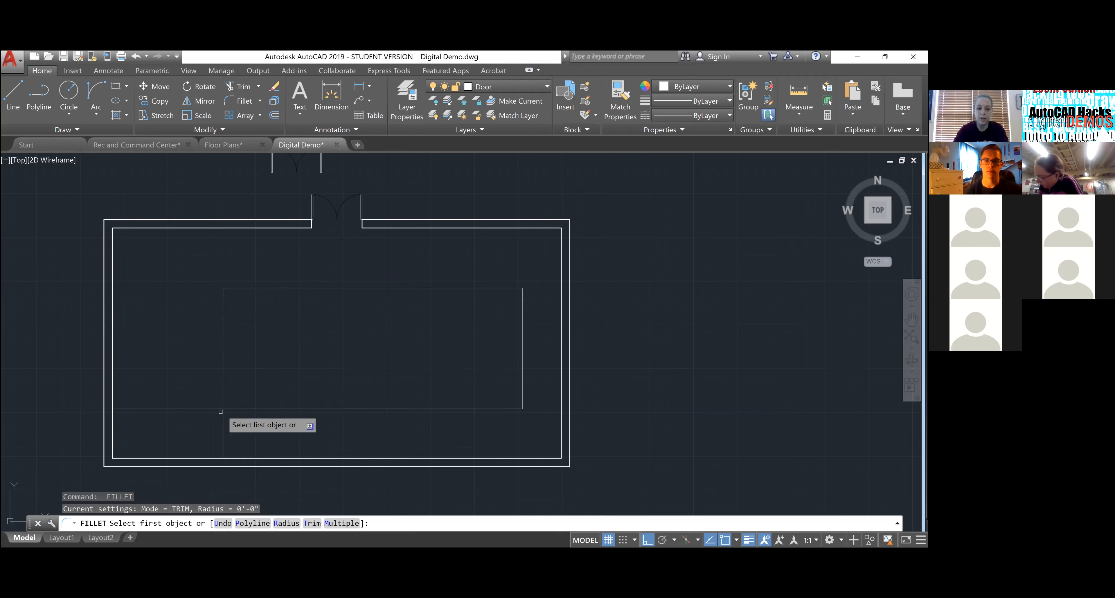
click(179, 410)
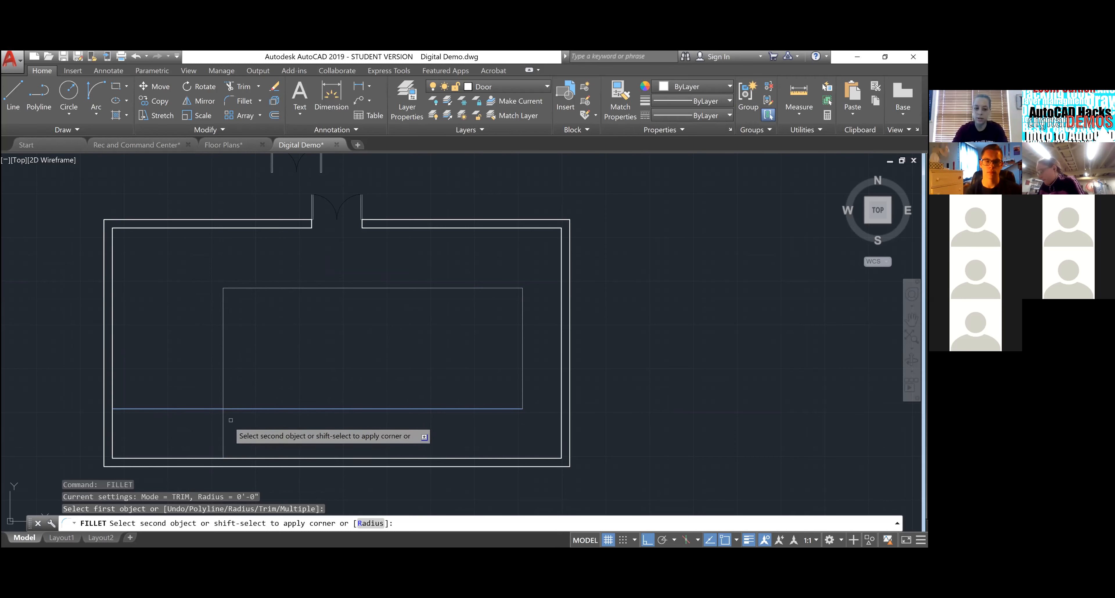
click(222, 427)
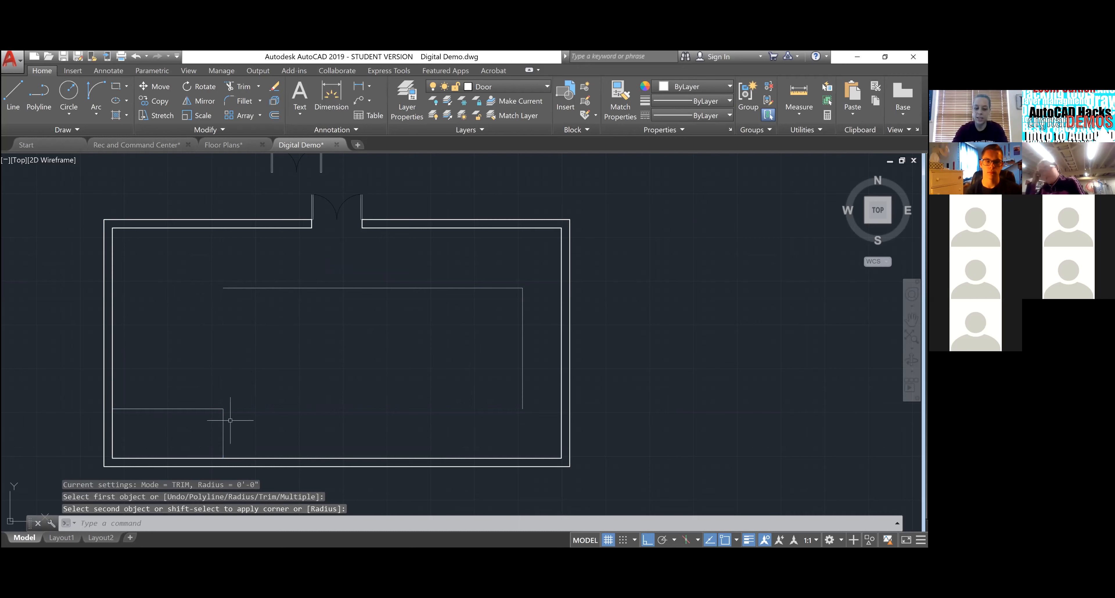
key(ctrl+z)
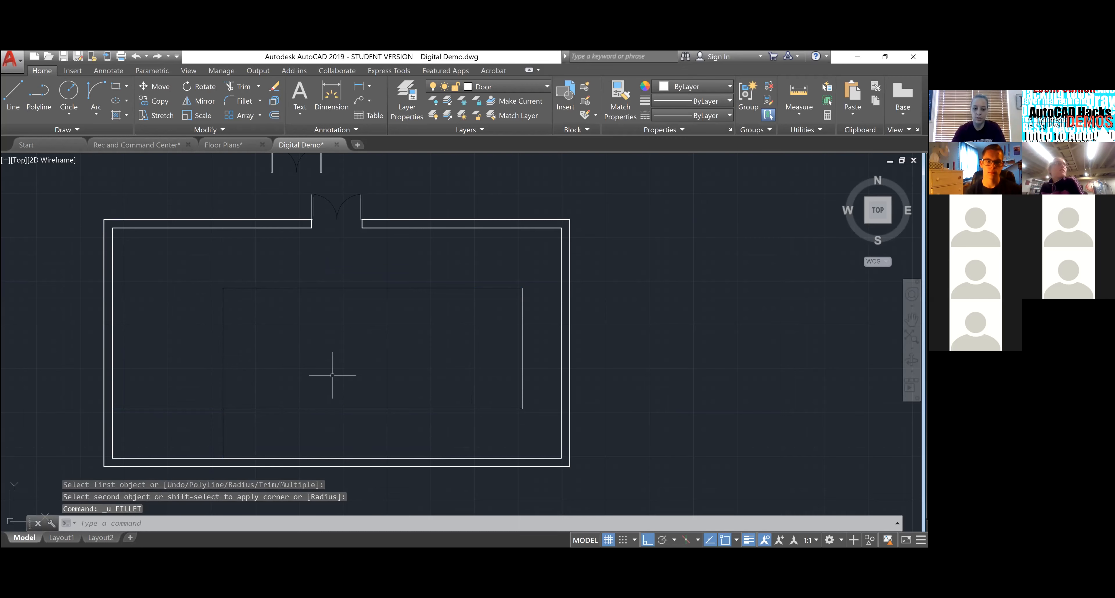
right_click(337, 356)
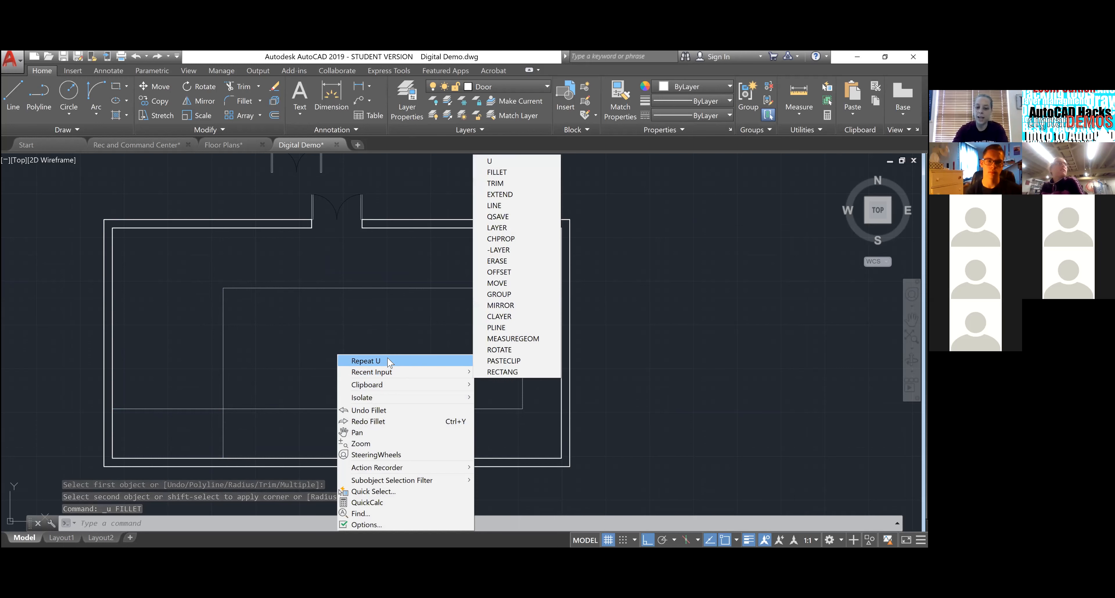
mouse_move(383, 372)
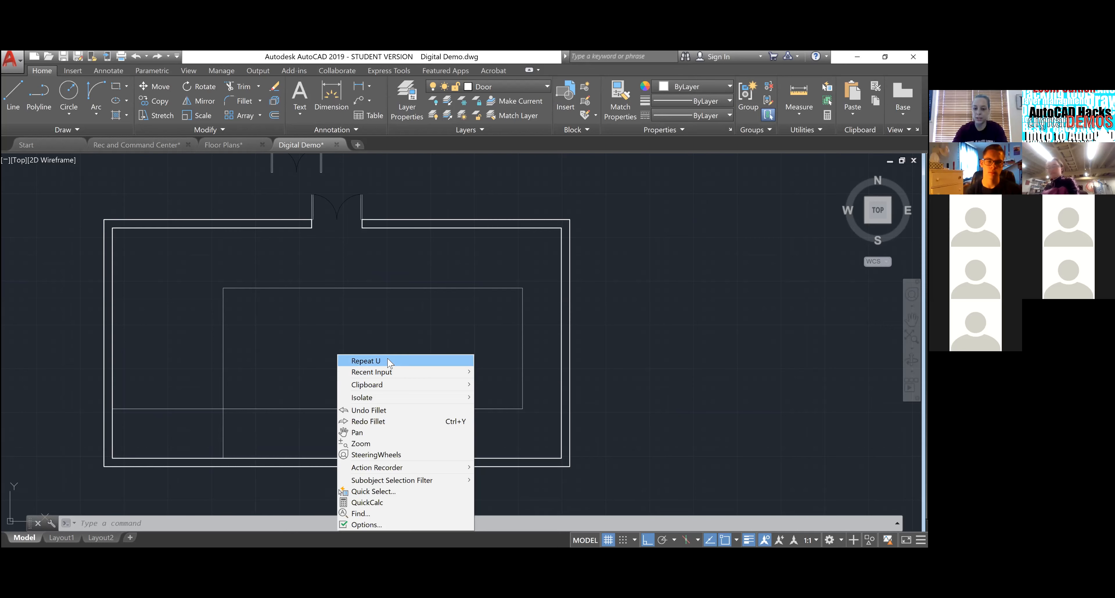
mouse_move(394, 372)
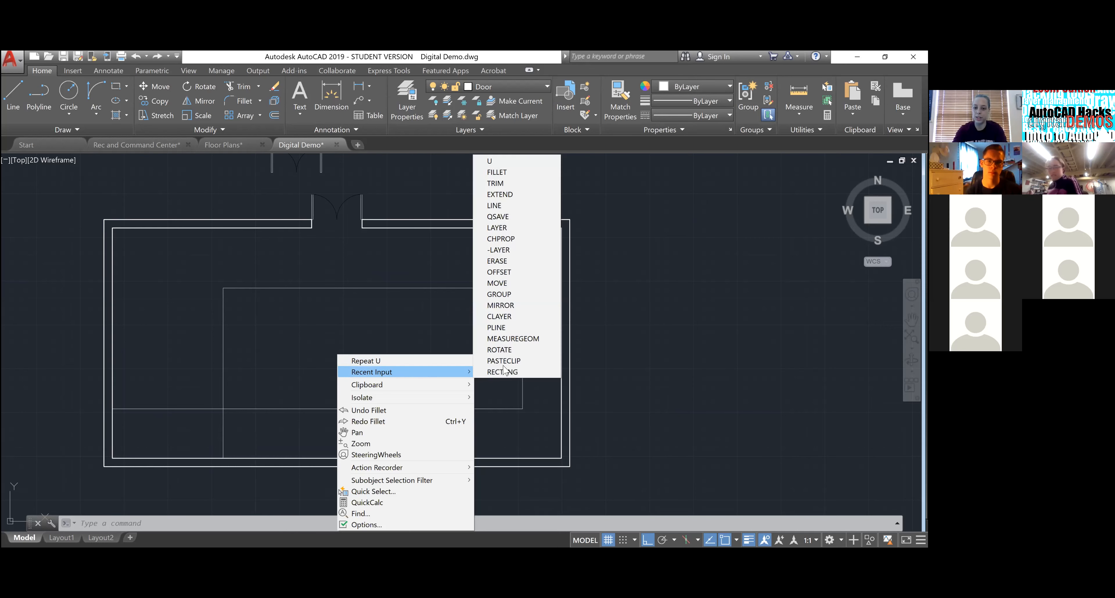
click(541, 172)
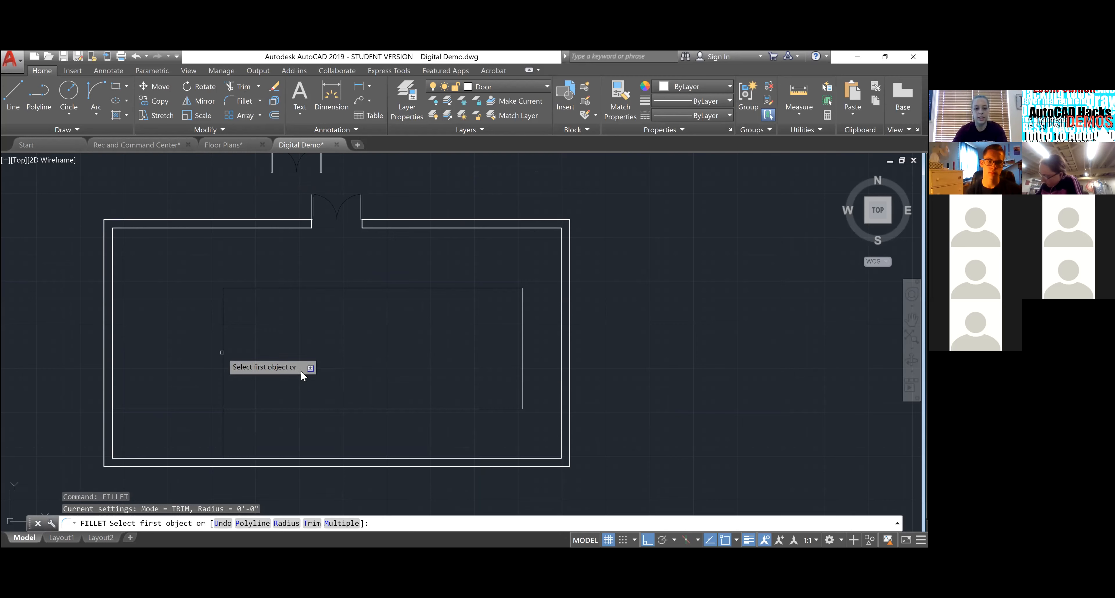
click(222, 353)
click(313, 408)
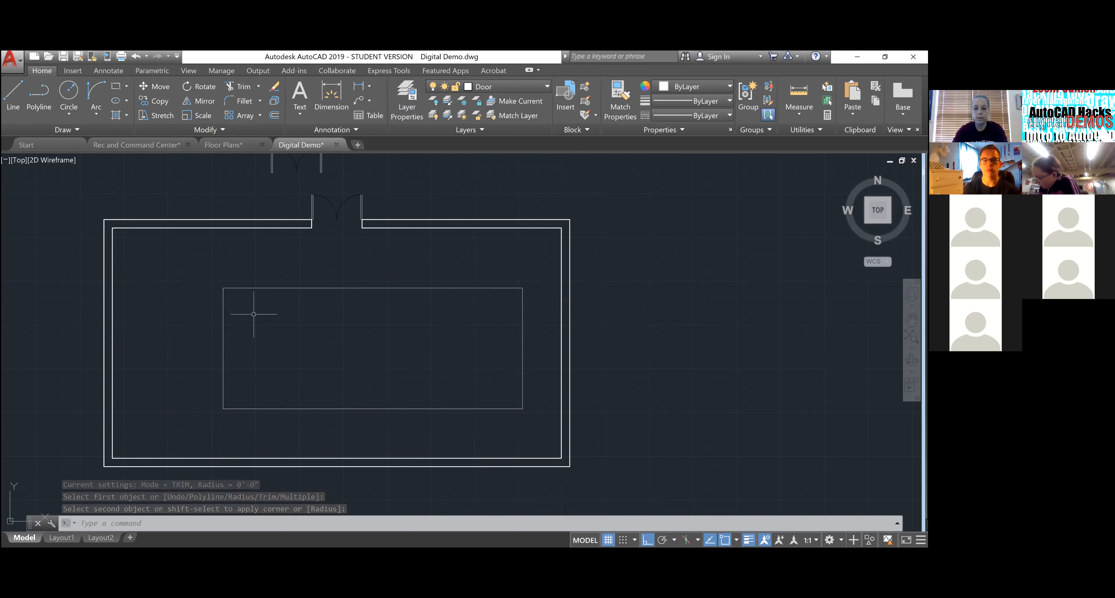
- Join the inner rectangle's four lines into one polyline with JOIN
click(536, 422)
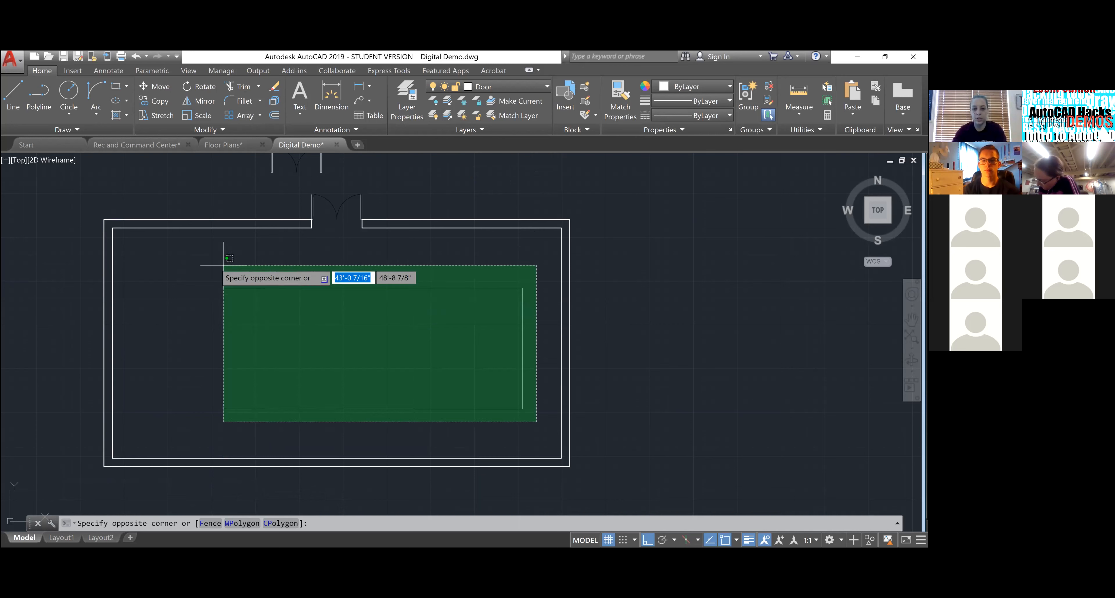
click(188, 261)
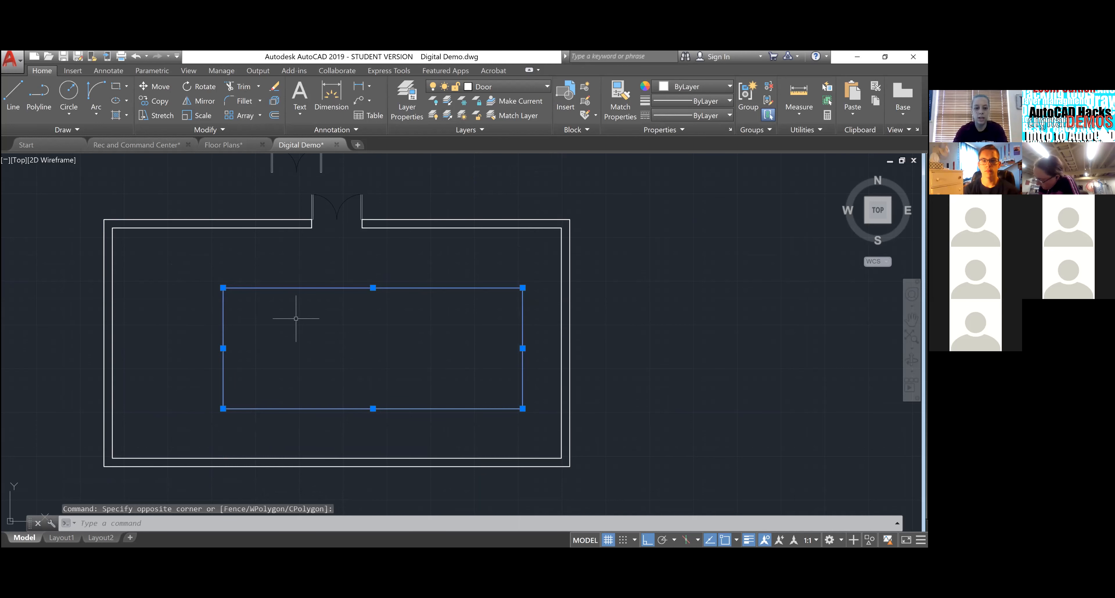
text(JOIN)
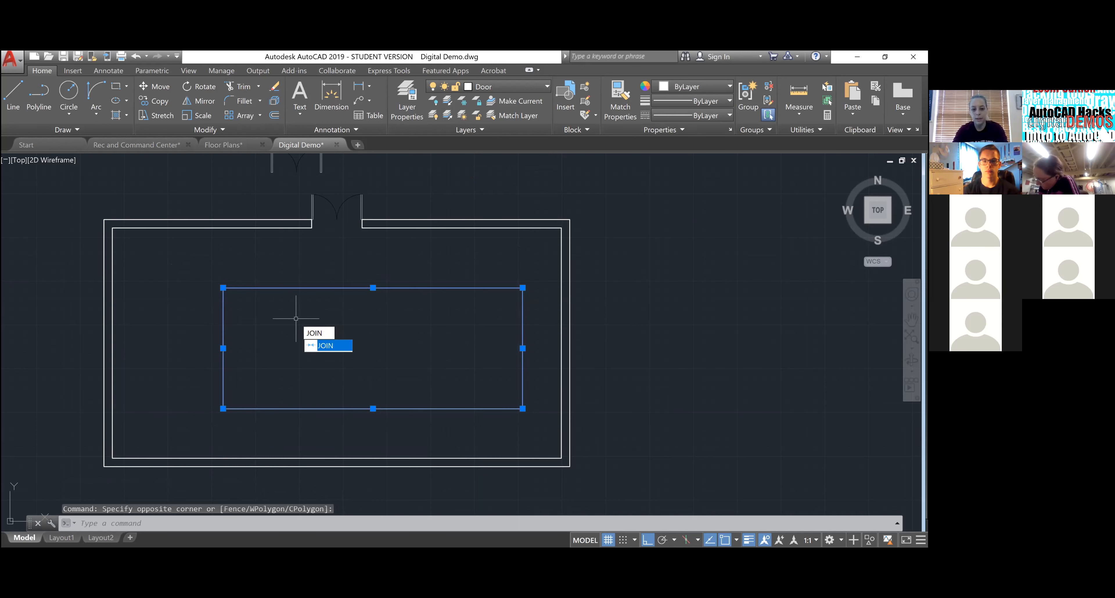
key(Return)
- Select the joined rectangle for Move and pick a base point after checking object snaps
click(345, 434)
click(339, 399)
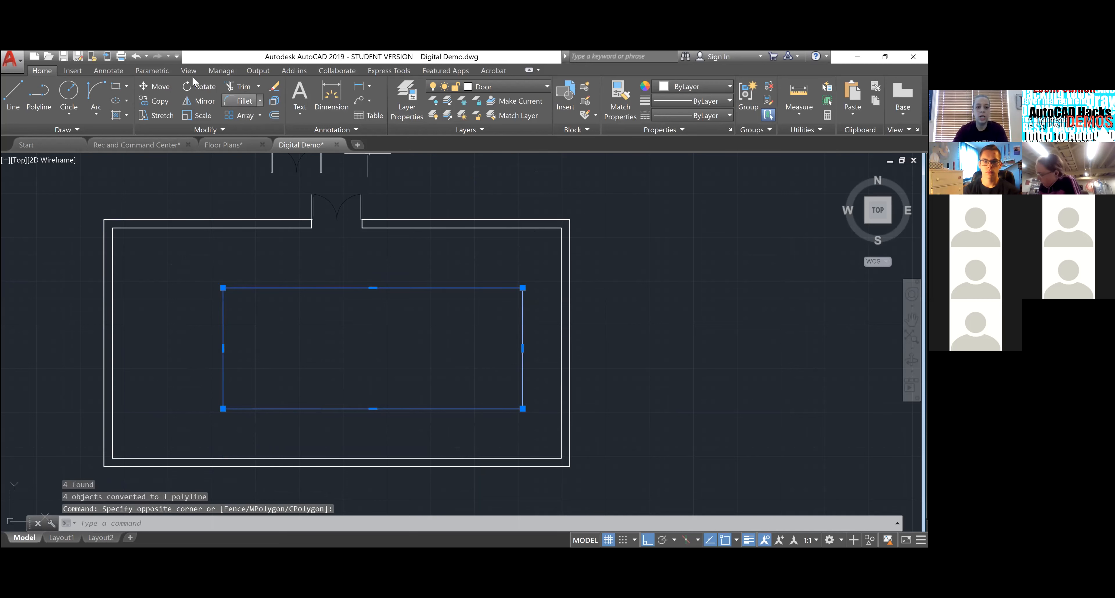
click(163, 86)
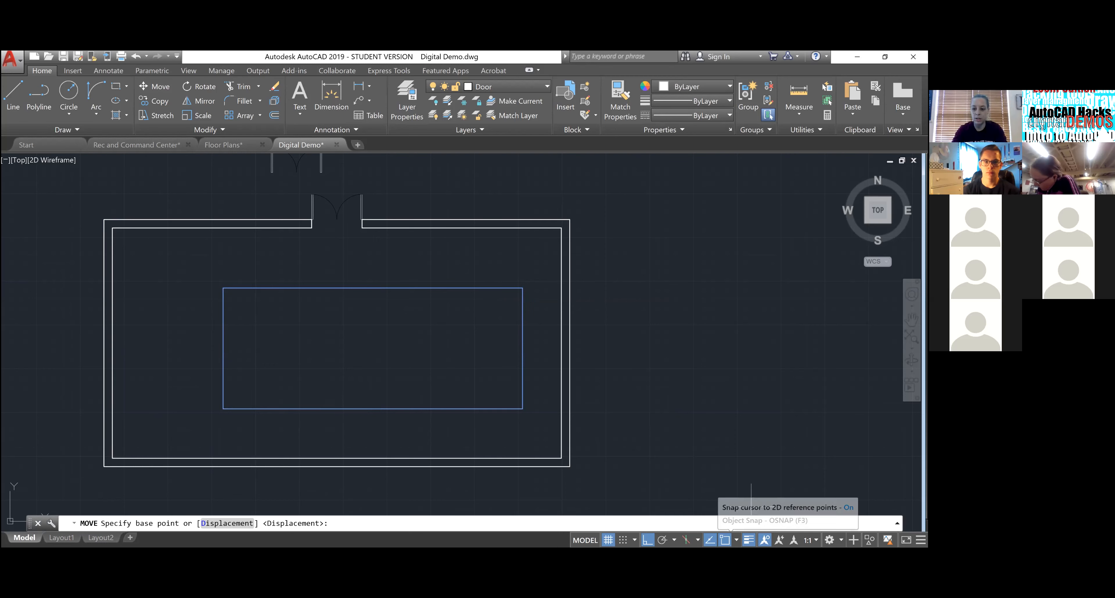
click(736, 540)
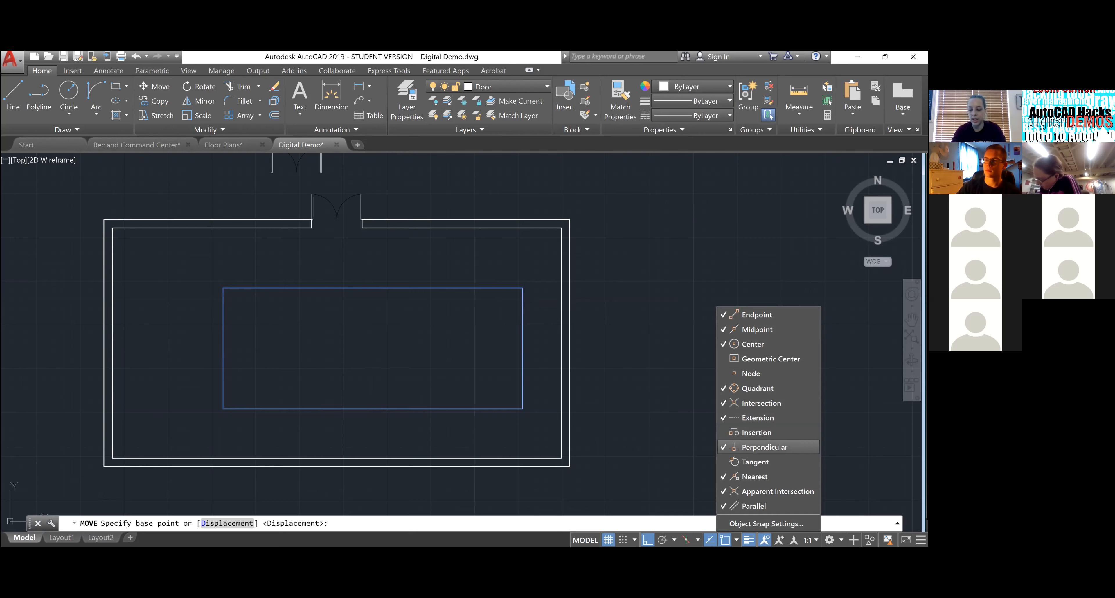
click(543, 367)
click(543, 367)
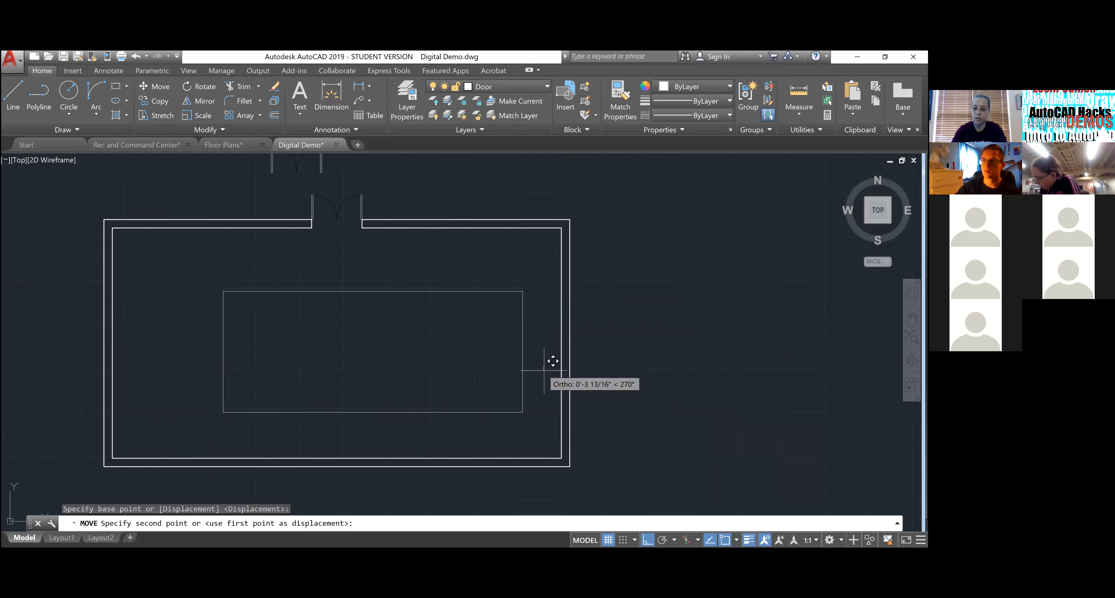
- Move the rectangle from its right-edge midpoint to the wall's midpoint
key(Escape)
click(522, 368)
click(503, 337)
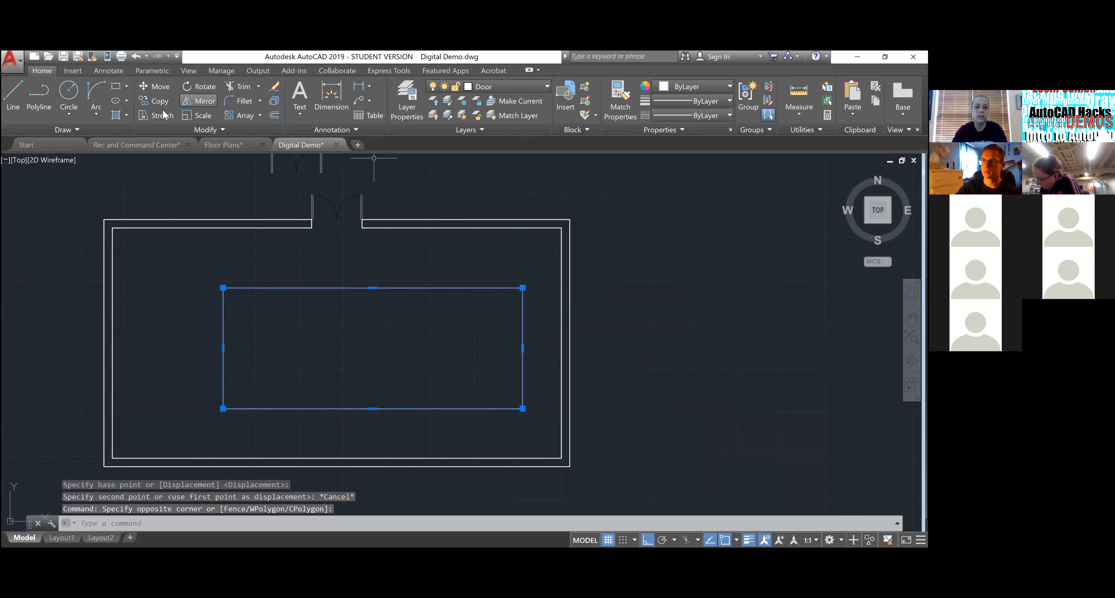
click(155, 86)
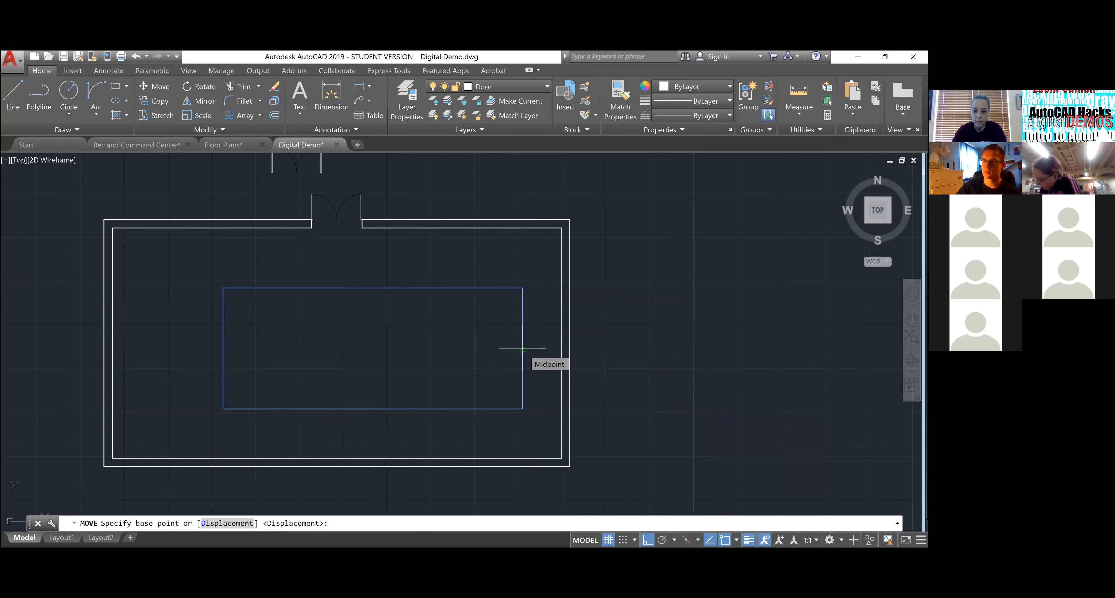
click(522, 347)
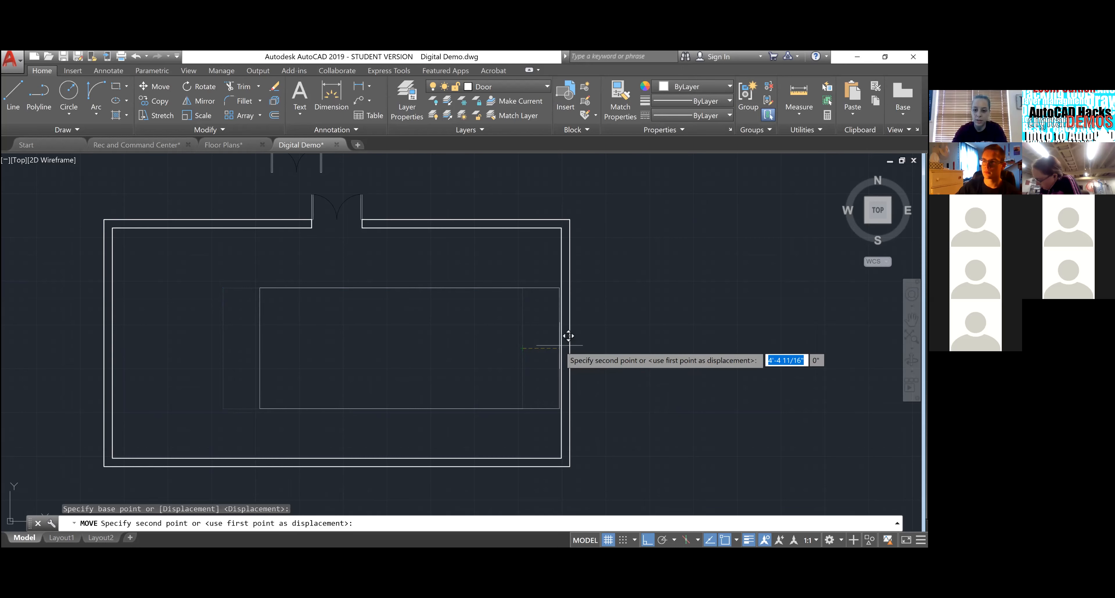
scroll(570, 334, up, 5)
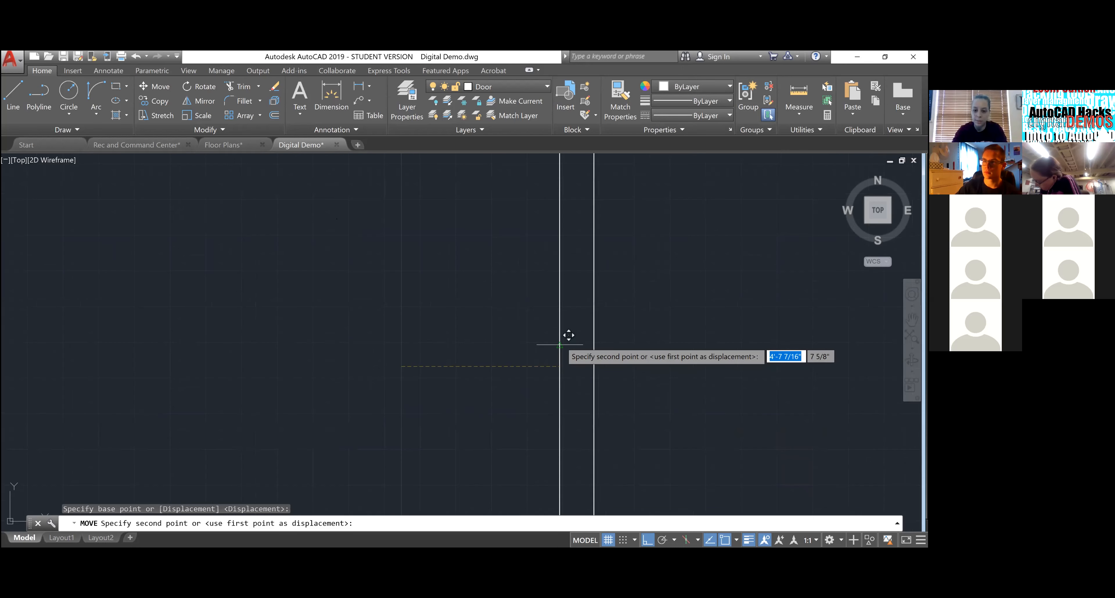
click(560, 346)
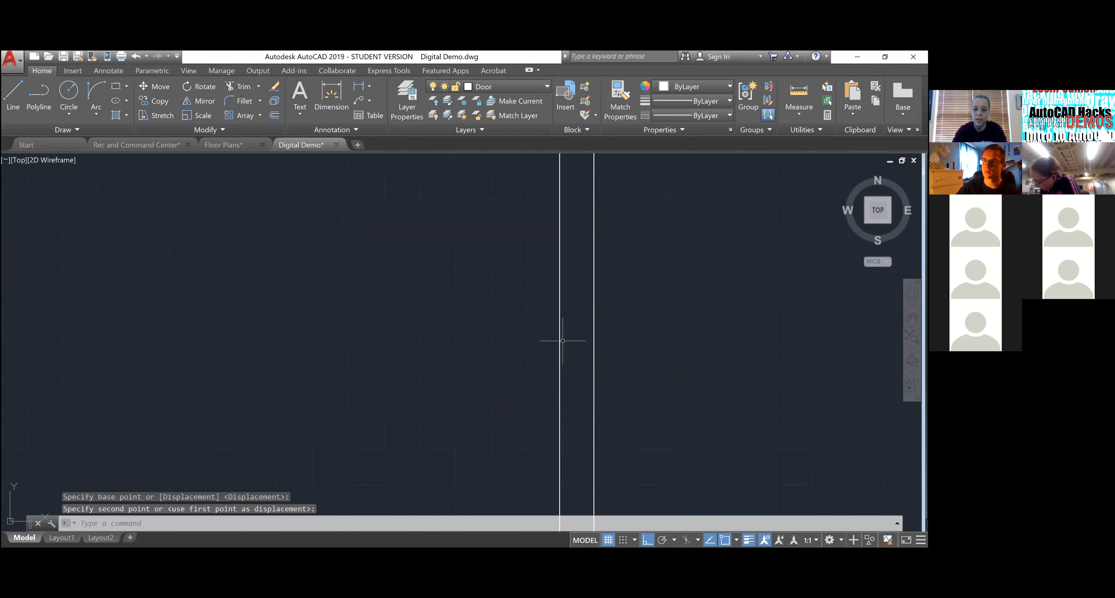
scroll(570, 338, down, 5)
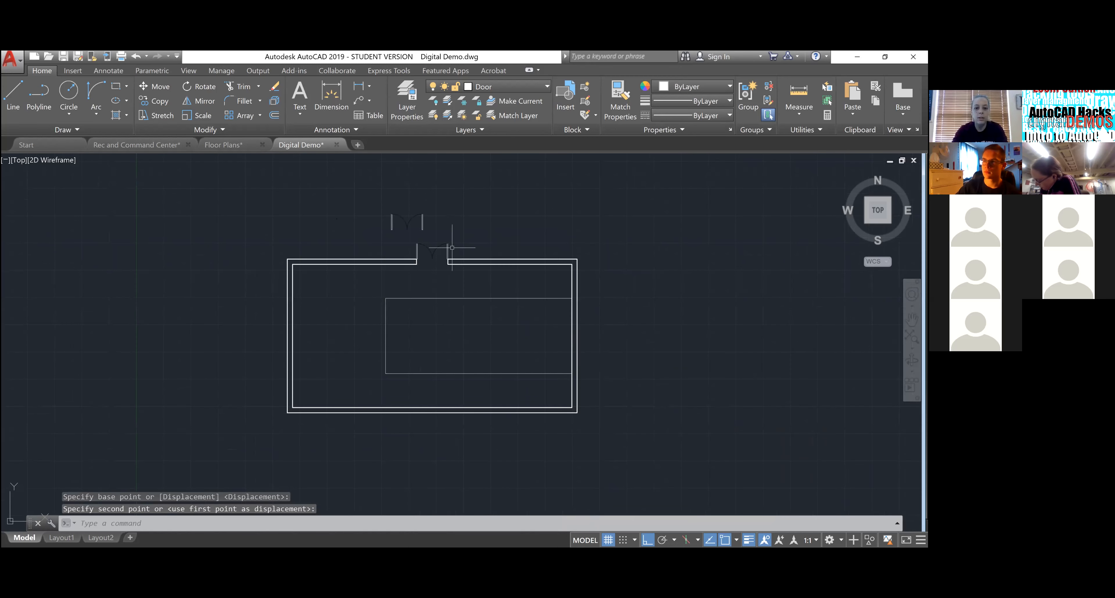
- Move the rectangle again by its bottom edge to its final spot clear of the right wall
click(456, 321)
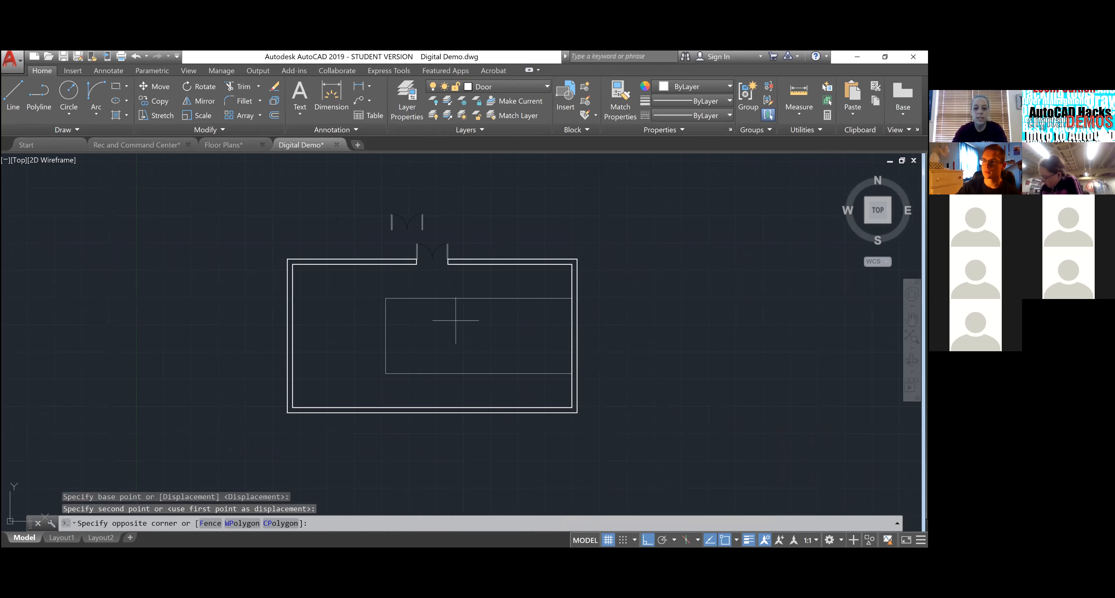
click(440, 283)
scroll(439, 284, up, 2)
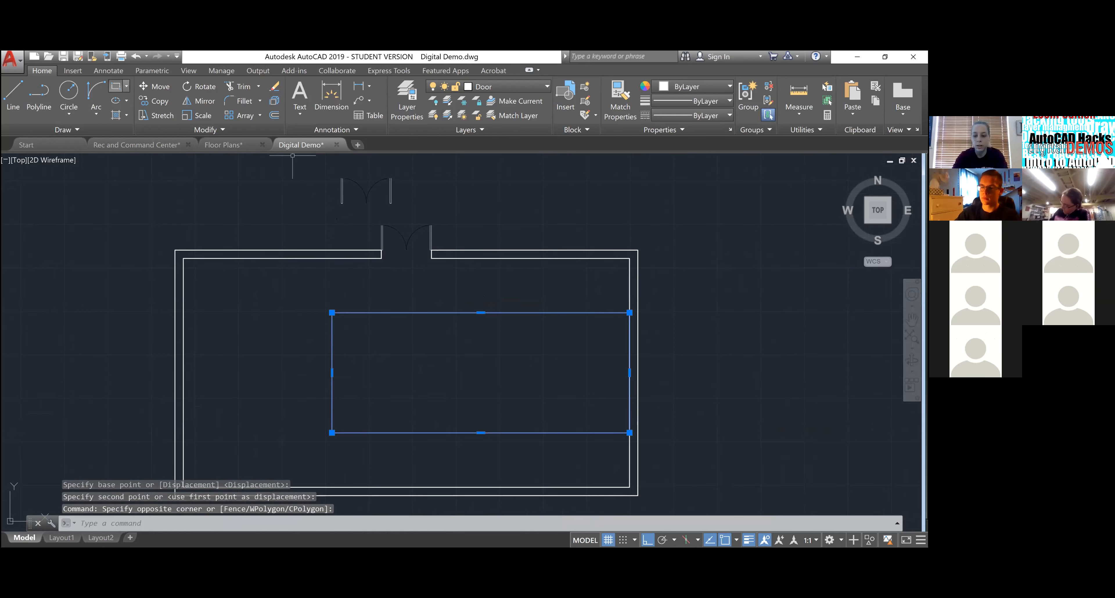
click(155, 86)
scroll(515, 301, down, 2)
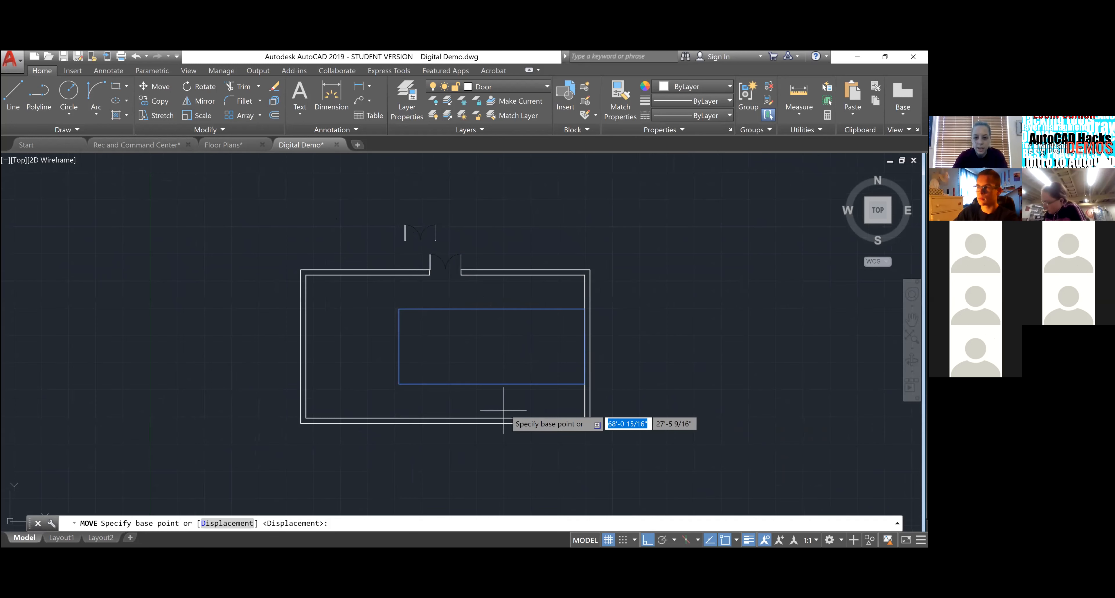
scroll(503, 411, up, 3)
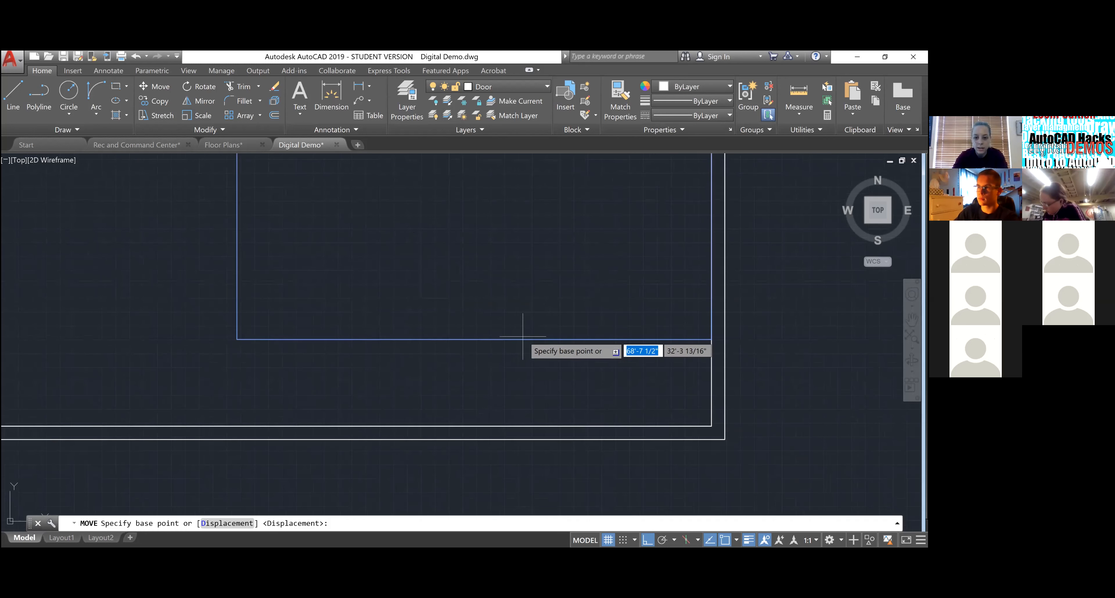
click(474, 340)
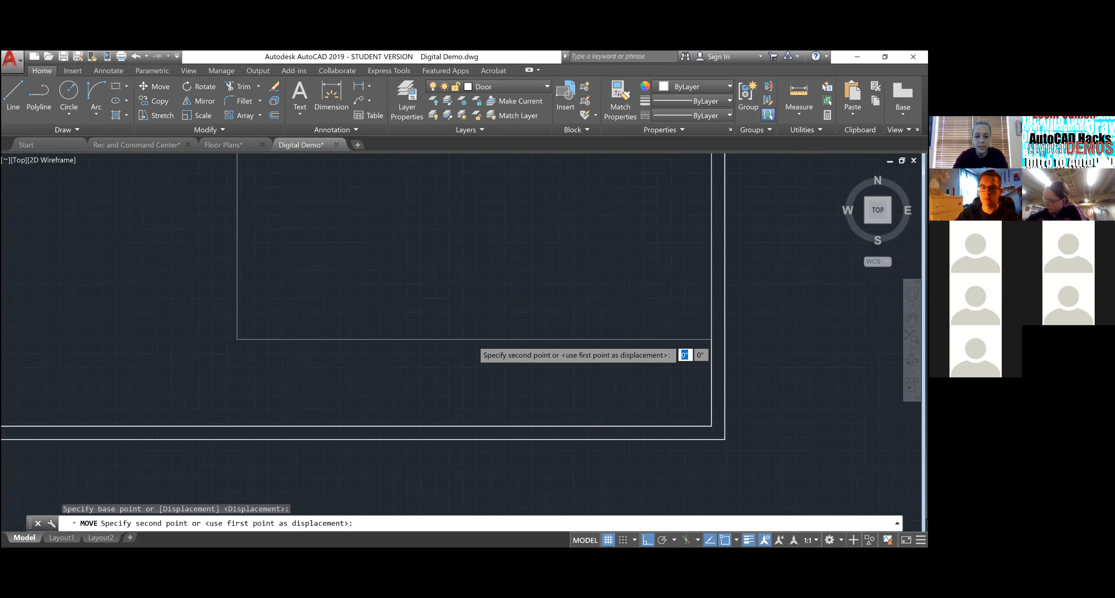
scroll(483, 333, down, 2)
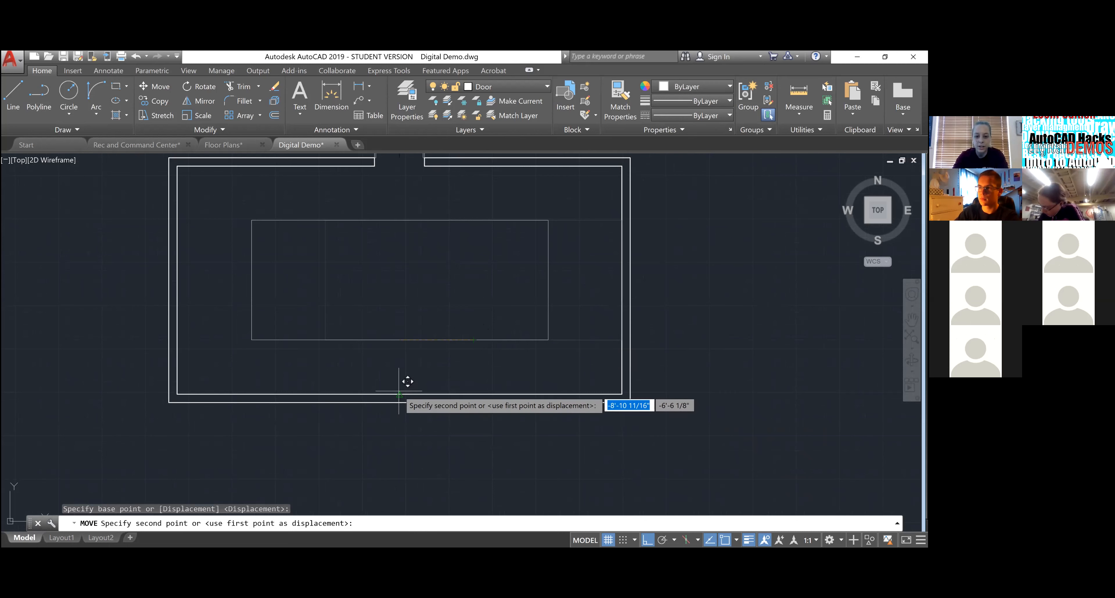
click(399, 340)
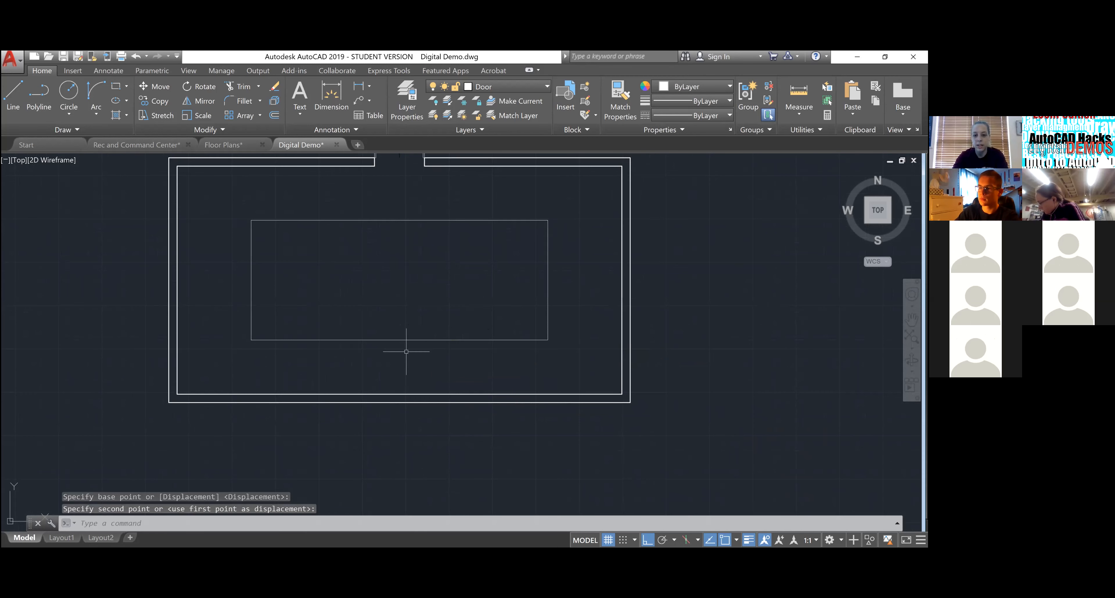
scroll(454, 351, down, 2)
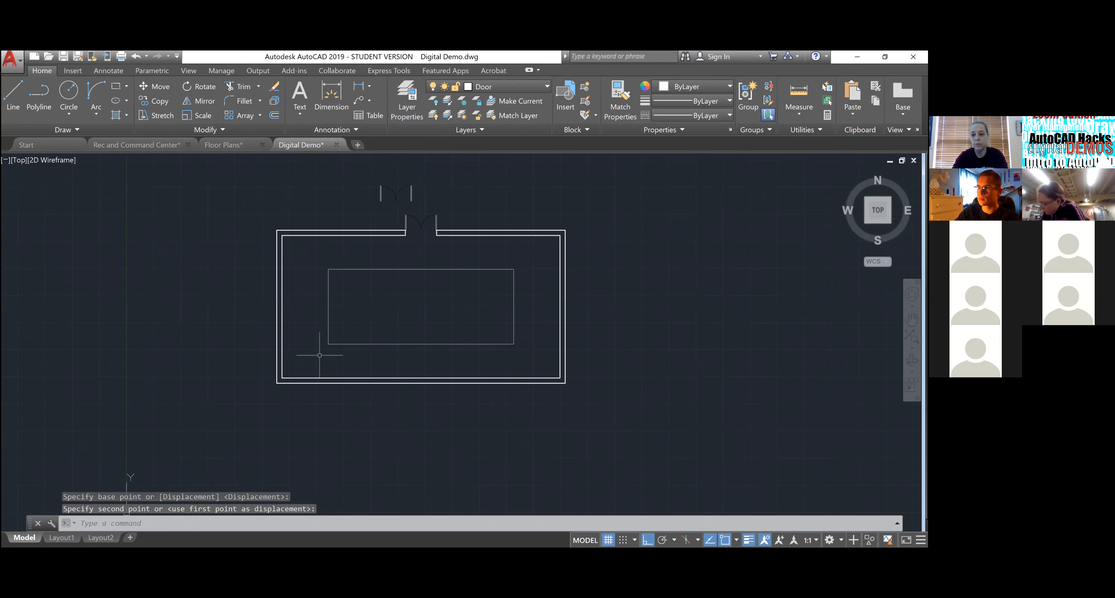